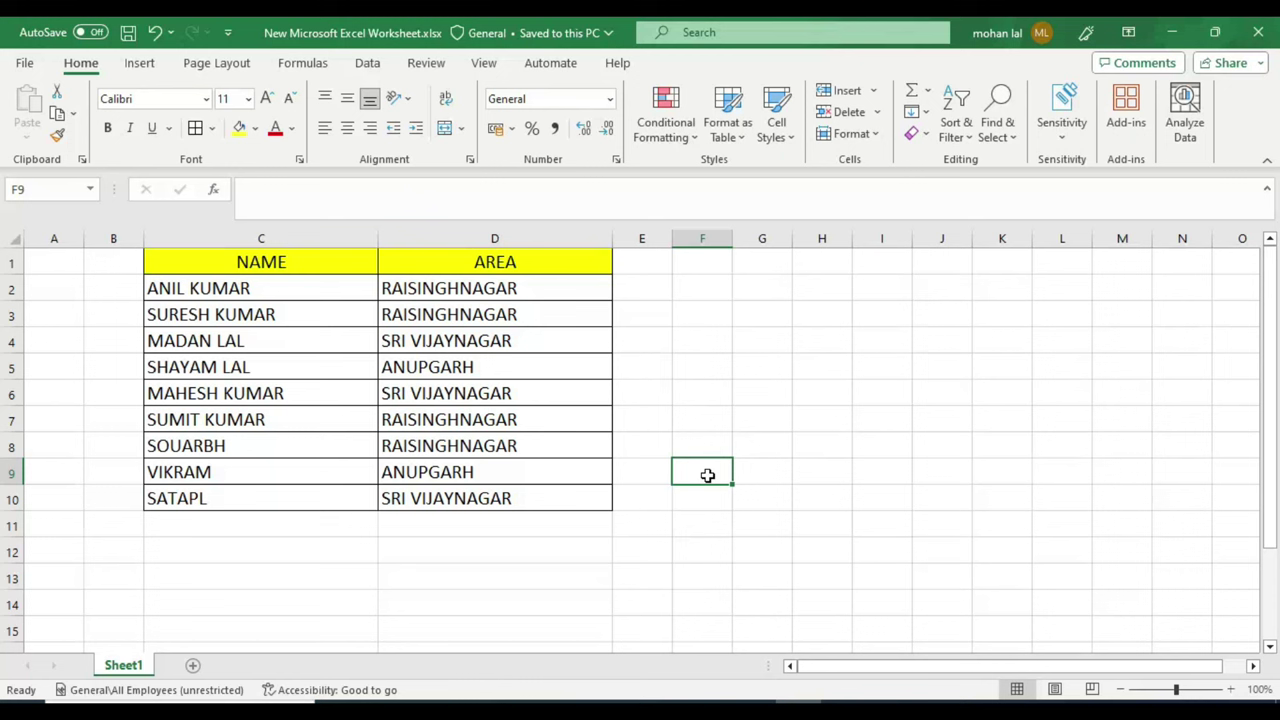
Step: Review the first customer's name and area RAISINGHNAGAR in Excel, then move to TallyPrime
click(314, 285)
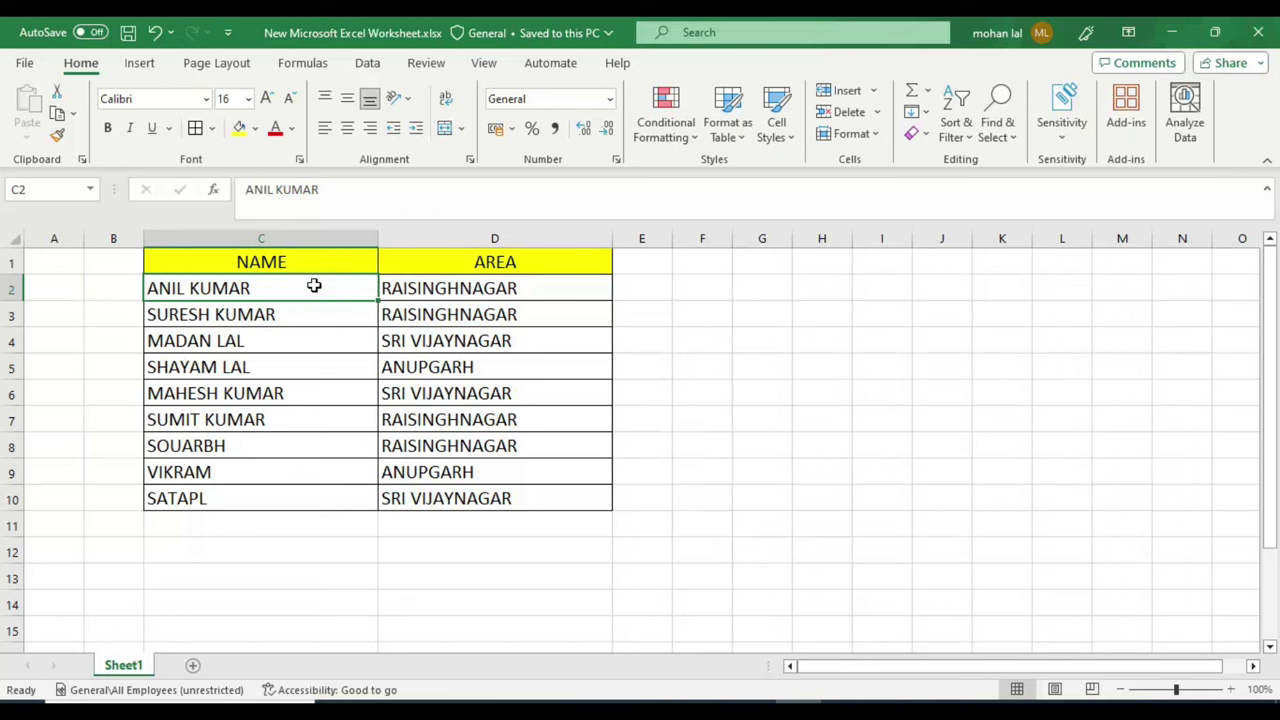
click(443, 288)
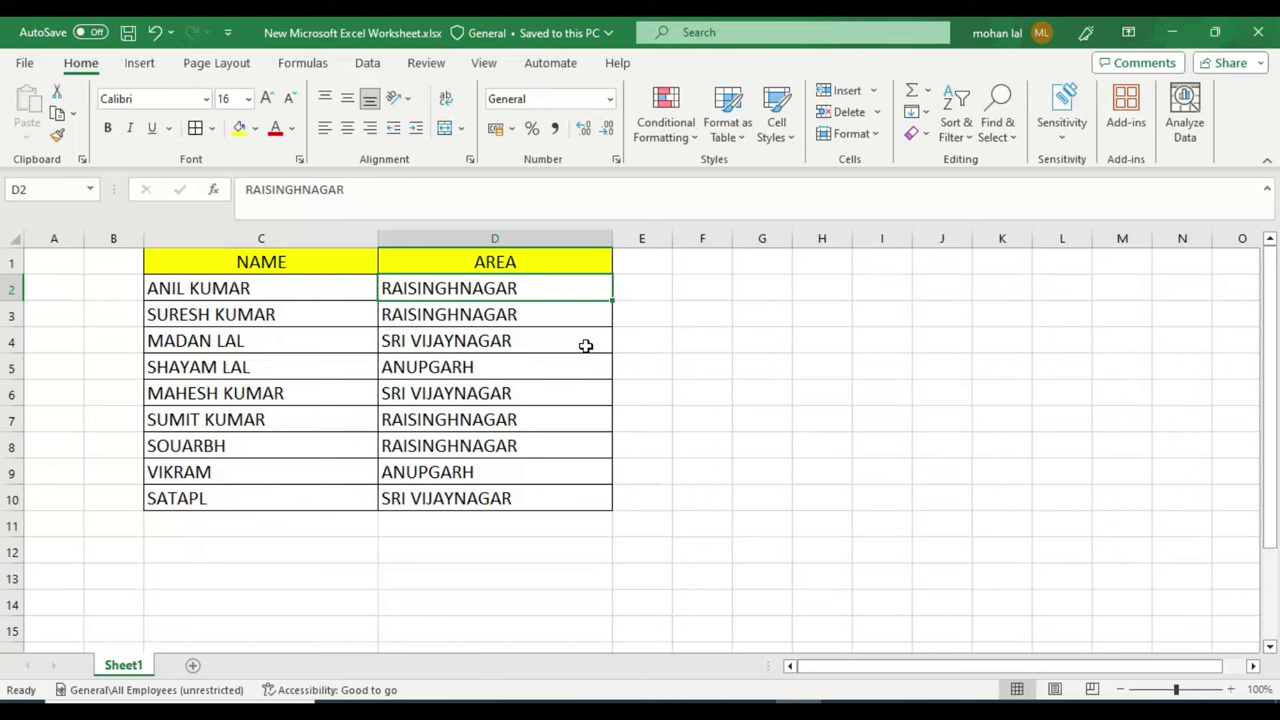
click(240, 290)
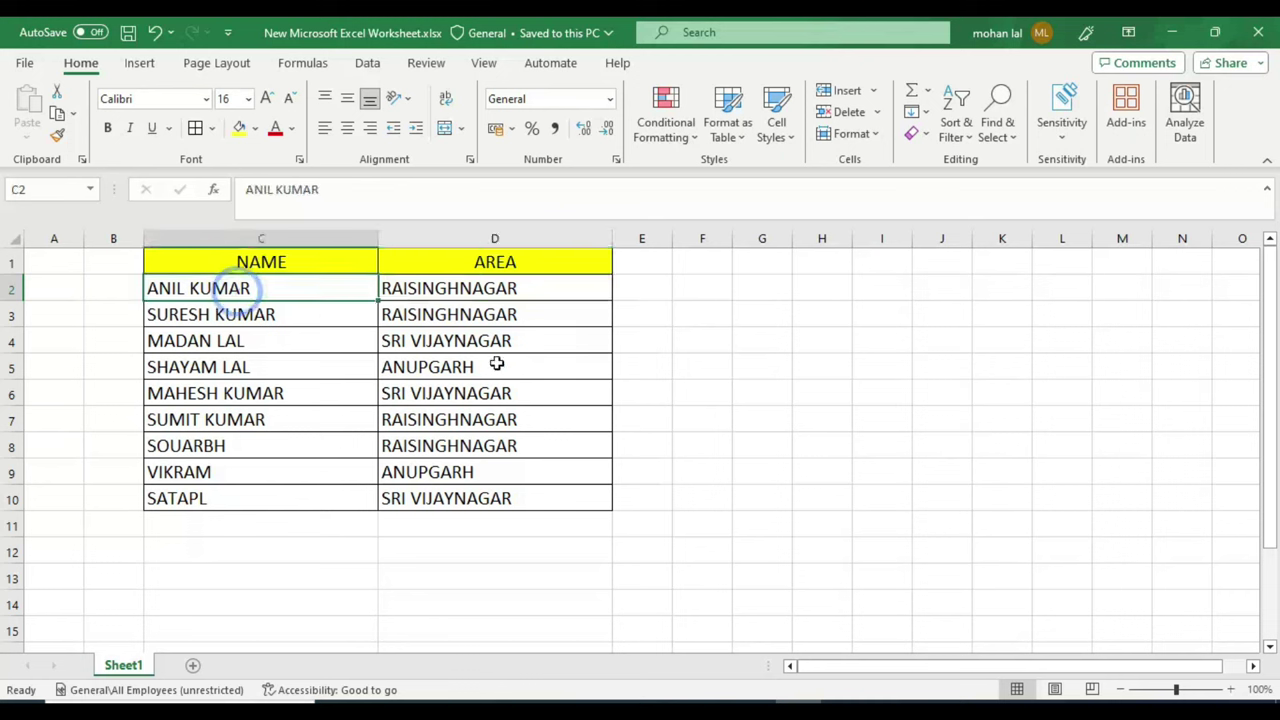
click(845, 702)
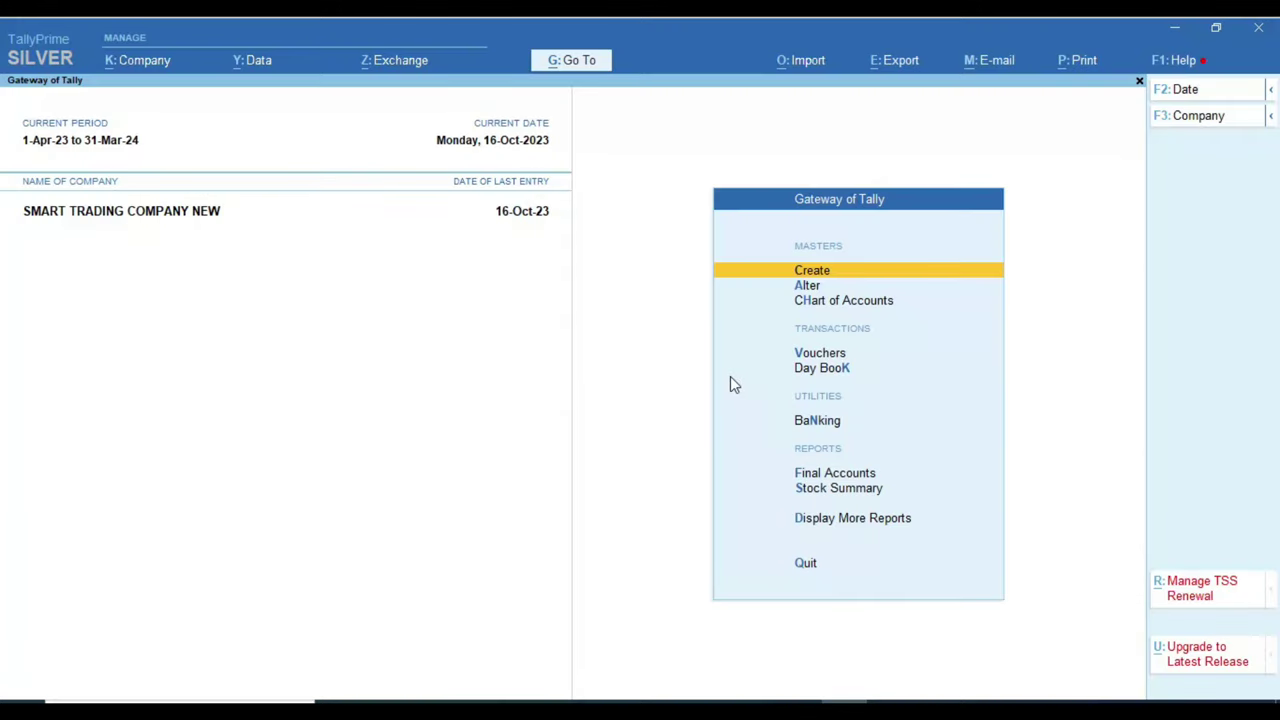
Step: Start a new TallyPrime ledger named A
key(Return)
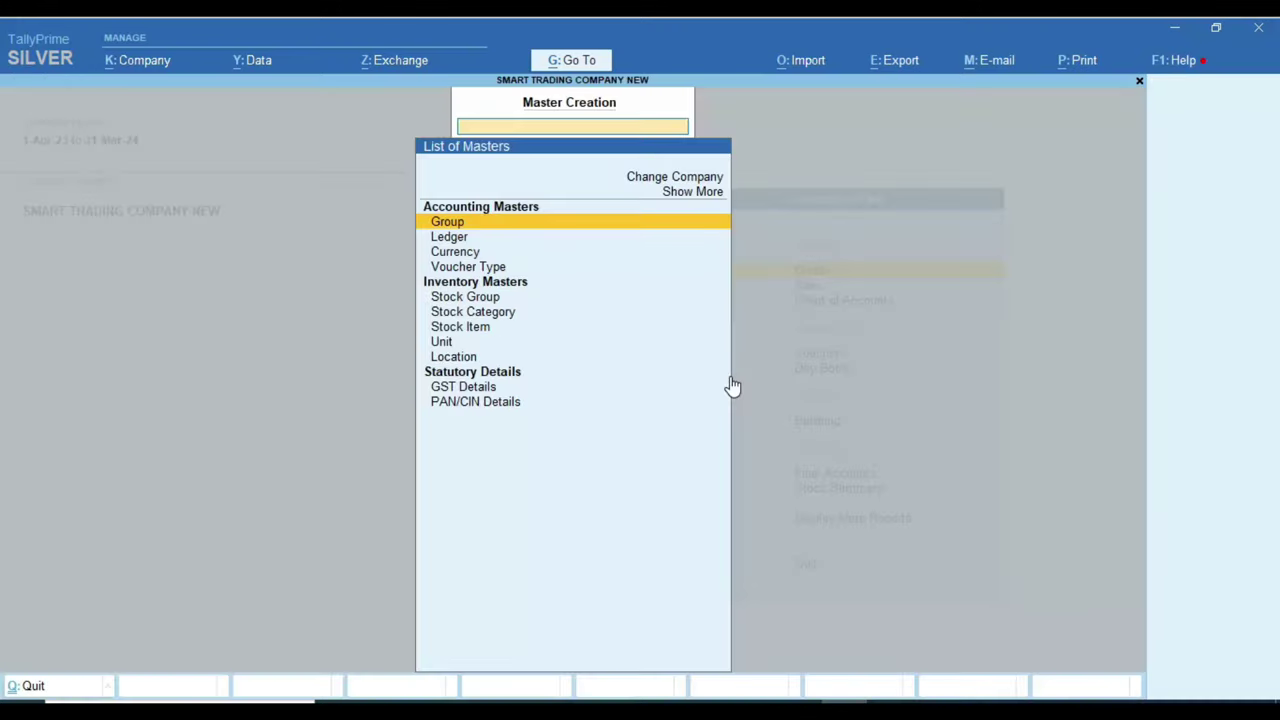
key(Down)
key(Return)
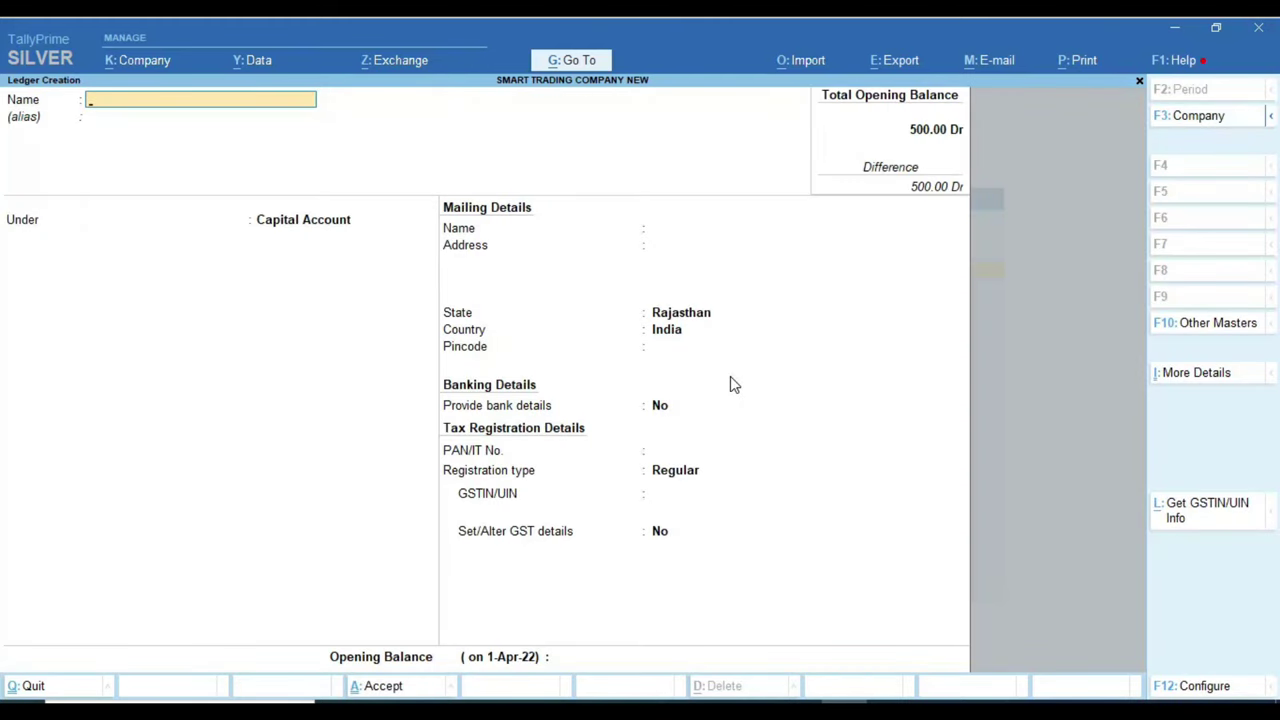
text(A)
key(Return)
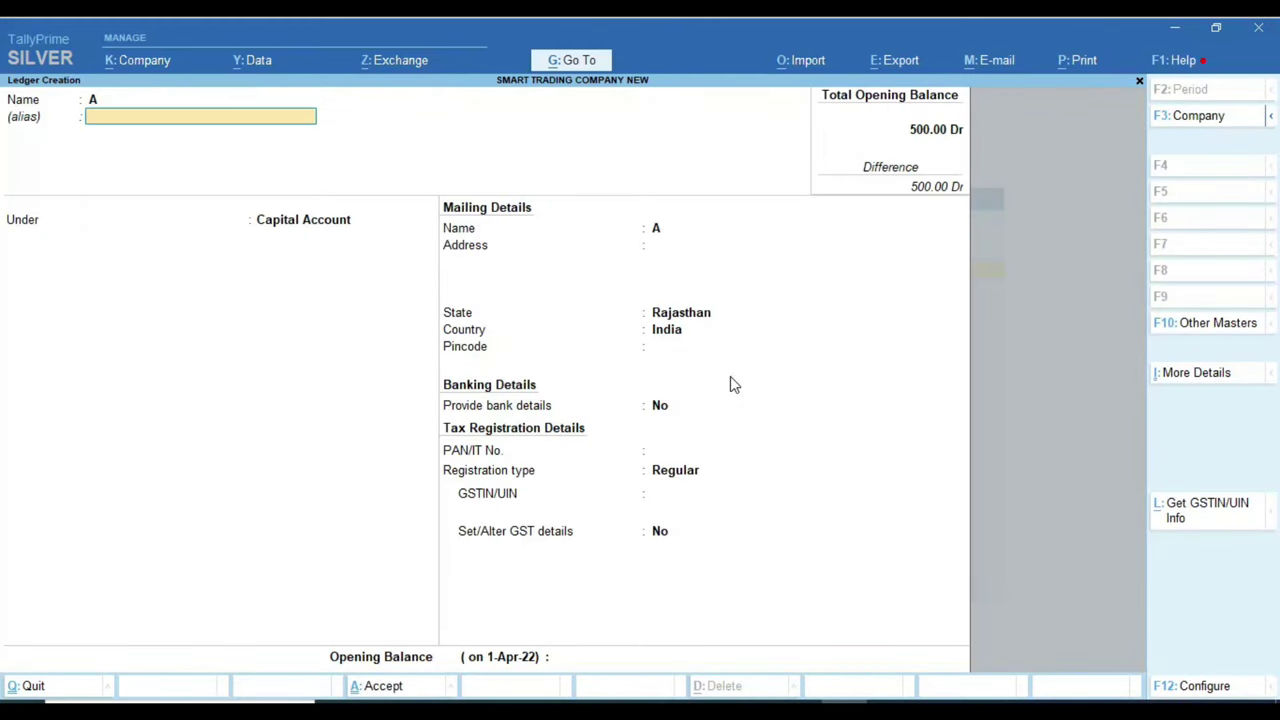
key(Return)
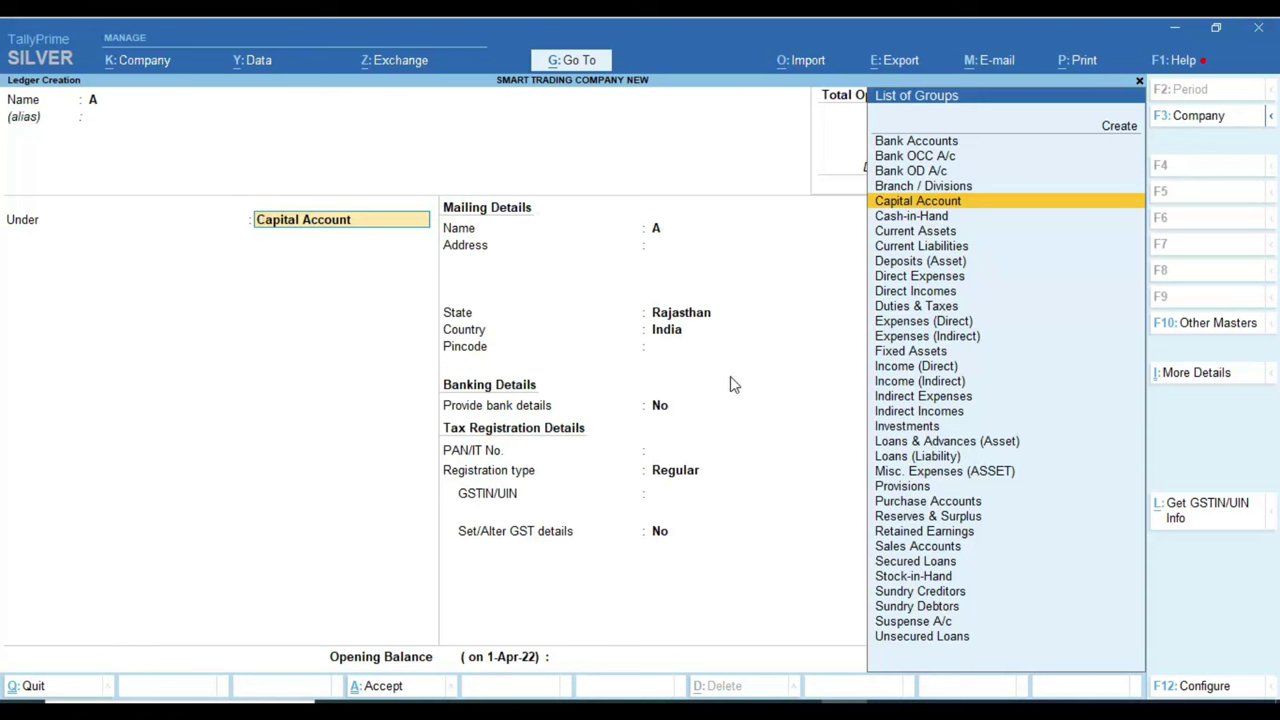
Step: Search SUND for a Sundry parent group, then return to the Excel area list
text(SUND)
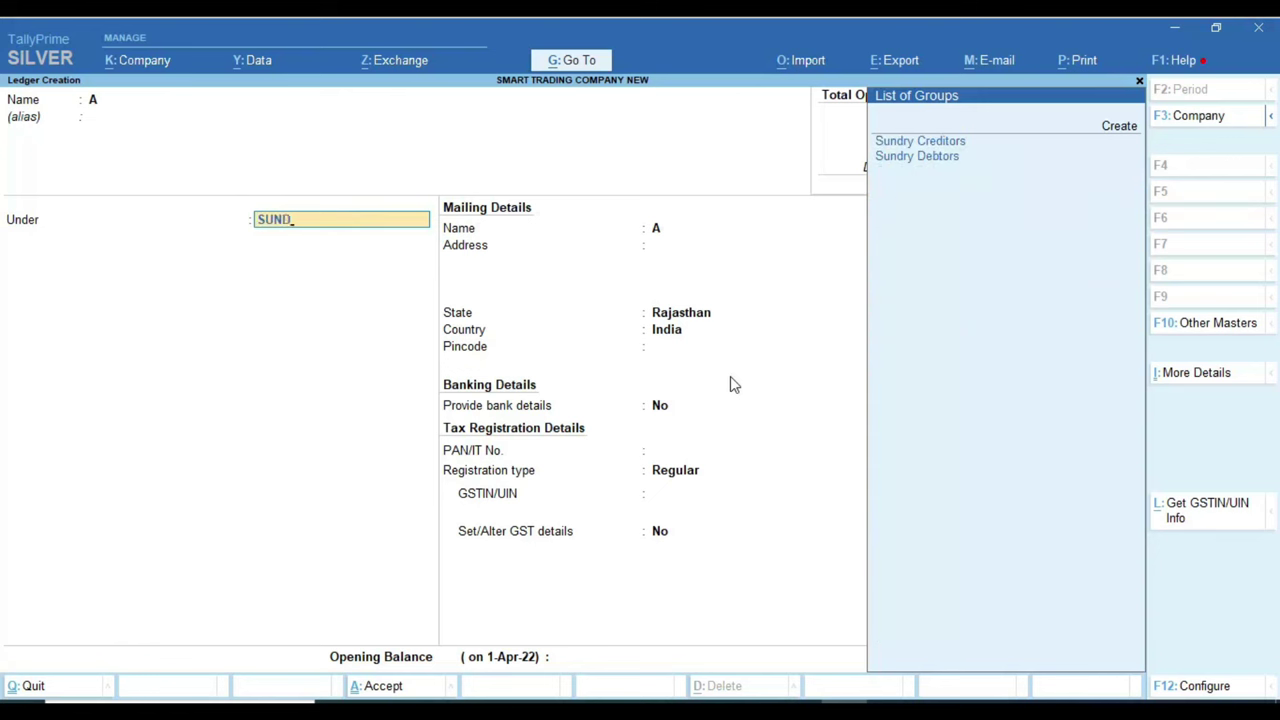
key(Down)
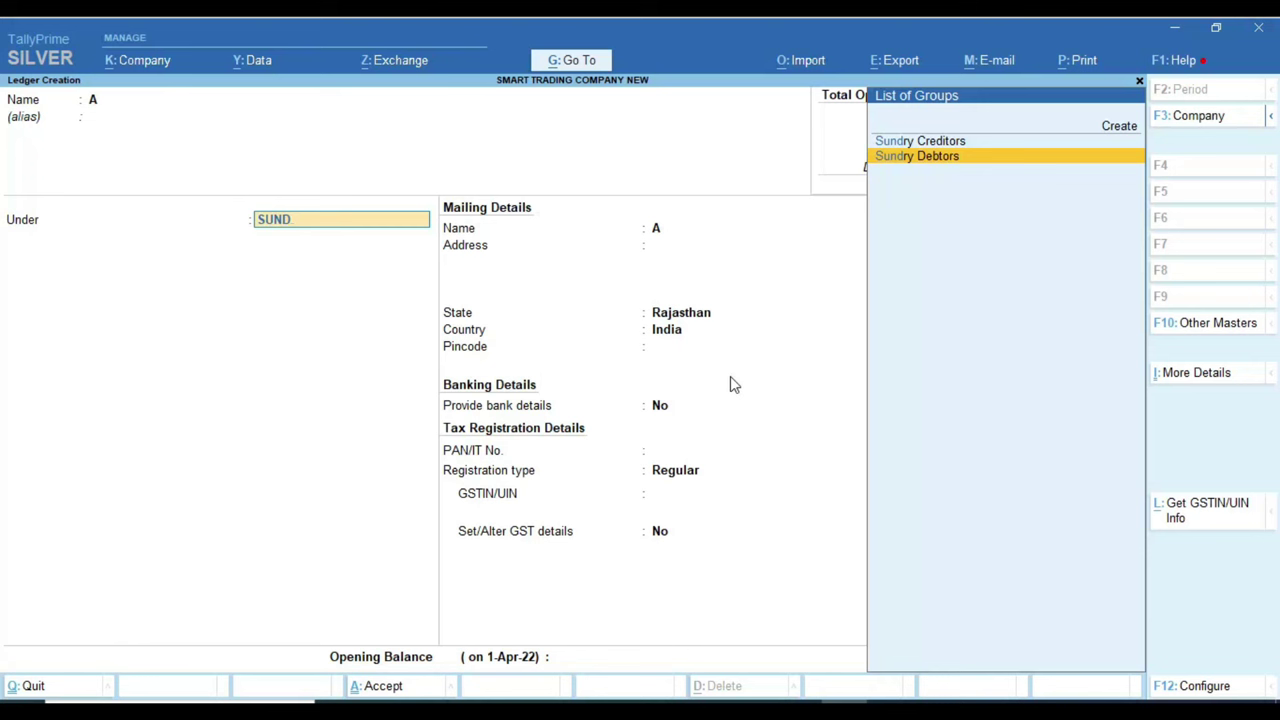
key(BackSpace)
key(BackSpace)
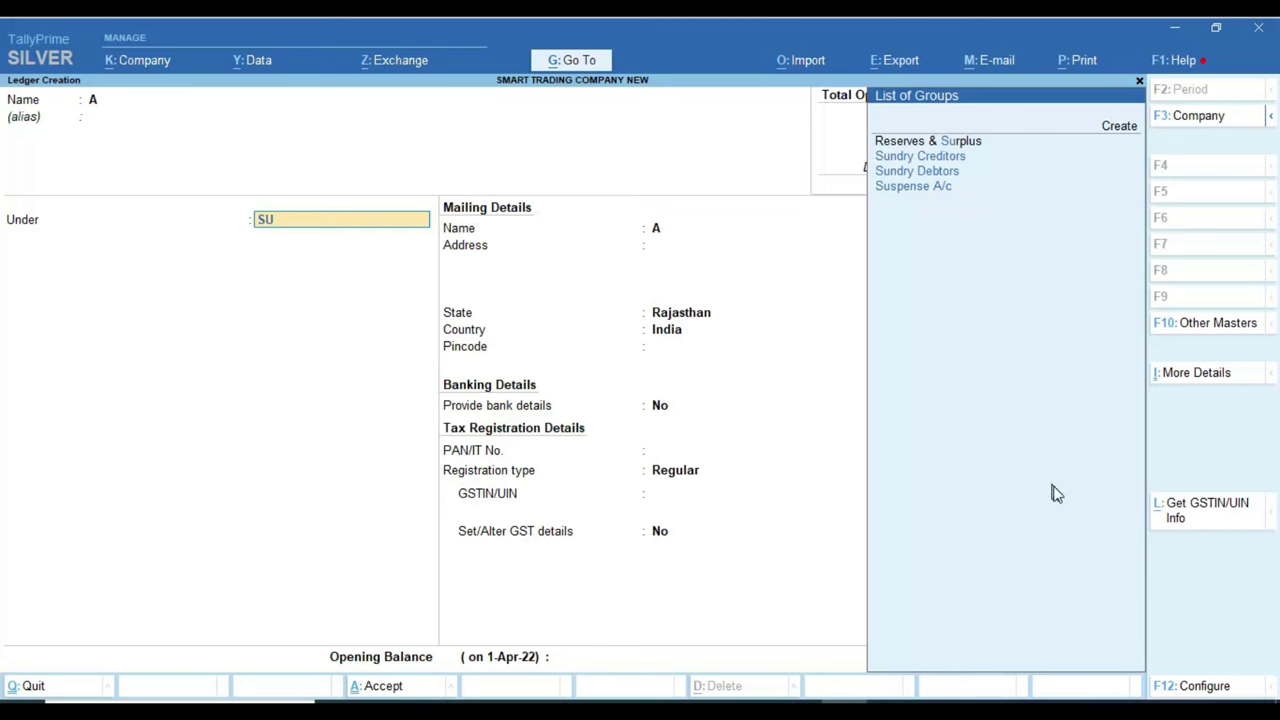
click(800, 712)
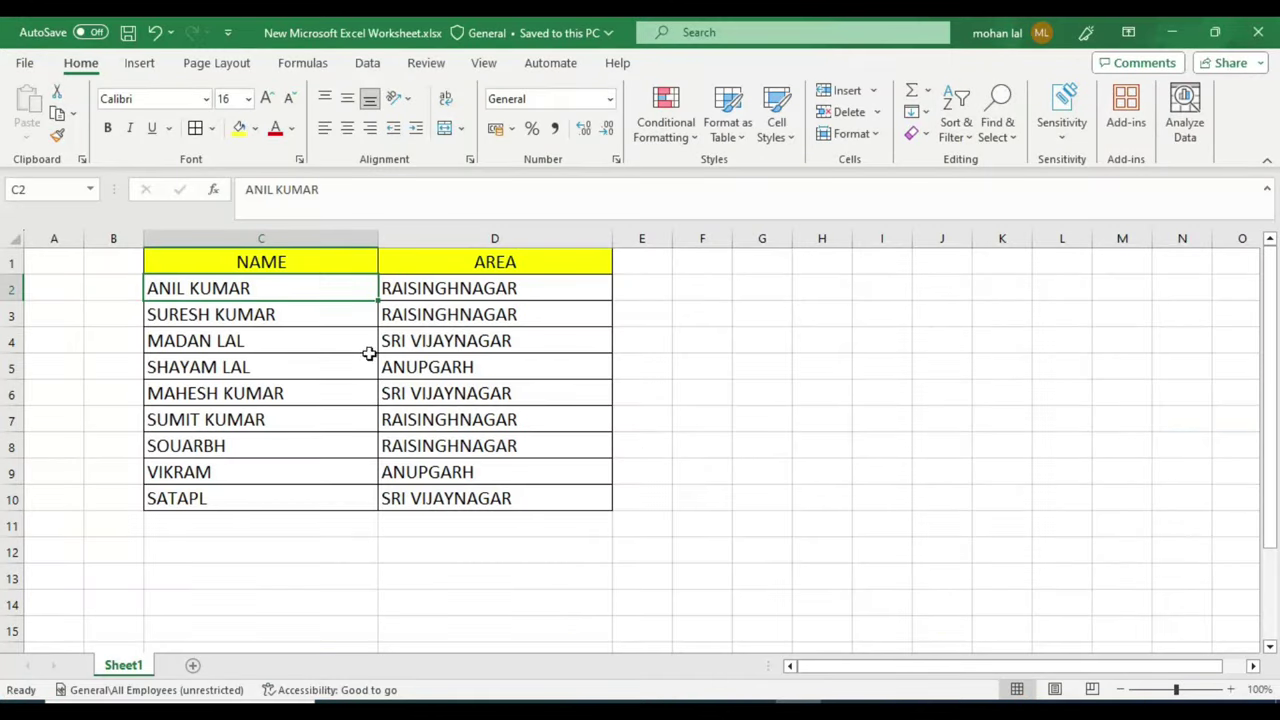
Step: Read the customer areas RAISINGHNAGAR, SRI VIJAYNAGAR and ANUPGARH in column D
click(505, 288)
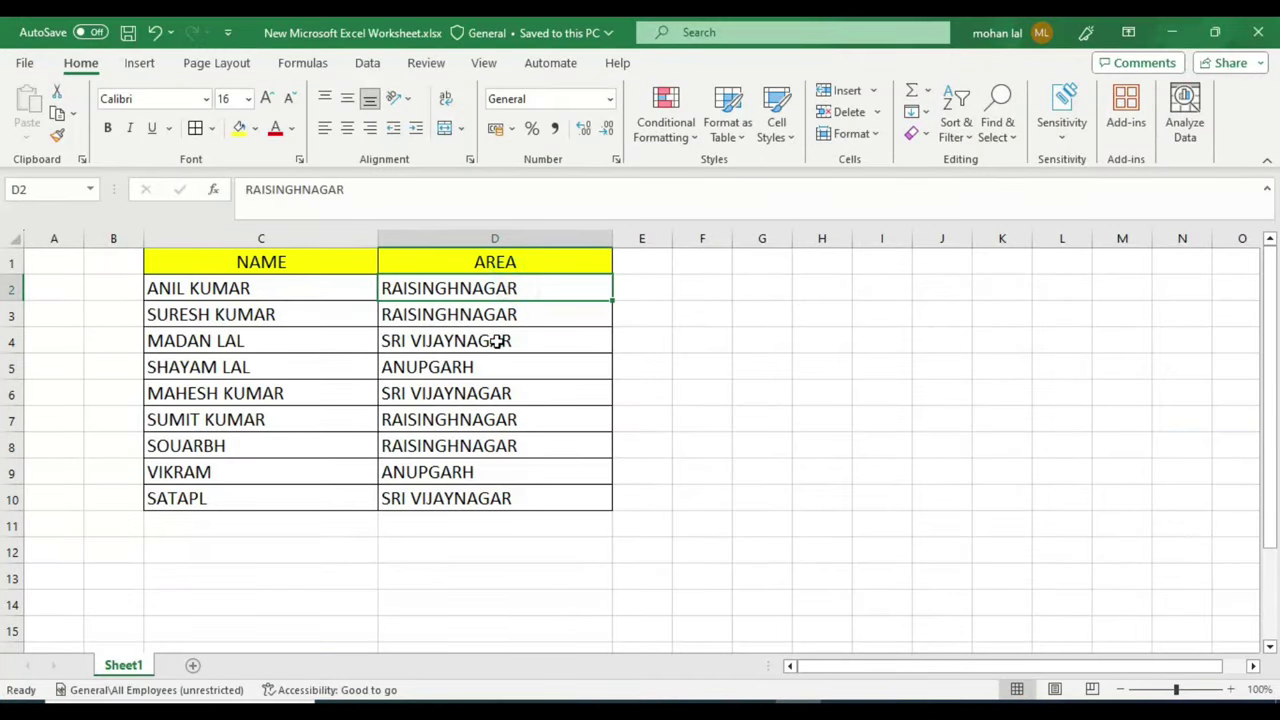
click(498, 341)
click(477, 368)
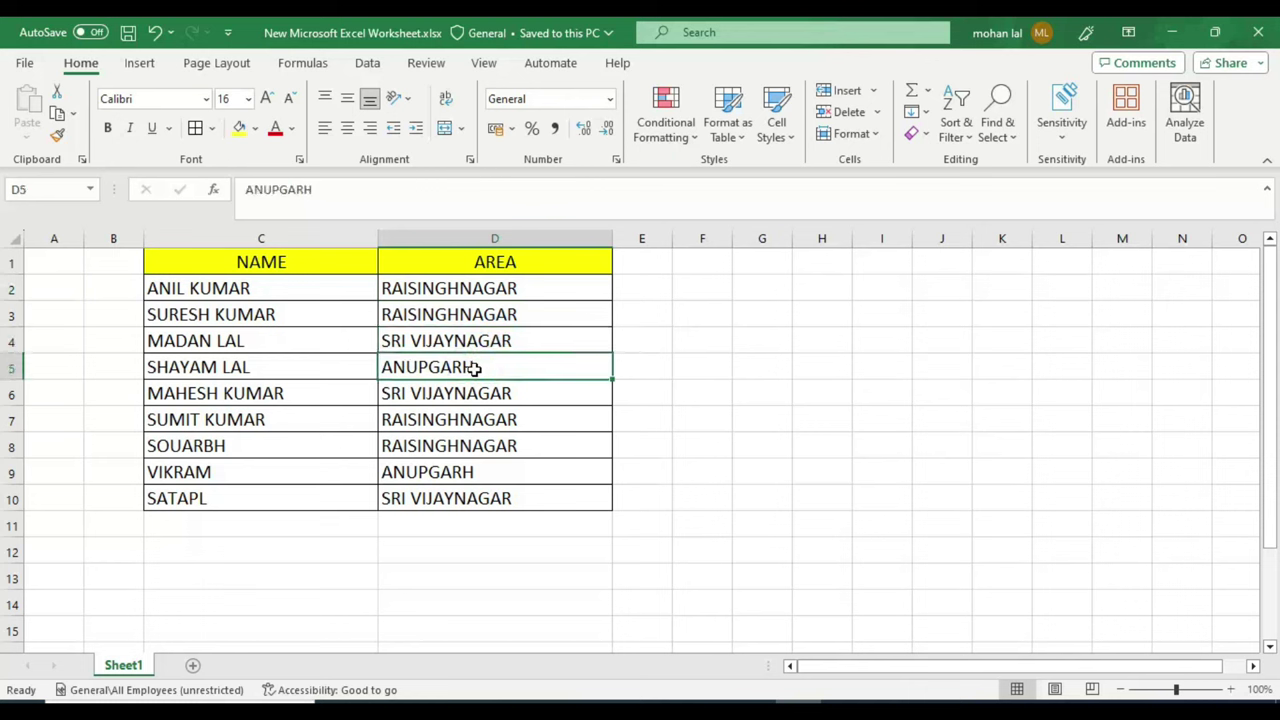
click(430, 290)
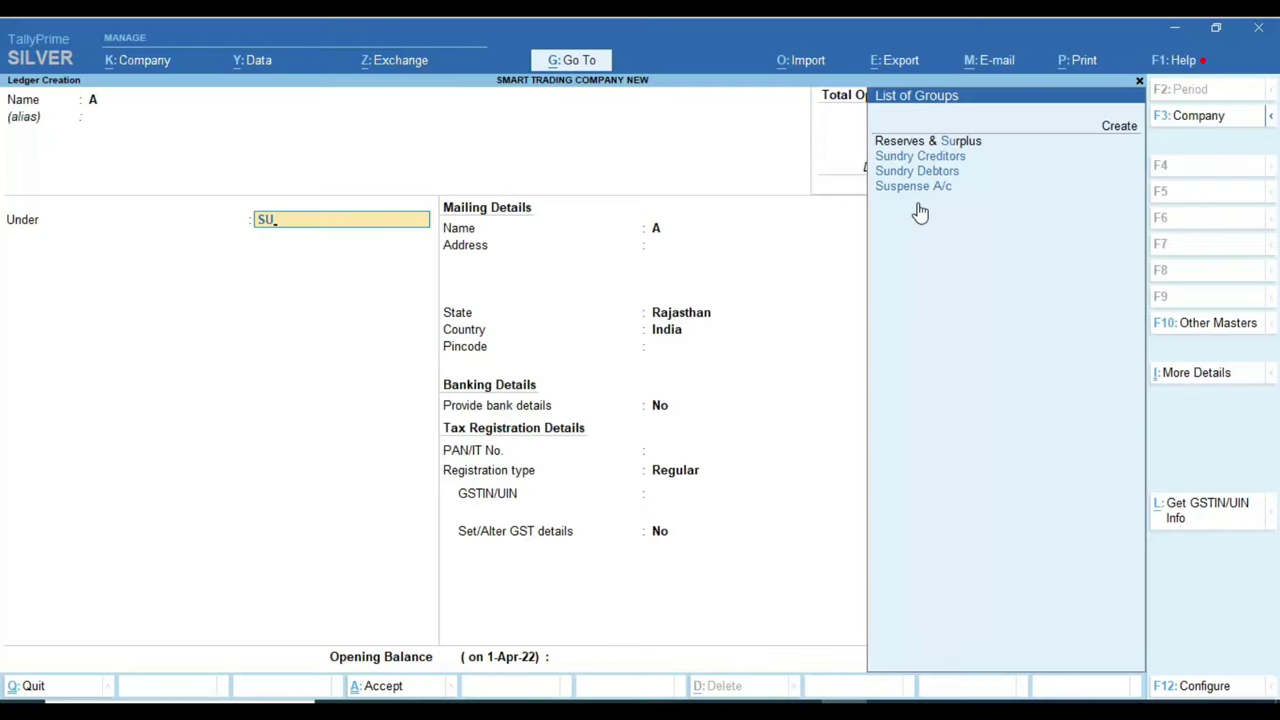
Step: Discard the unfinished ledger A without saving
key(BackSpace)
key(BackSpace)
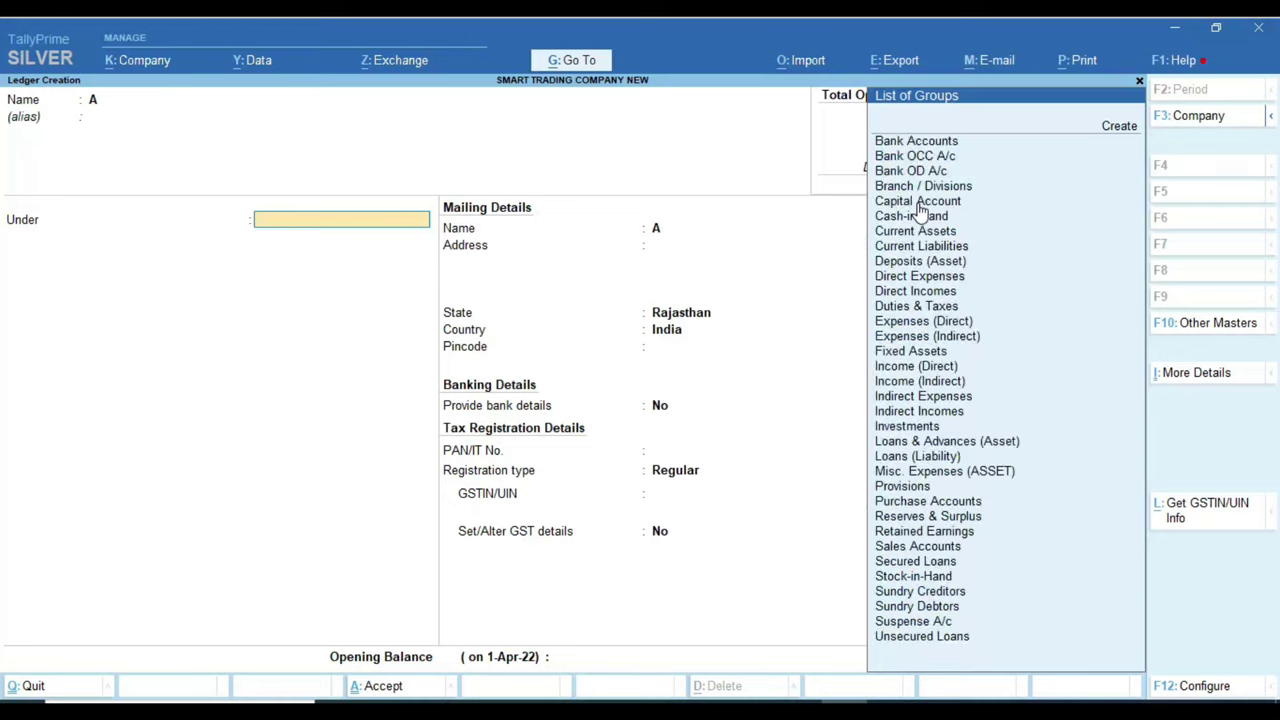
key(Escape)
key(y)
key(Escape)
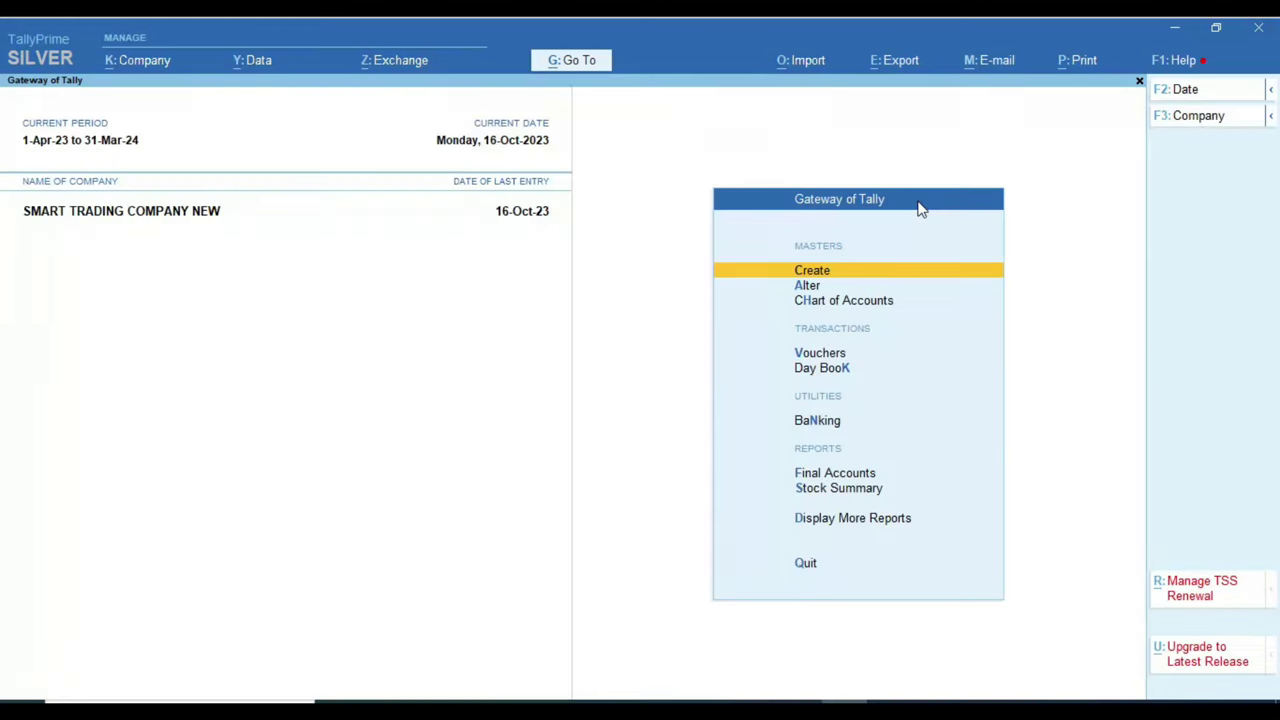
Step: Create and save the group RAISINGHNAGAR DEBTORS under Sundry Debtors
key(Return)
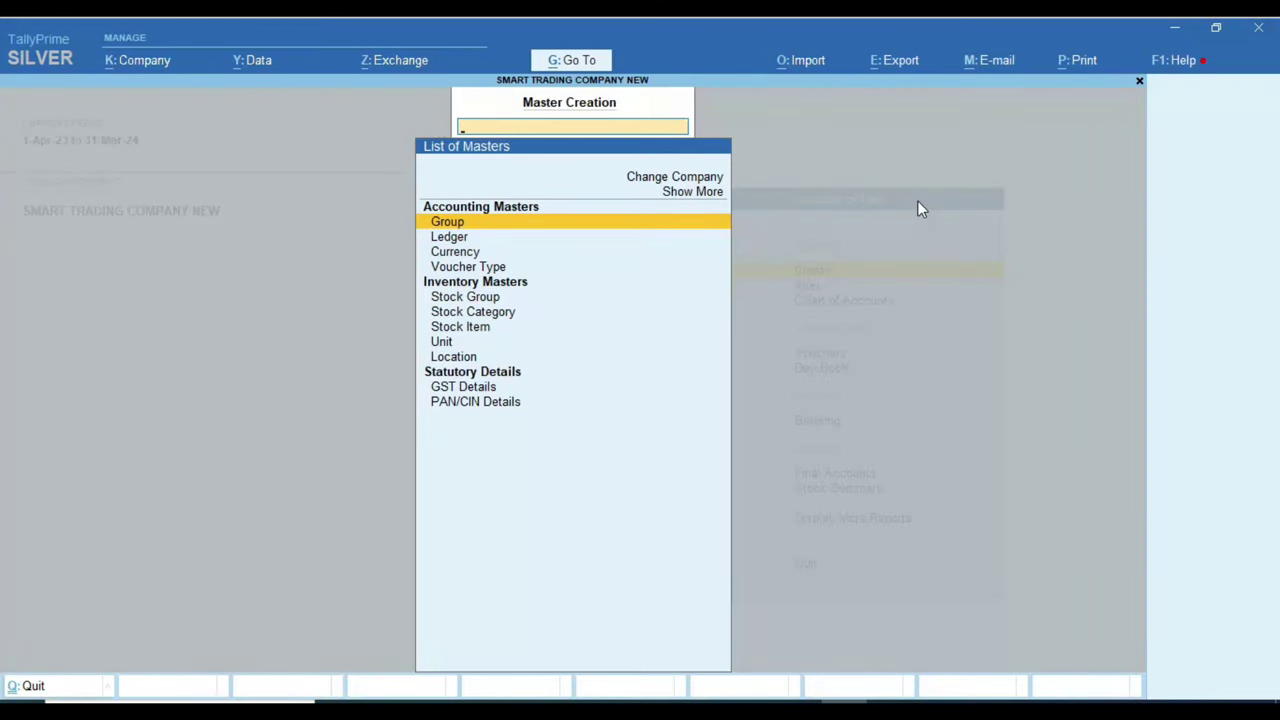
key(Down)
key(Up)
key(Return)
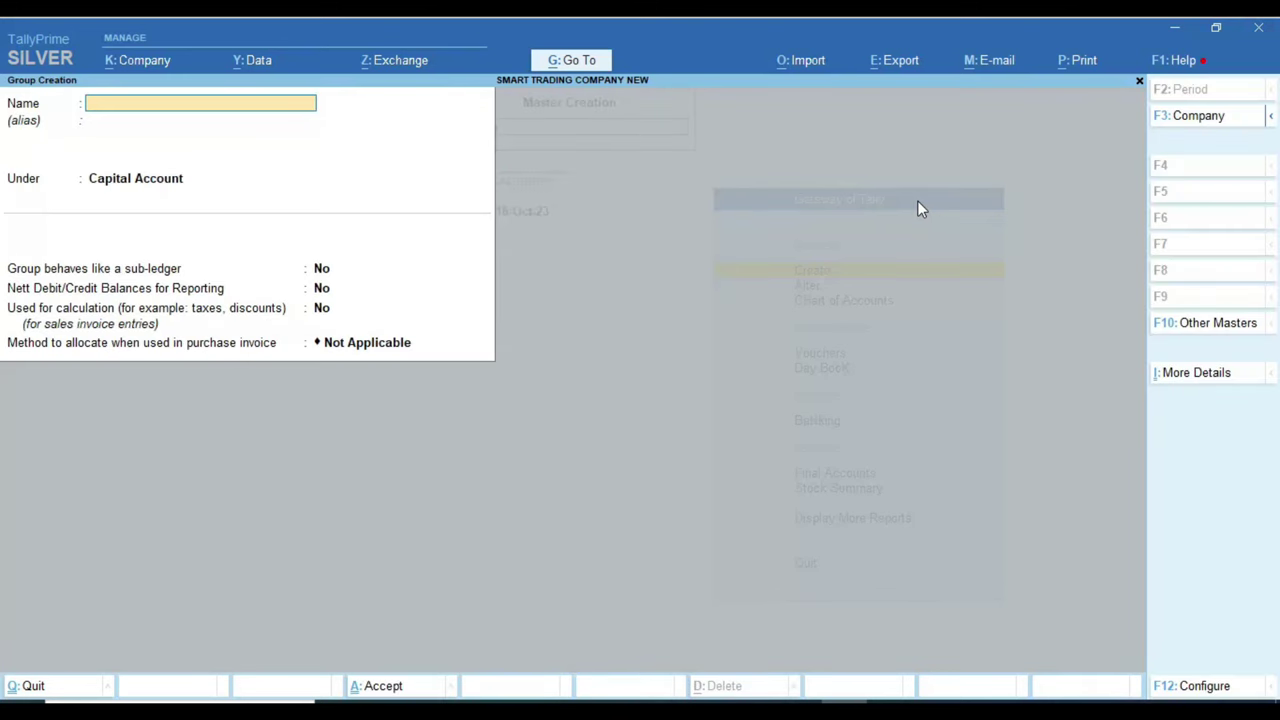
text(RAISINGHNAGAR DEBTORS)
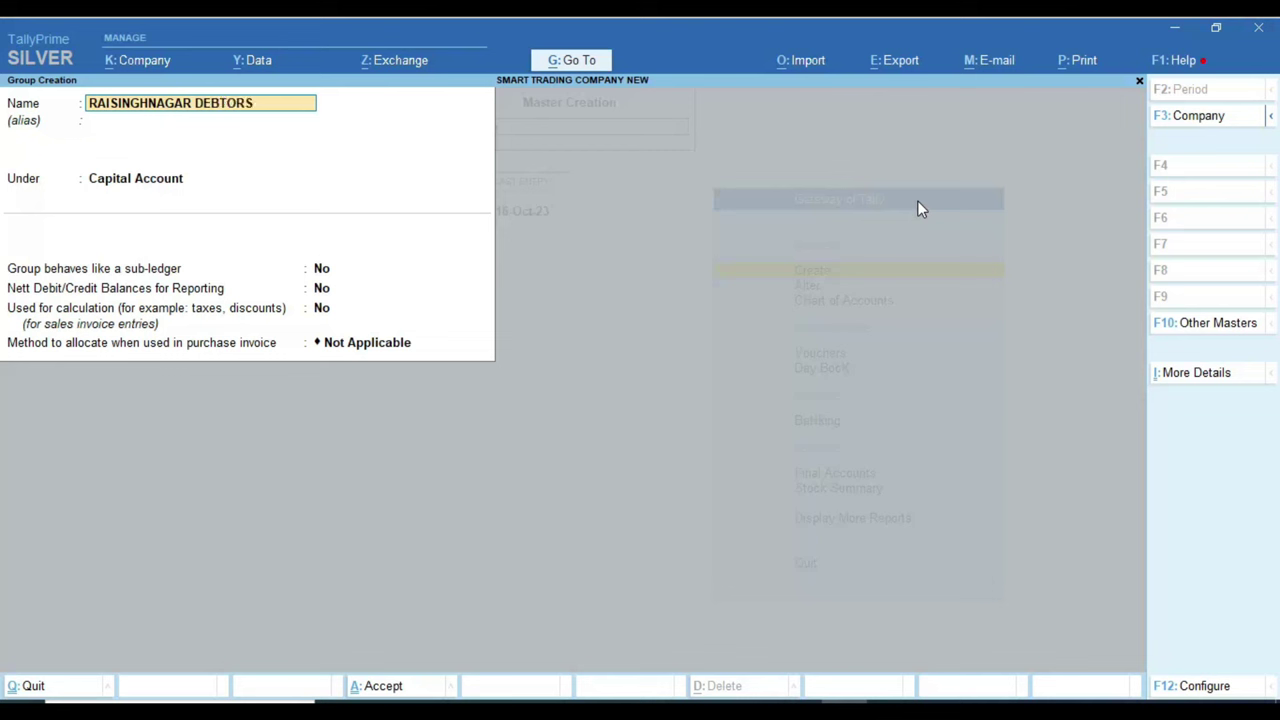
key(Return)
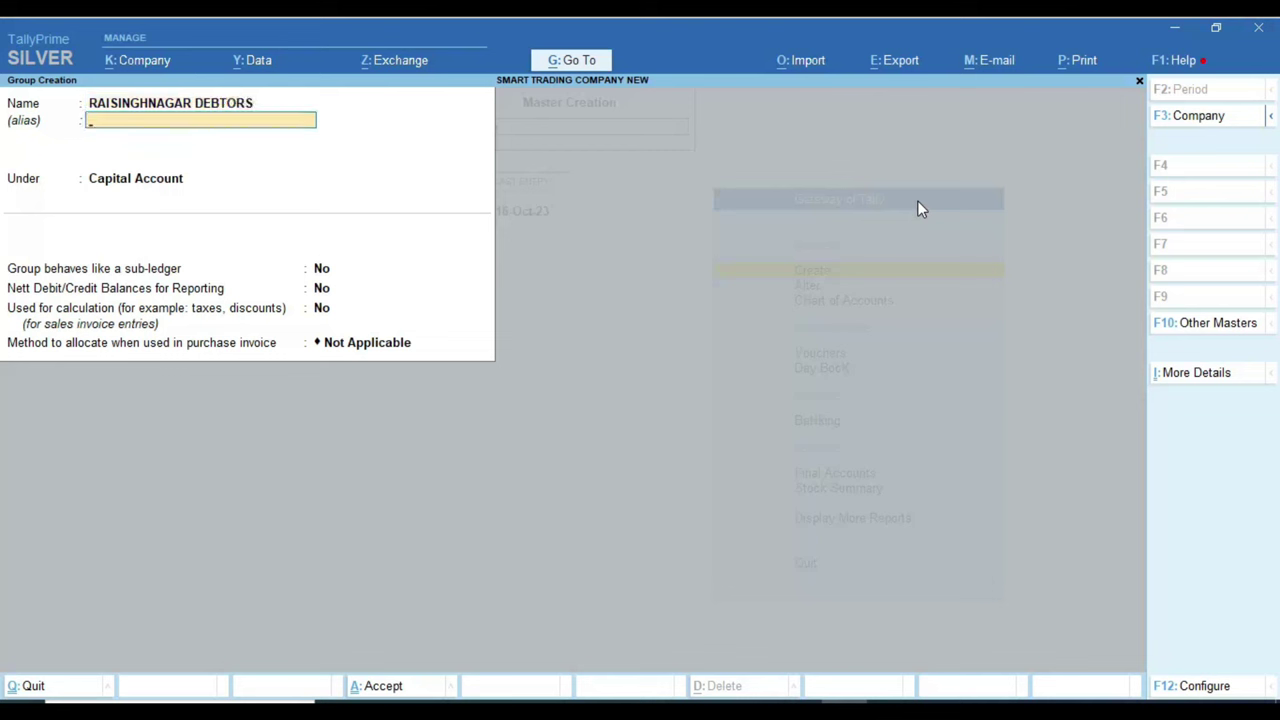
key(Return)
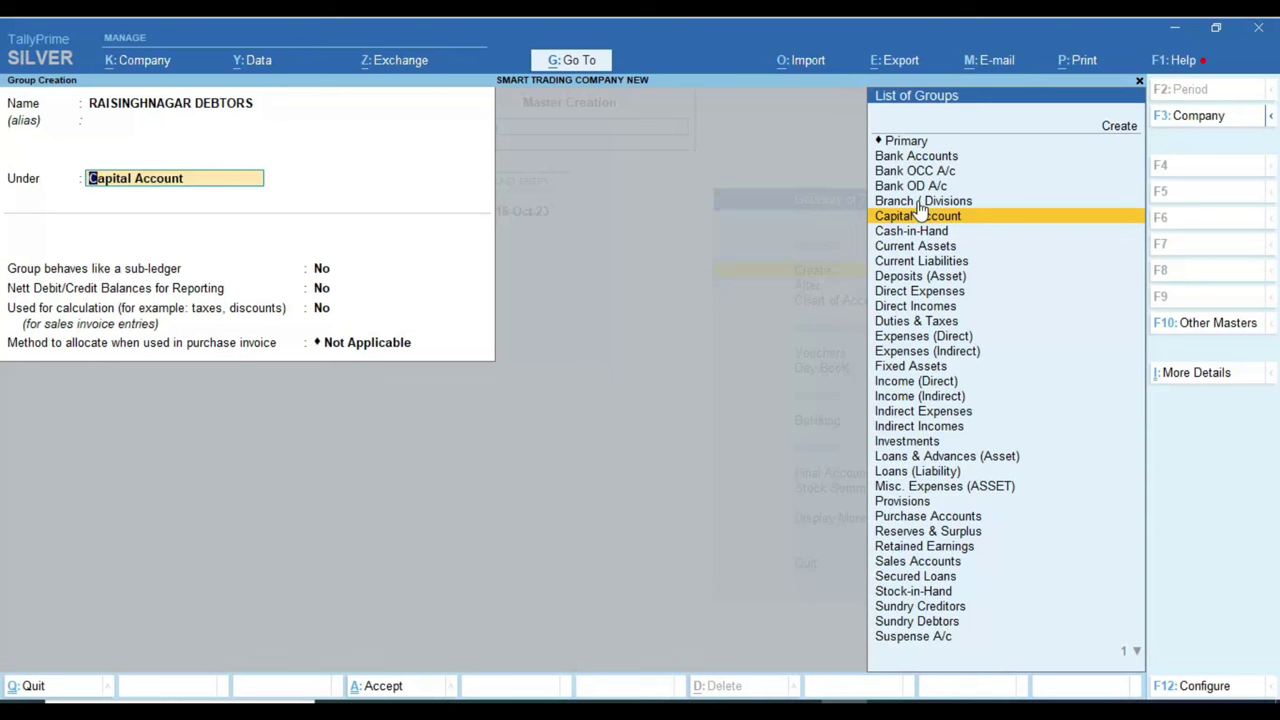
text(SUND)
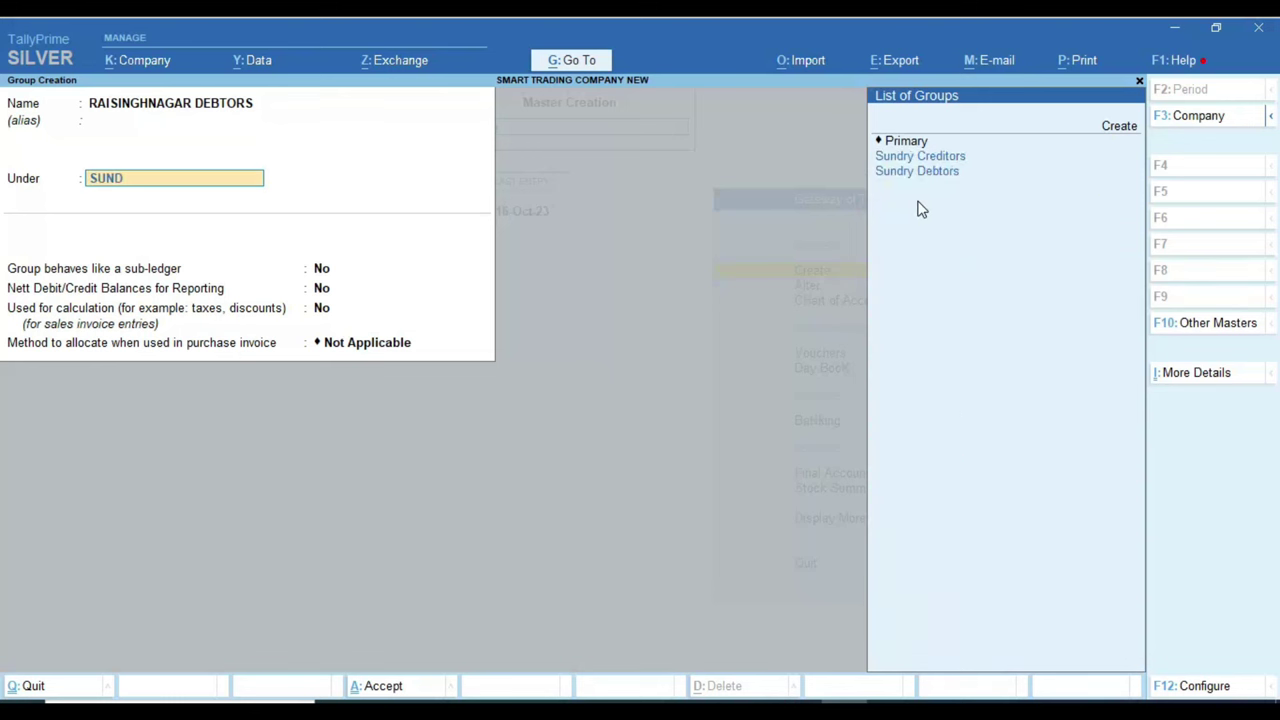
key(Down)
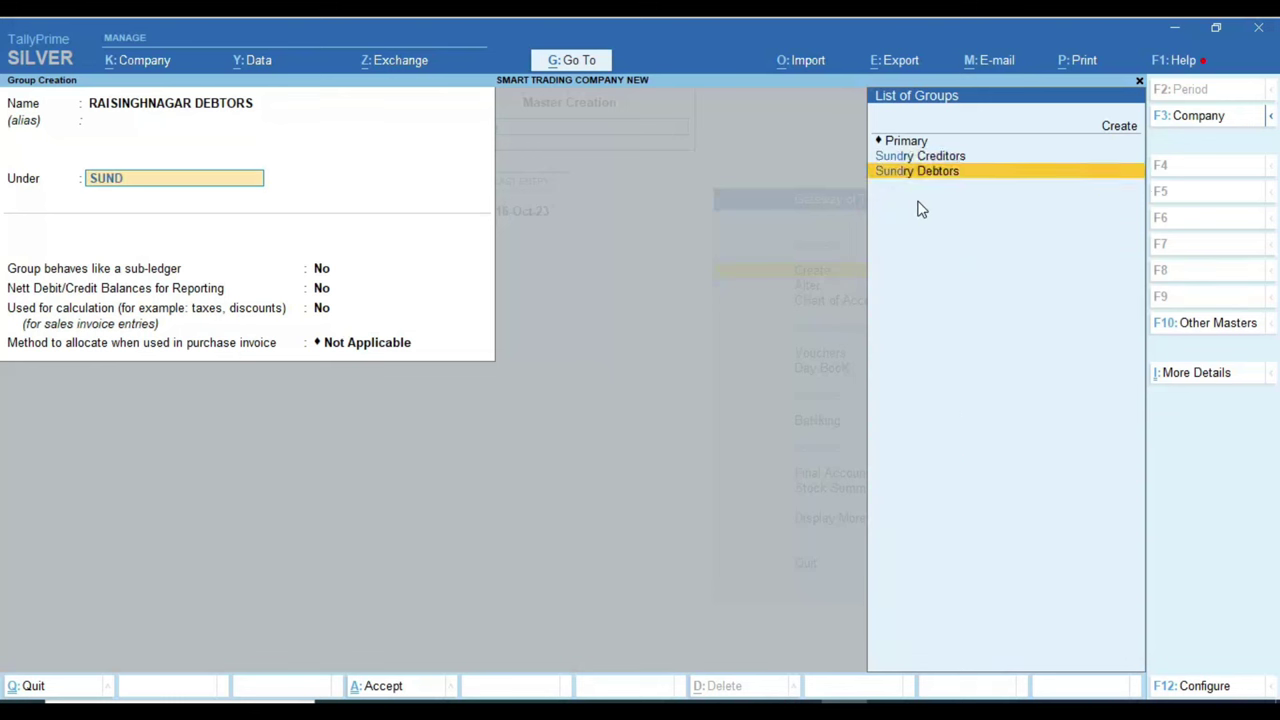
key(Return)
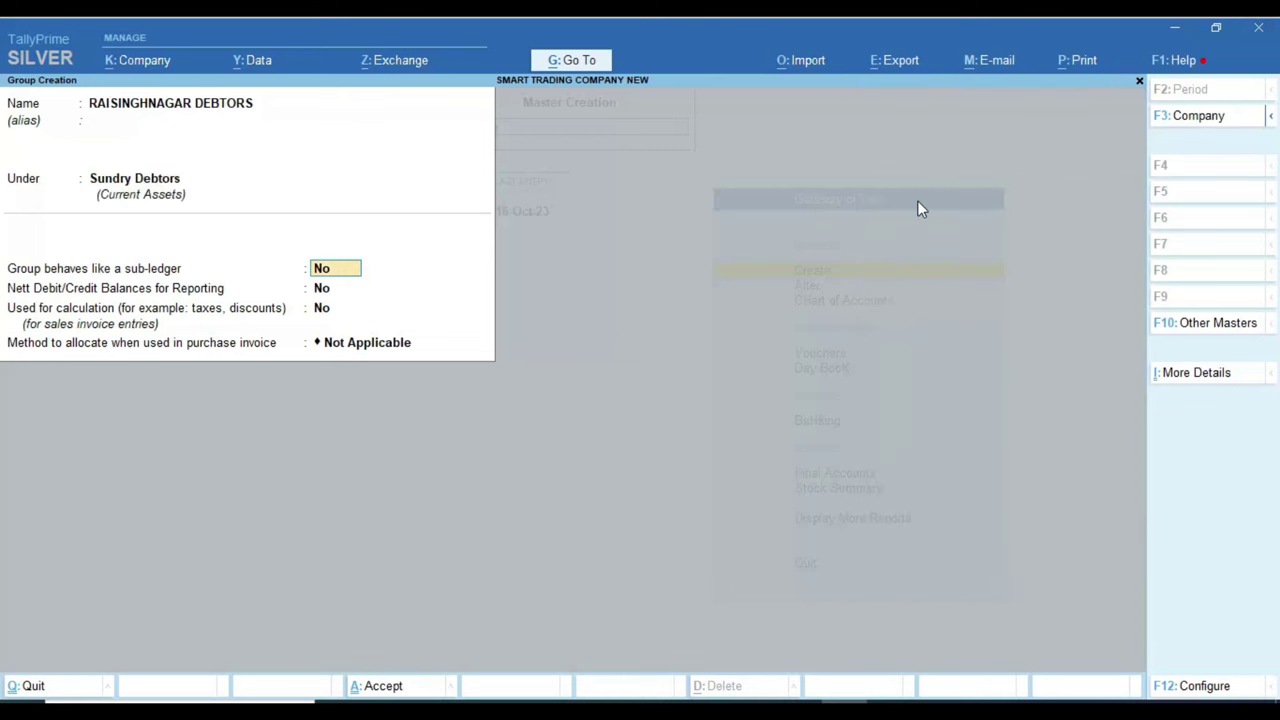
key(Return)
key(Return)
key(Return)
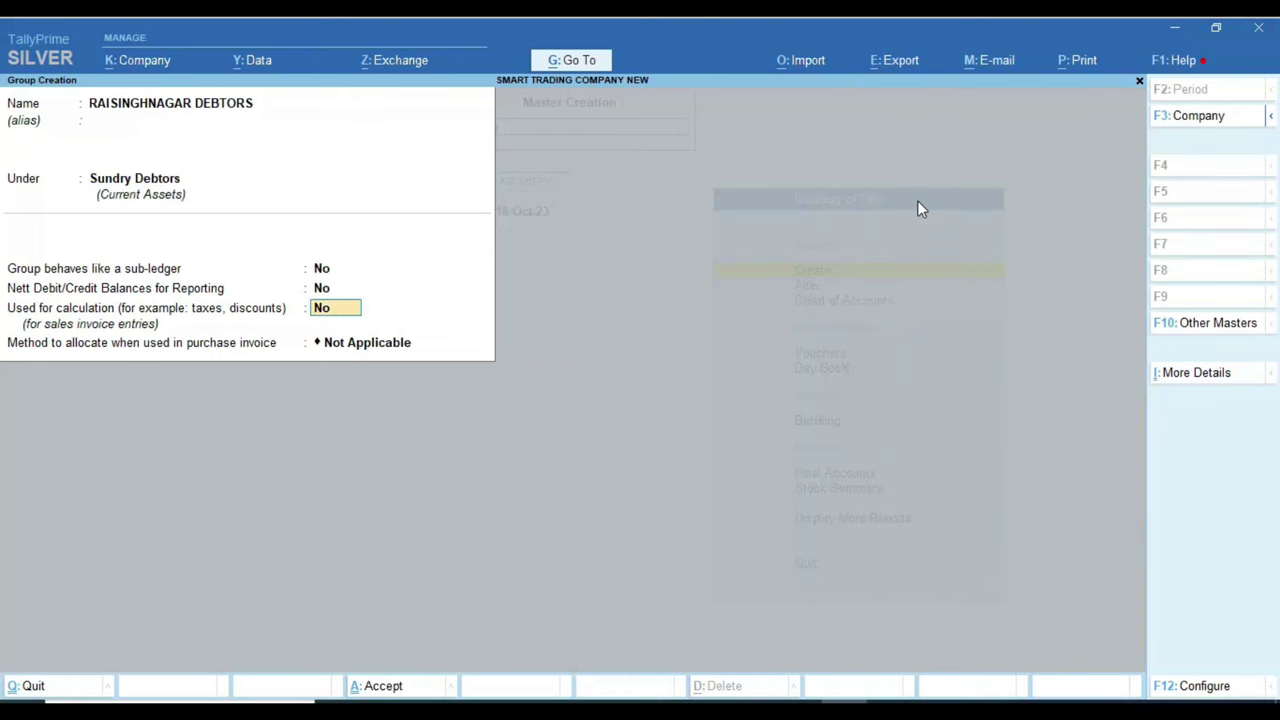
key(Return)
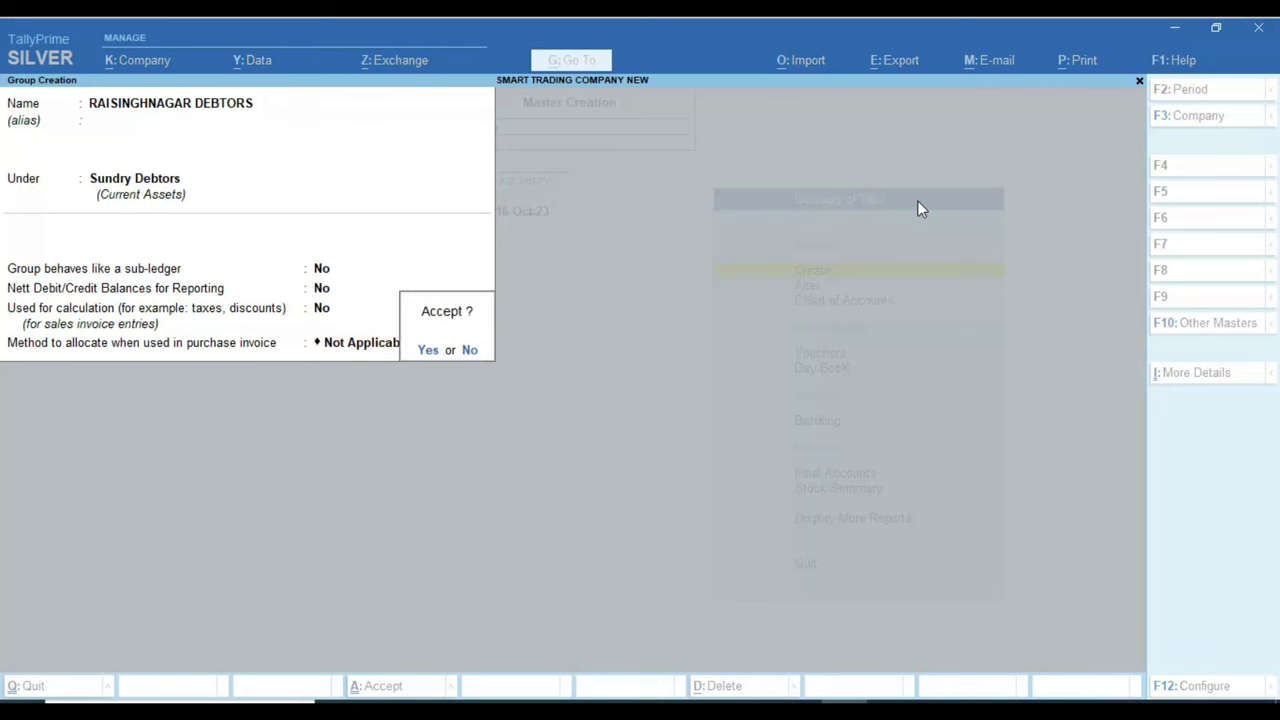
key(Return)
text(S)
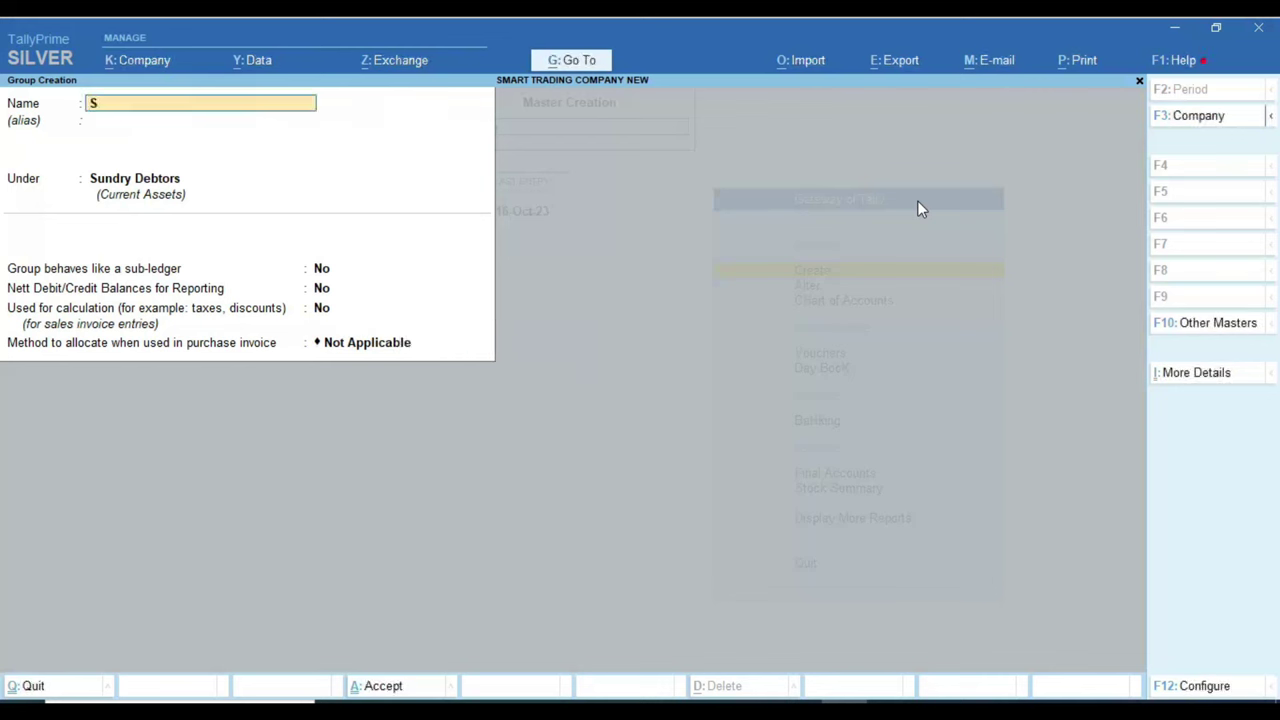
text(RIVIJAYNAGAR DEBTORS)
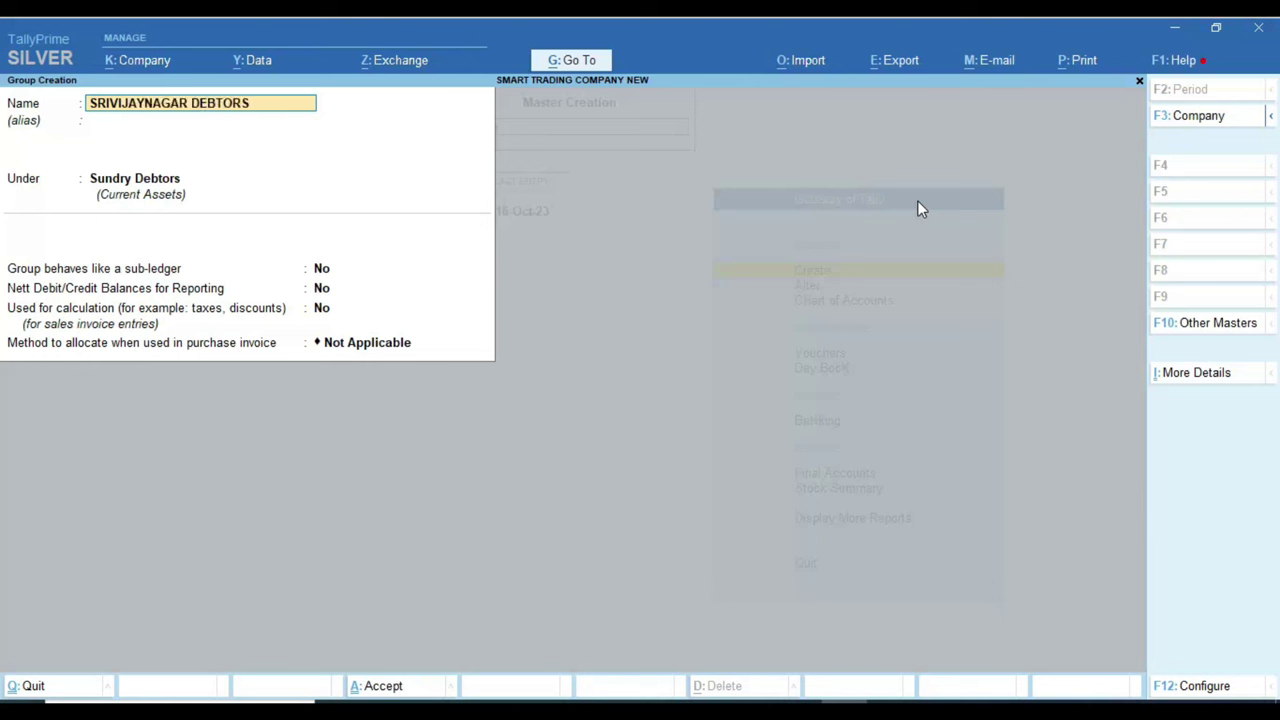
Step: Create the group SRIVIJAYNAGAR DEBTORS under Sundry Debtors
key(Return)
key(Return)
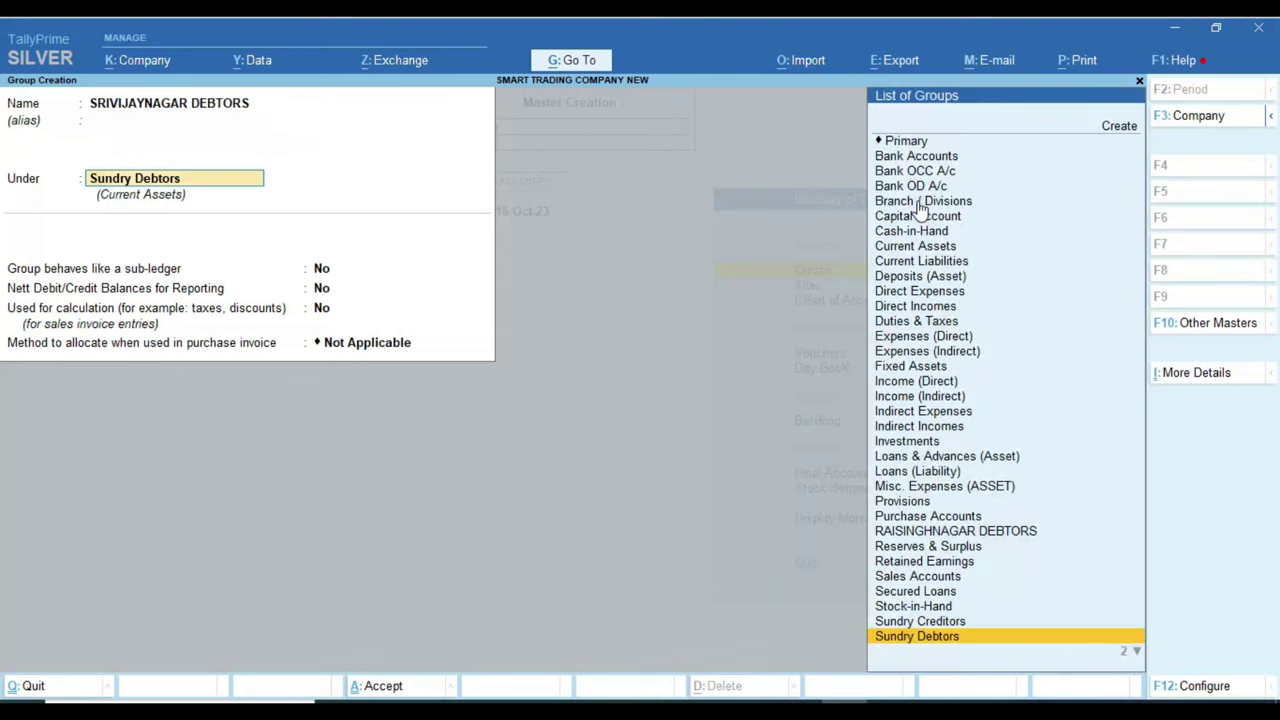
key(Return)
key(Return)
key(Return)
key(Return)
key(Return)
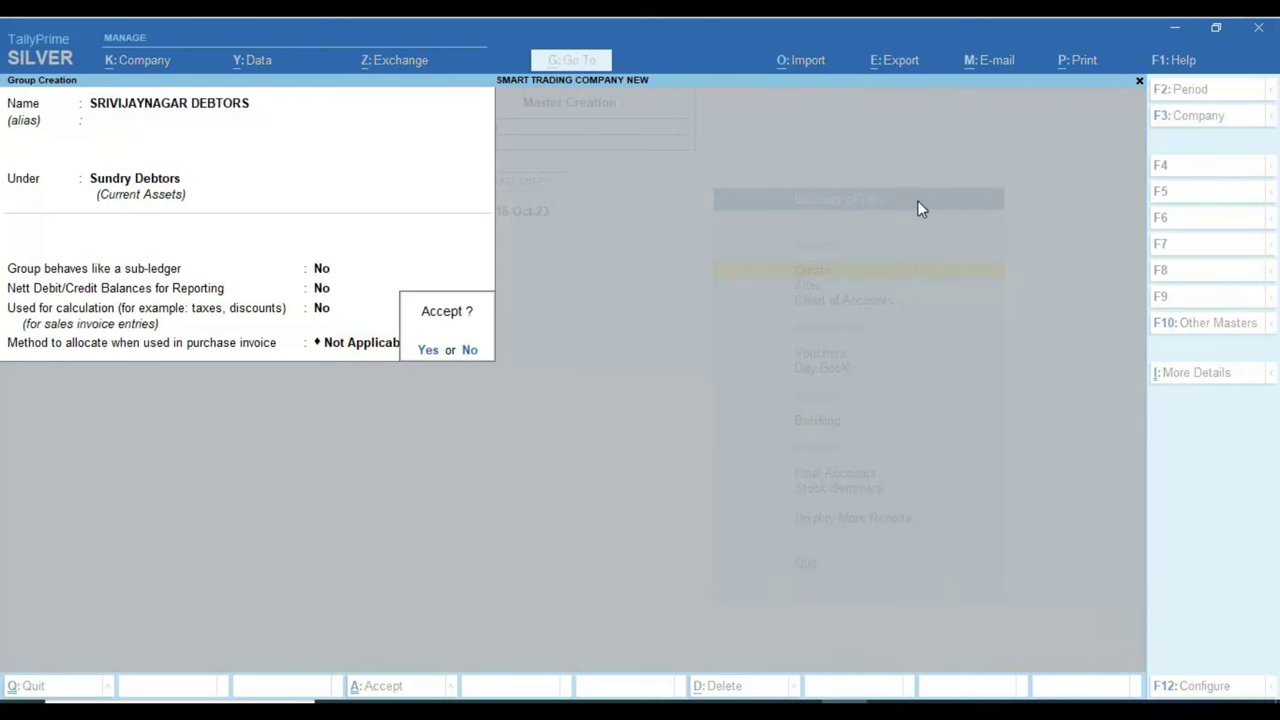
key(Return)
Step: Create the group ANUPGARH DEBTORS under Sundry Debtors and return to the Gateway of Tally
text(ANUP)
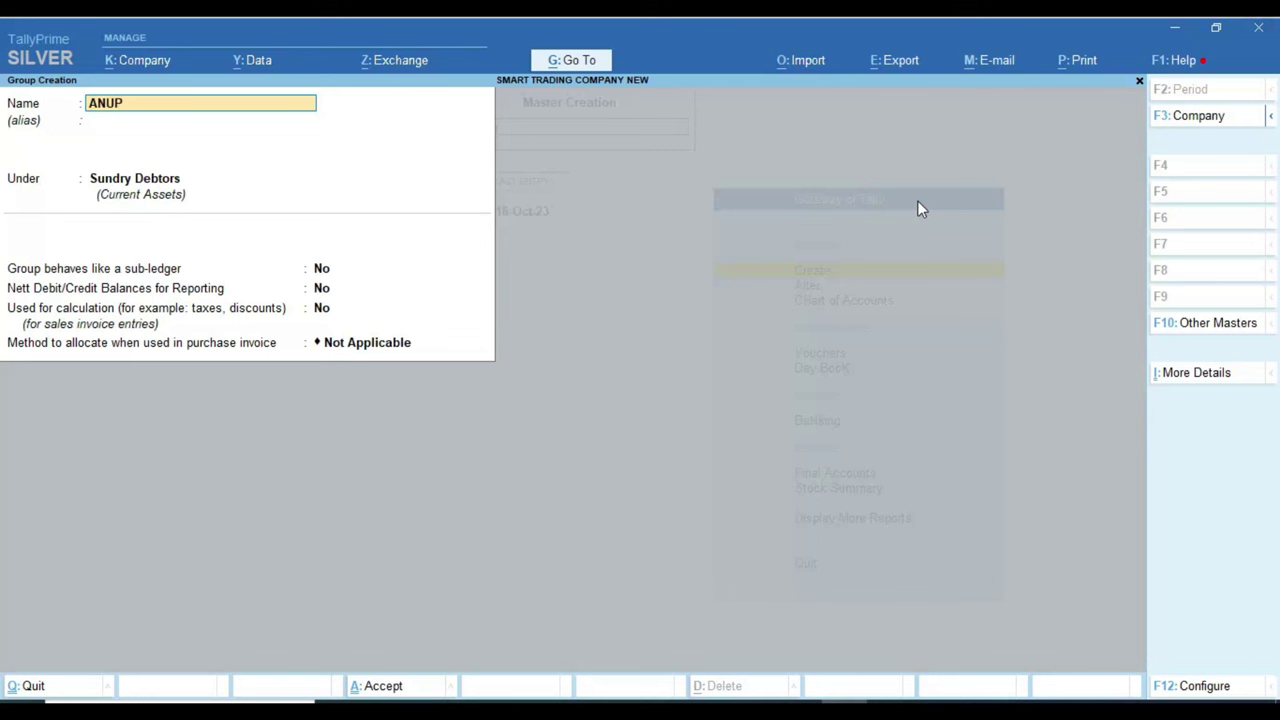
text(GARH DEBTORS)
key(Return)
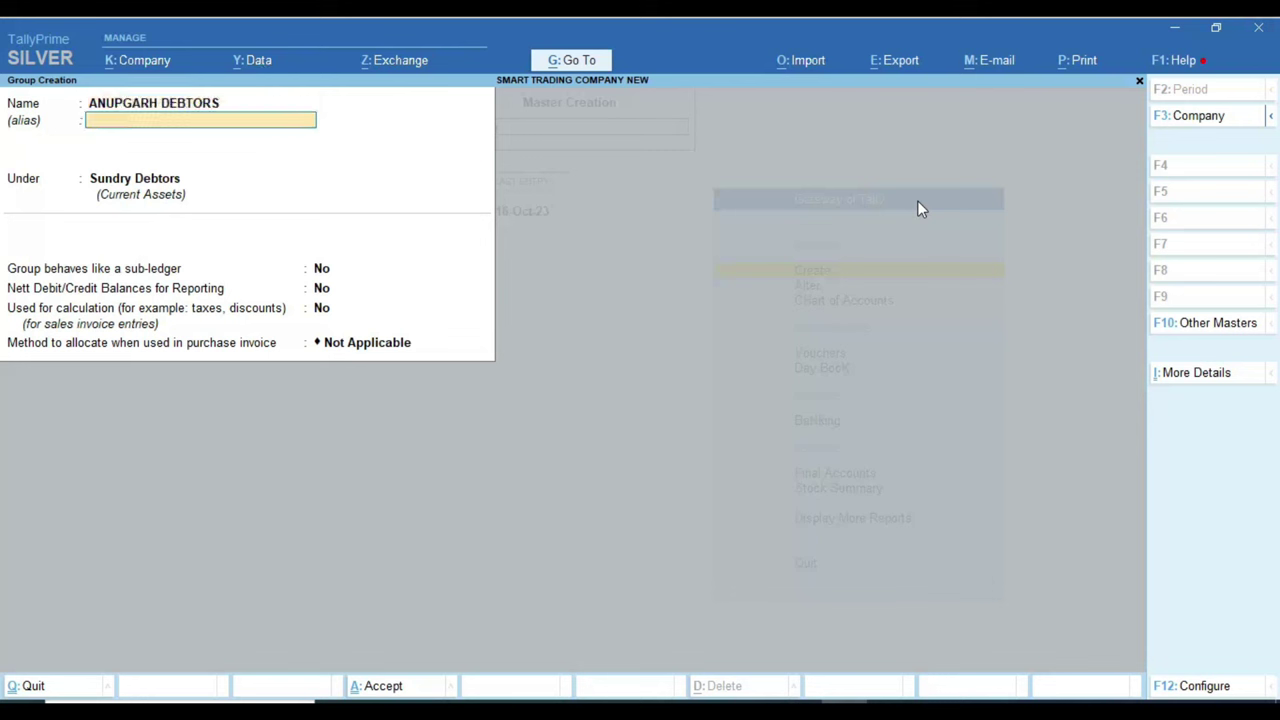
key(Return)
key(Return)
key(Return)
key(Return)
key(Return)
key(Return)
key(Return)
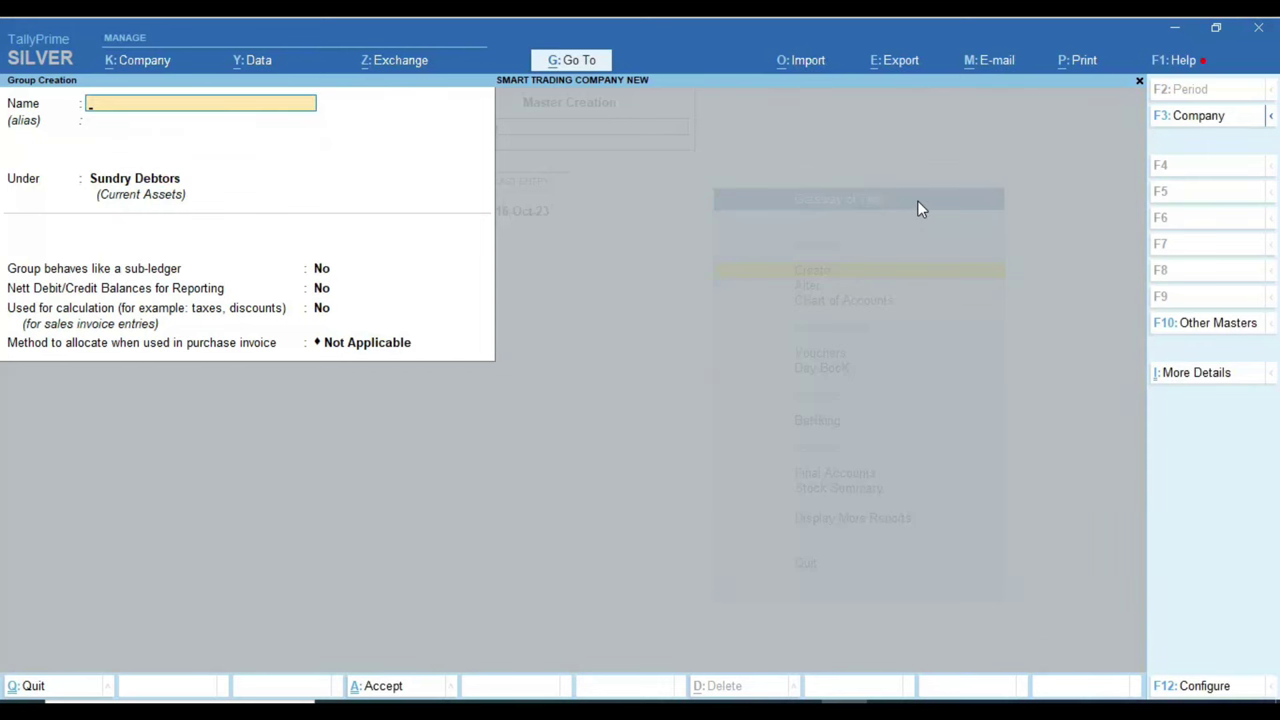
key(Escape)
key(Escape)
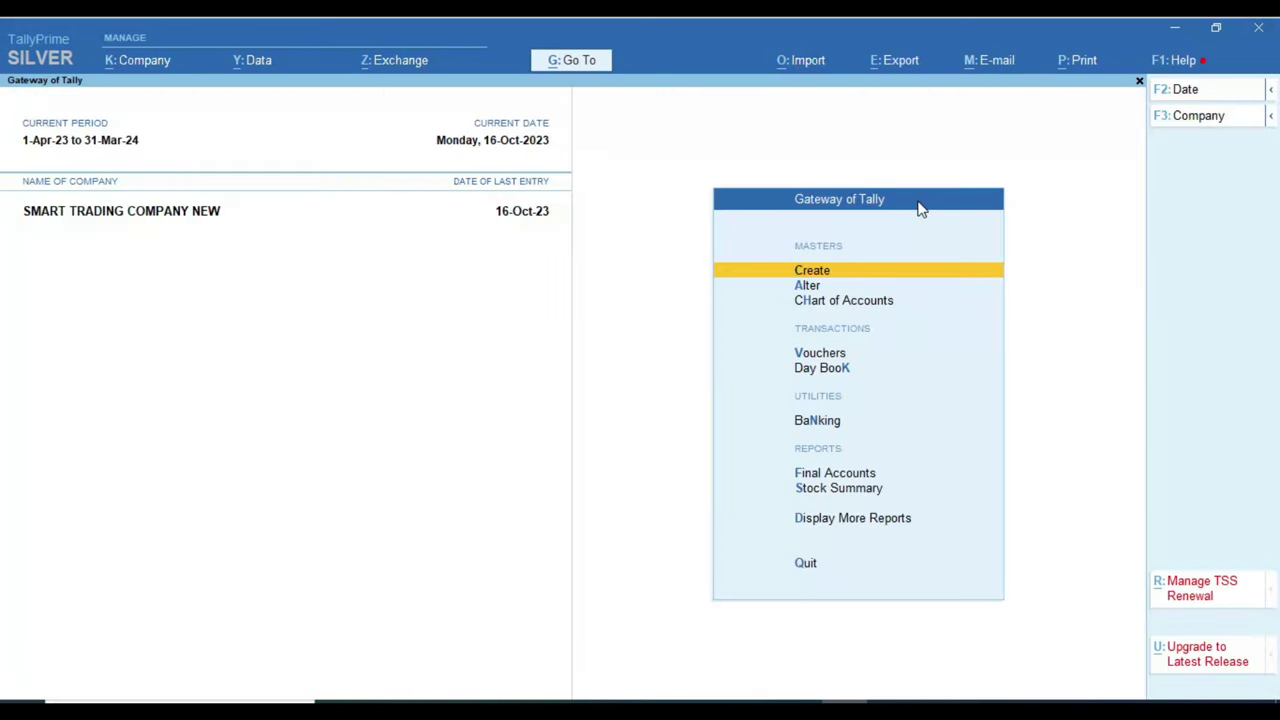
key(Return)
Step: Start a ledger named after the first customer, copied from the Excel sheet
key(Down)
key(Return)
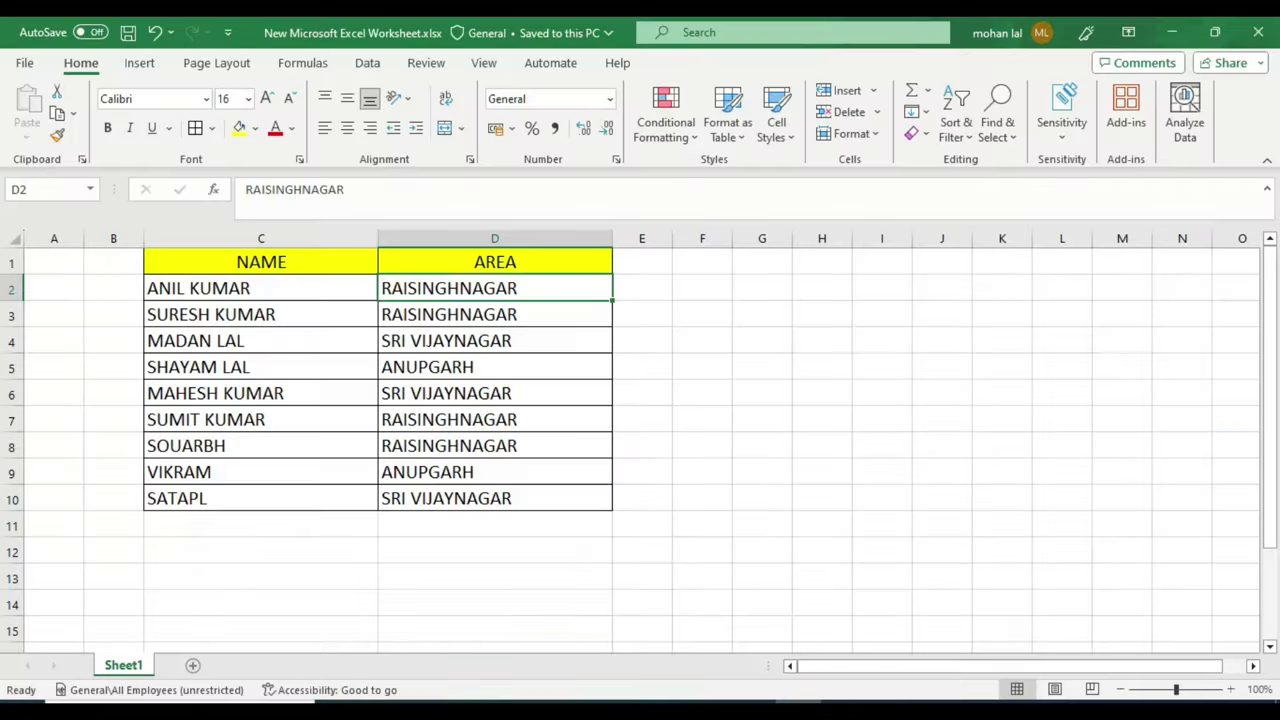
click(277, 288)
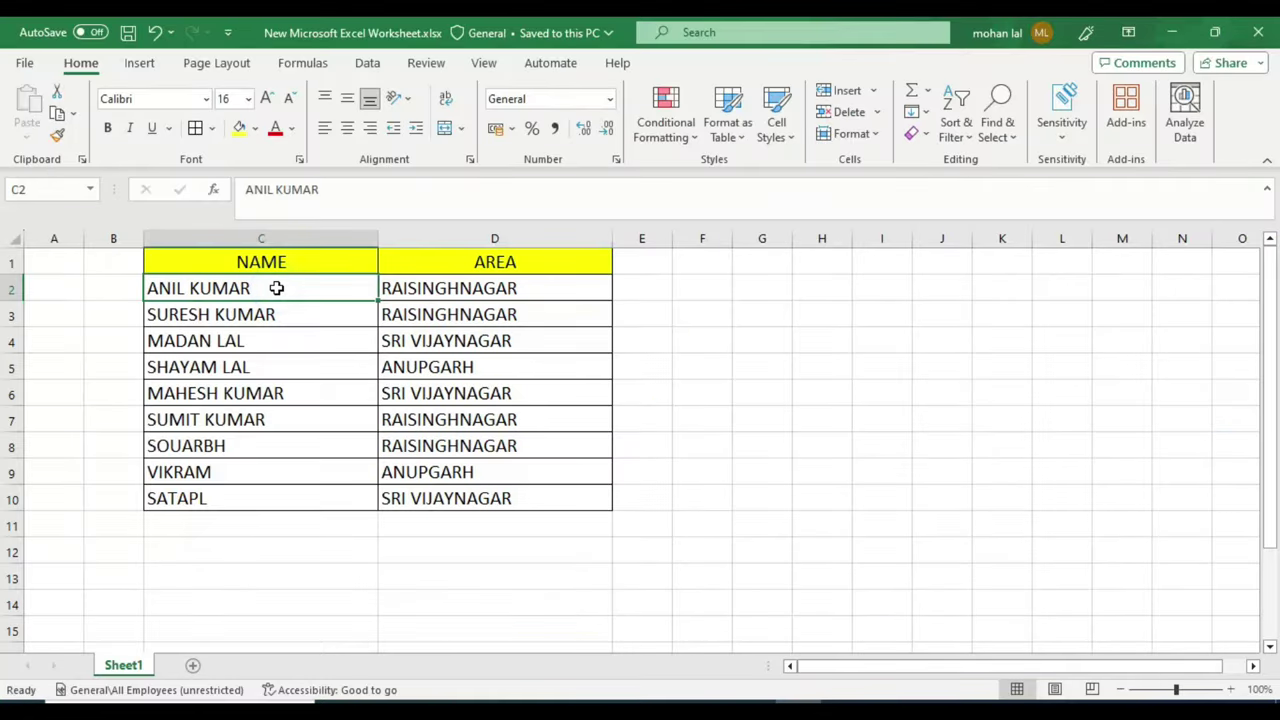
key(ctrl+c)
key(alt+Tab)
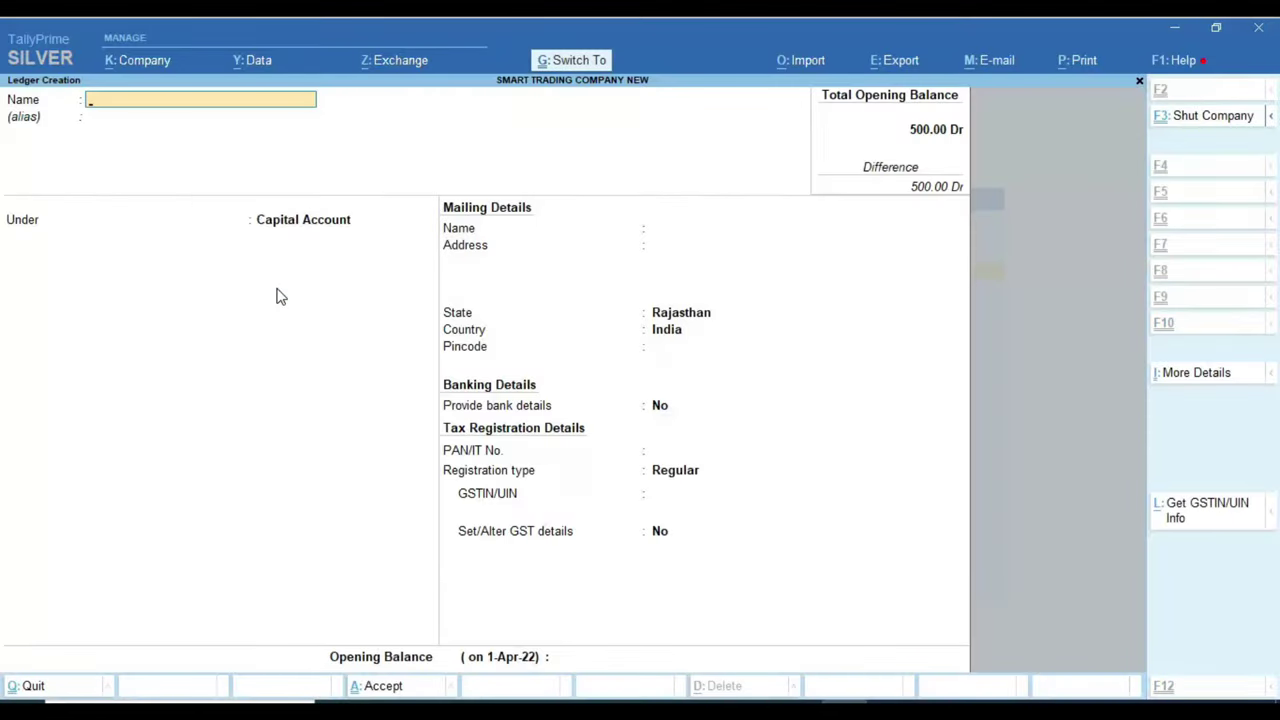
key(ctrl+alt+v)
key(Return)
key(Return)
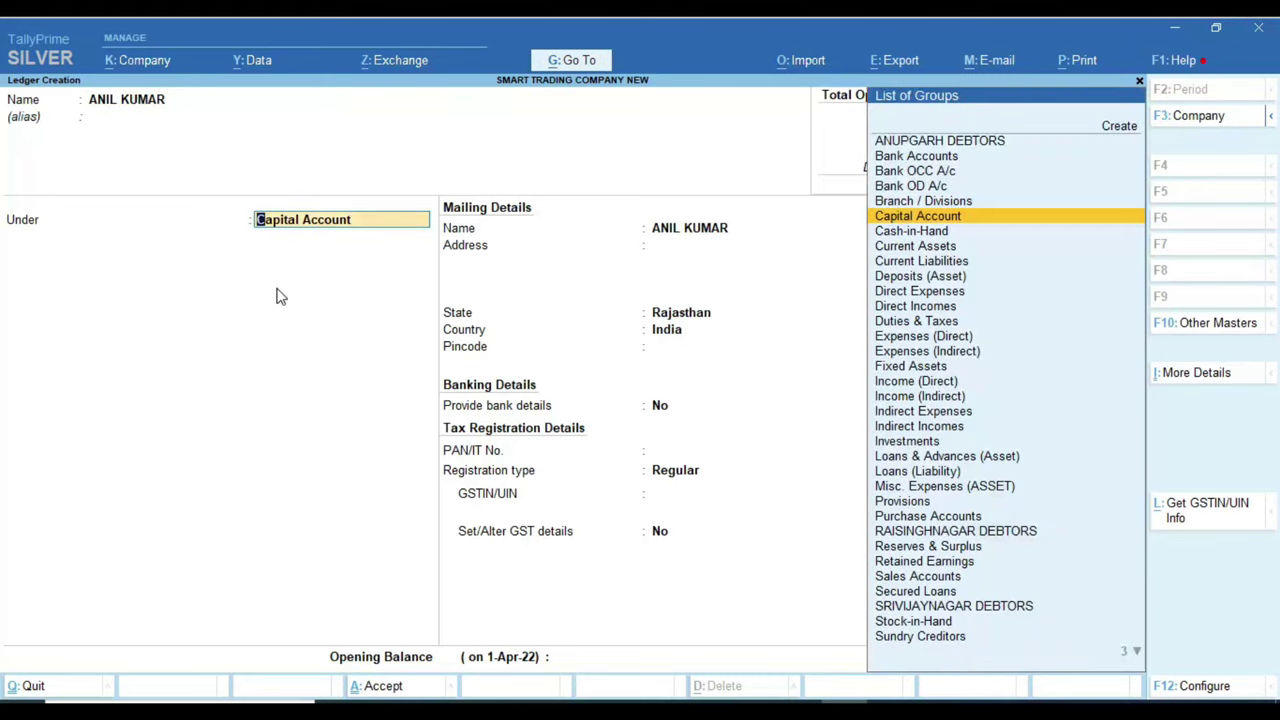
Step: Place the ledger under RAISINGHNAGAR DEBTORS as Unregistered and save it
key(alt+Tab)
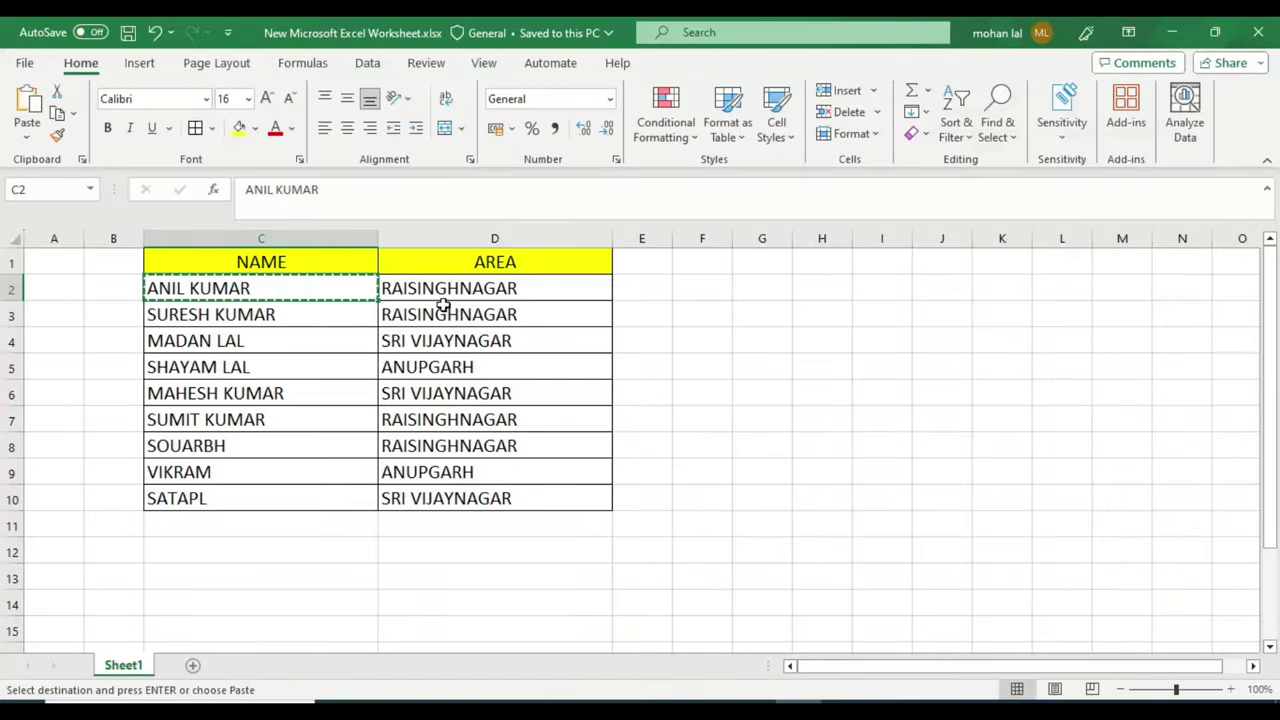
click(500, 289)
key(alt+Tab)
text(RAI)
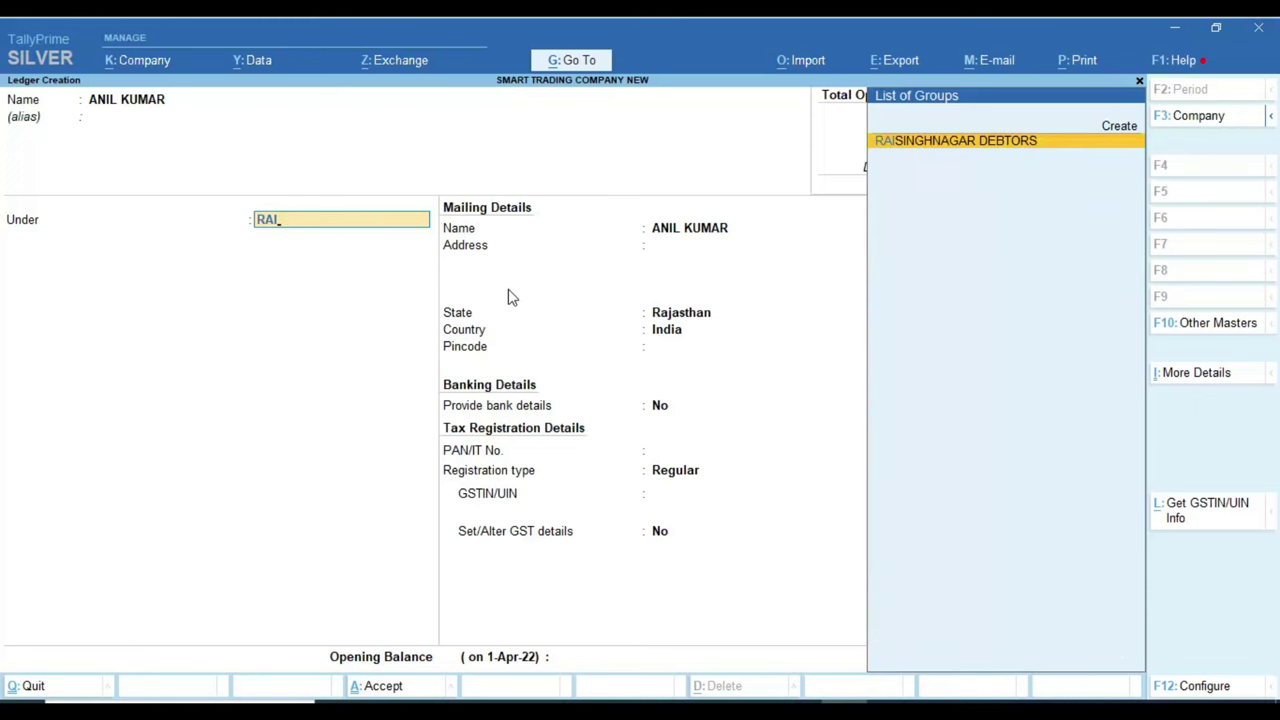
key(Return)
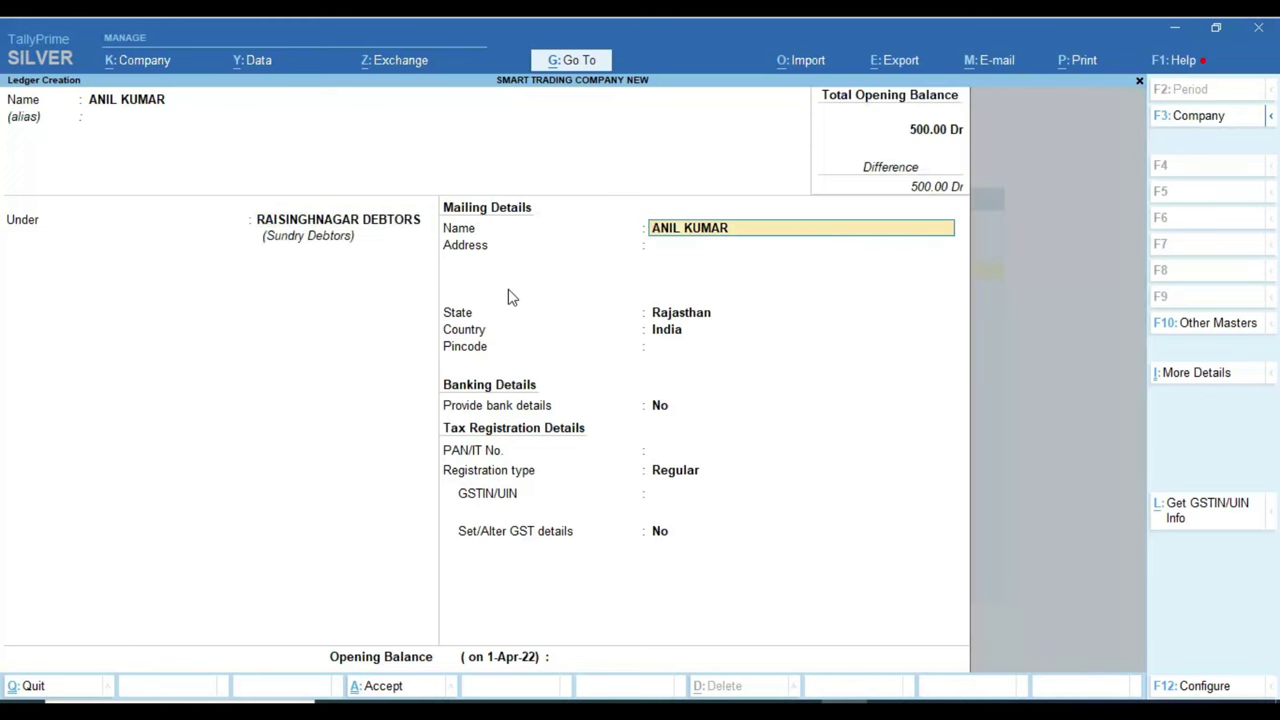
key(Return)
key(Return)
key(Return)
key(Return)
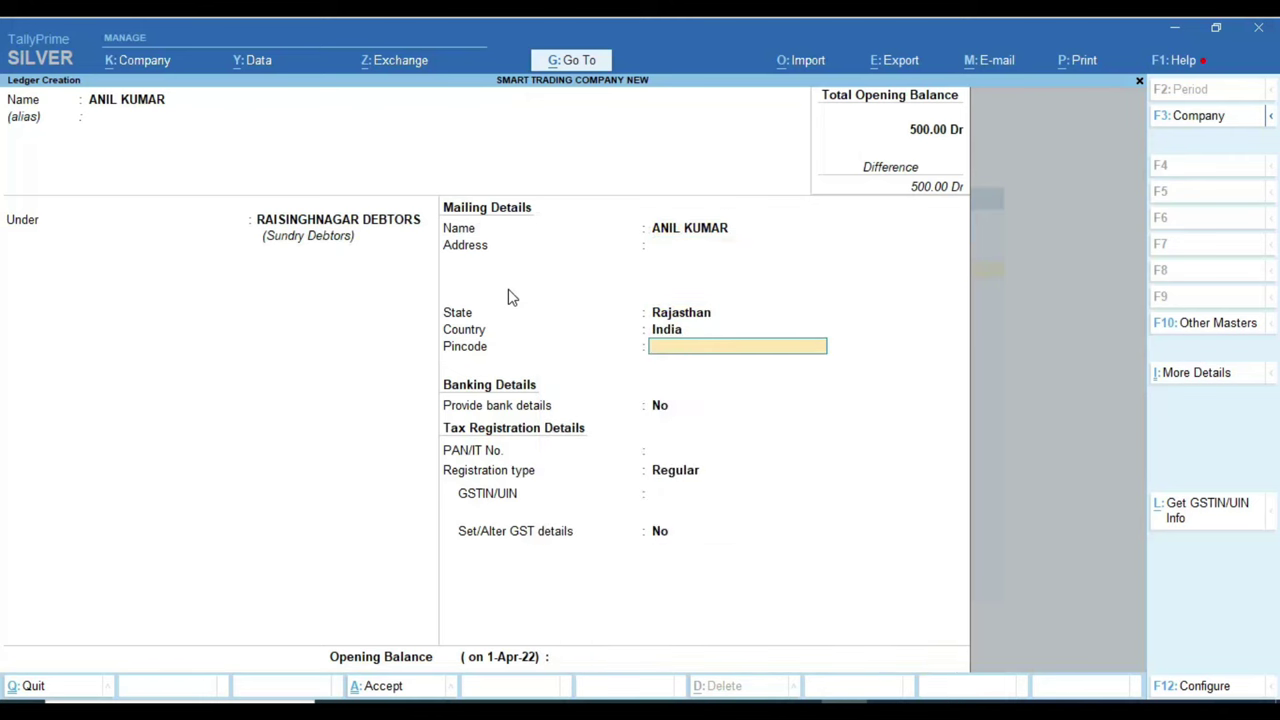
key(Return)
key(Return)
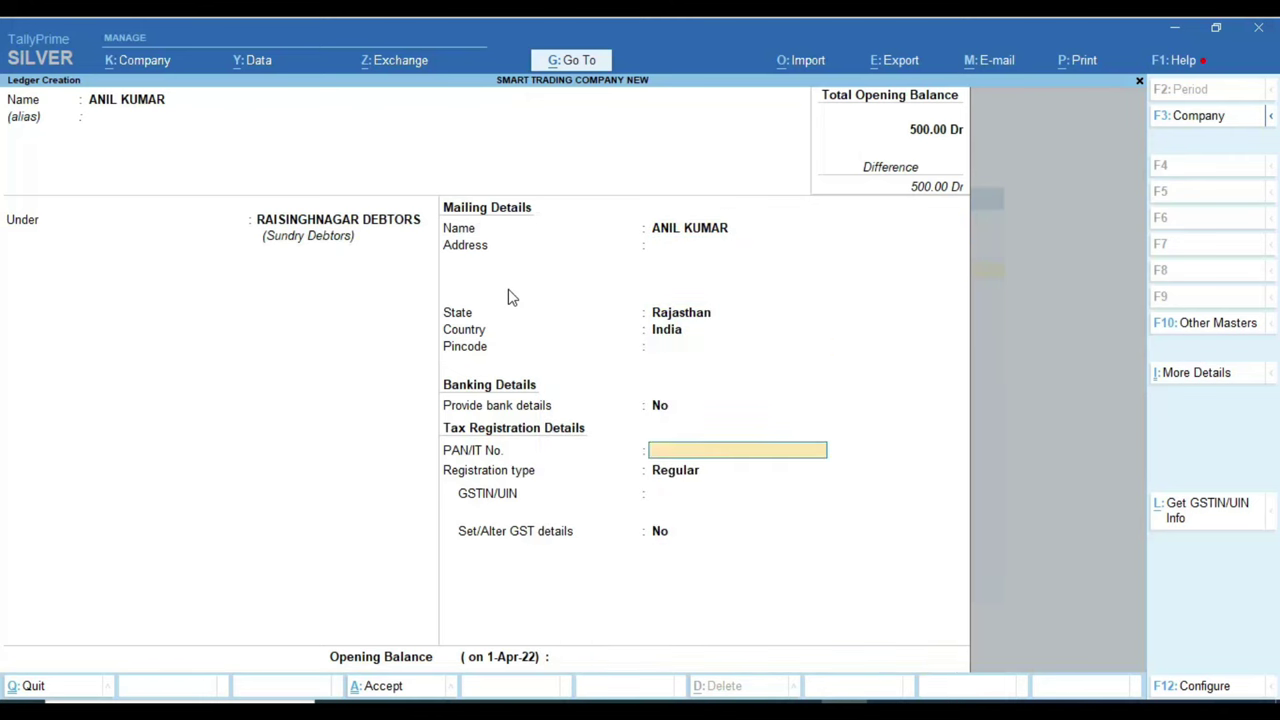
key(Return)
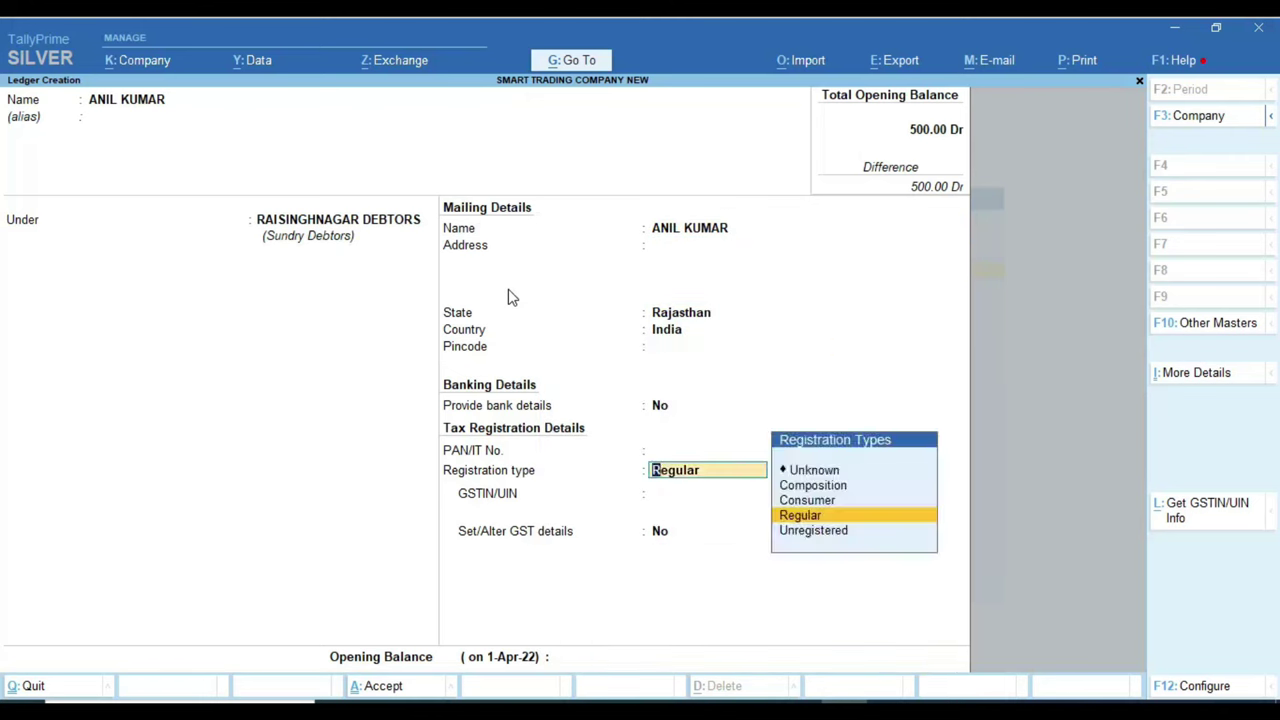
key(Down)
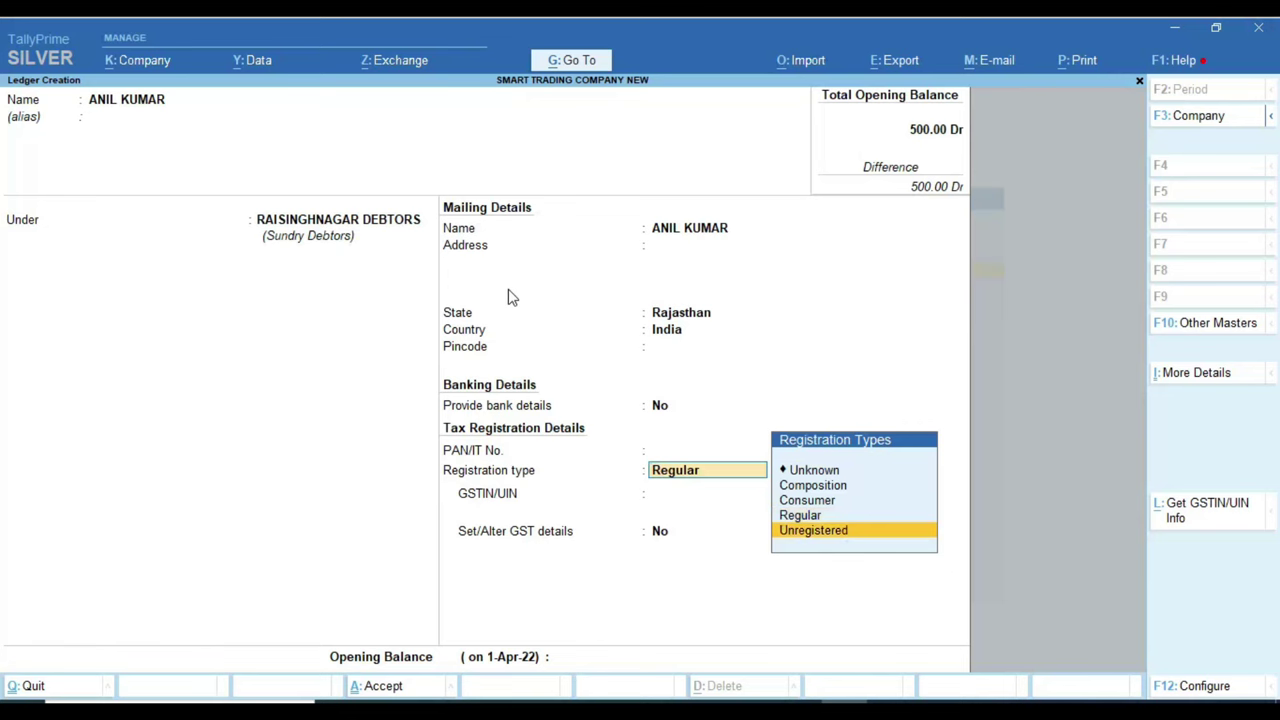
key(Return)
key(ctrl+a)
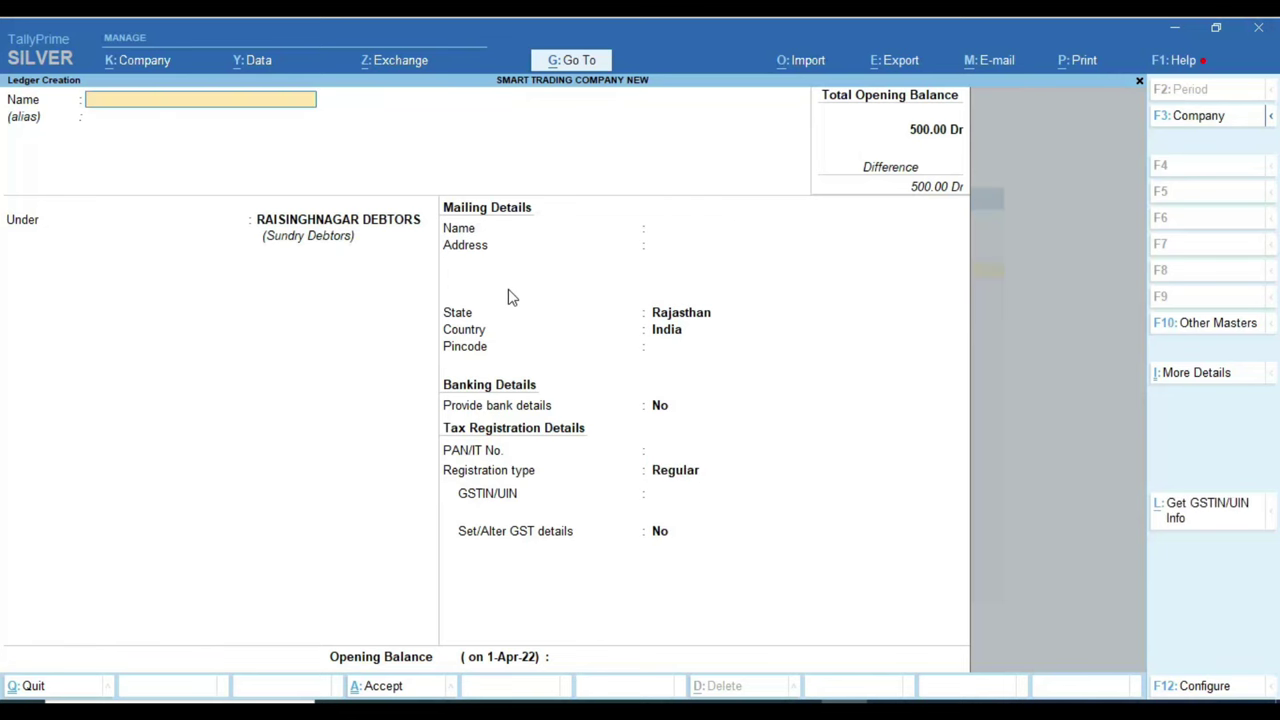
Step: Add the second customer's ledger, copied from Excel, under RAISINGHNAGAR DEBTORS
key(alt+Tab)
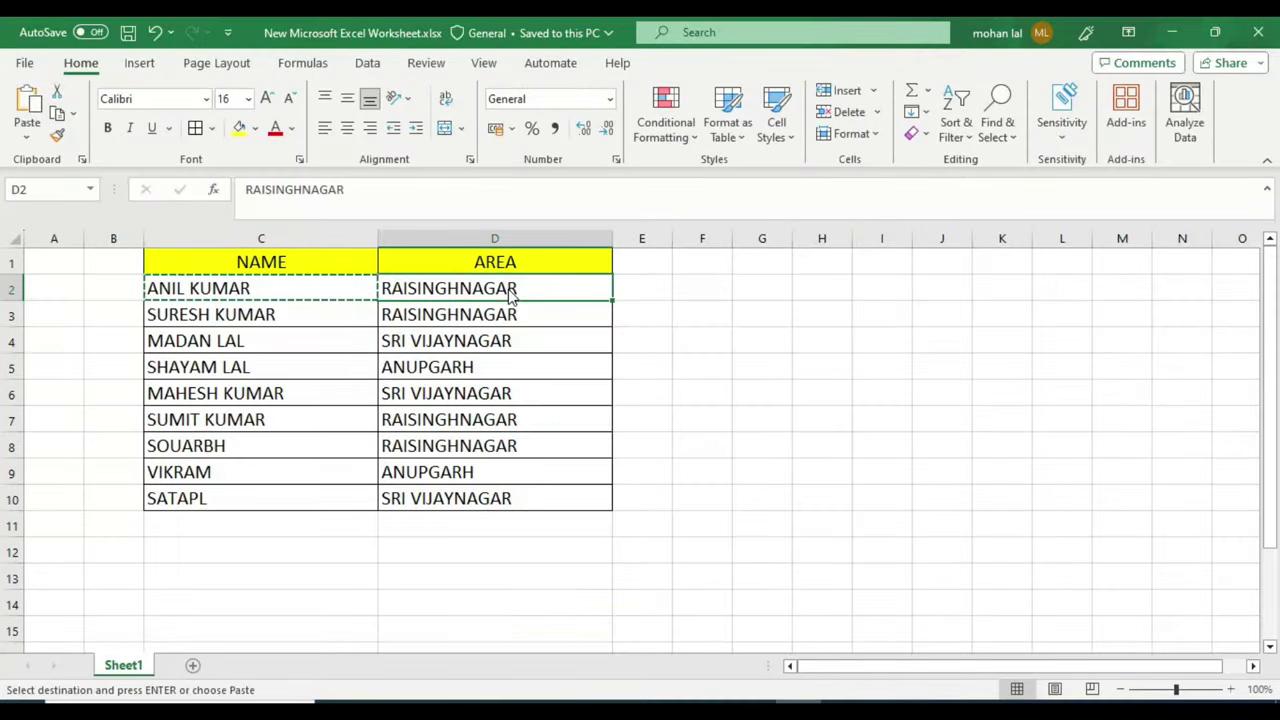
click(225, 314)
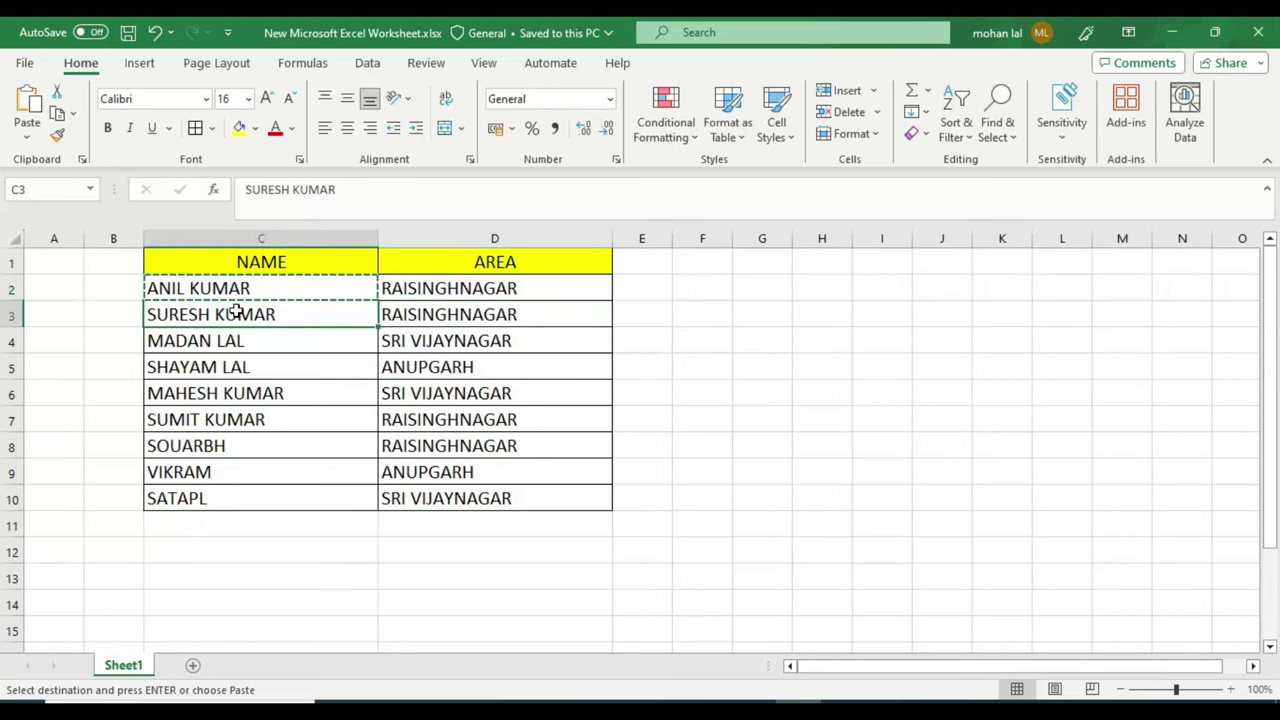
key(ctrl+c)
key(alt+Tab)
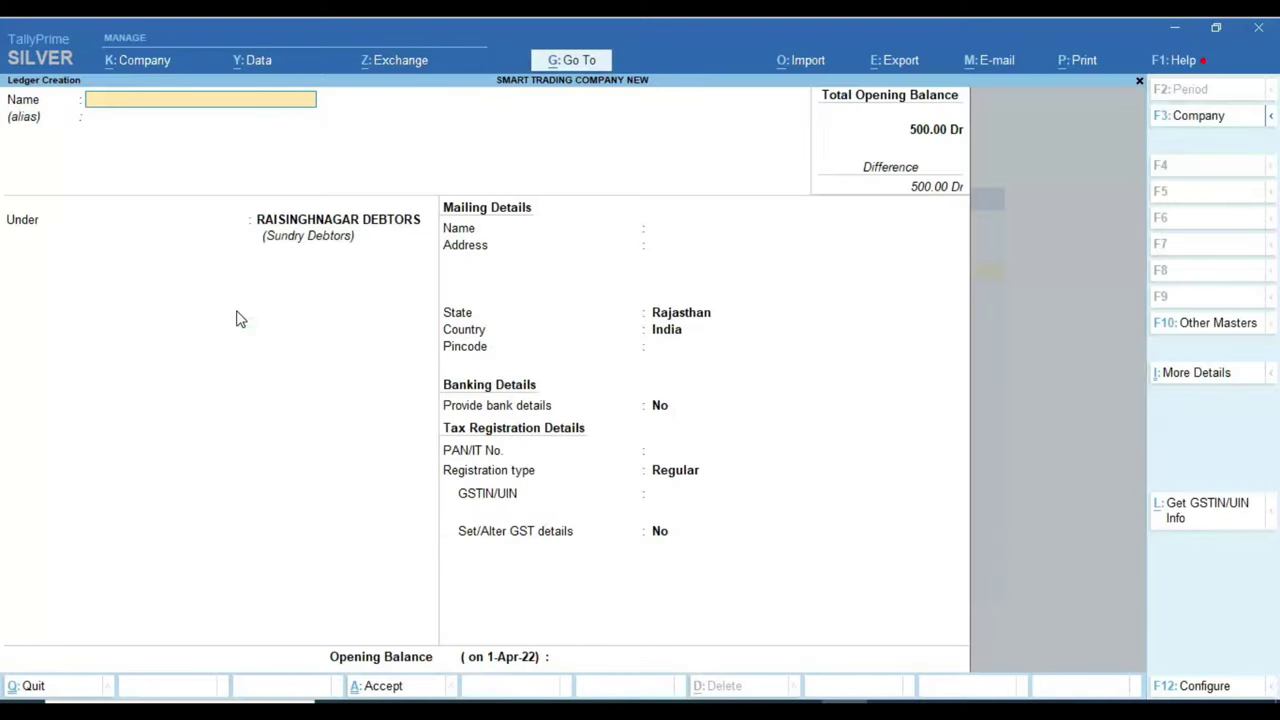
key(ctrl+v)
key(Return)
key(Return)
key(alt+Tab)
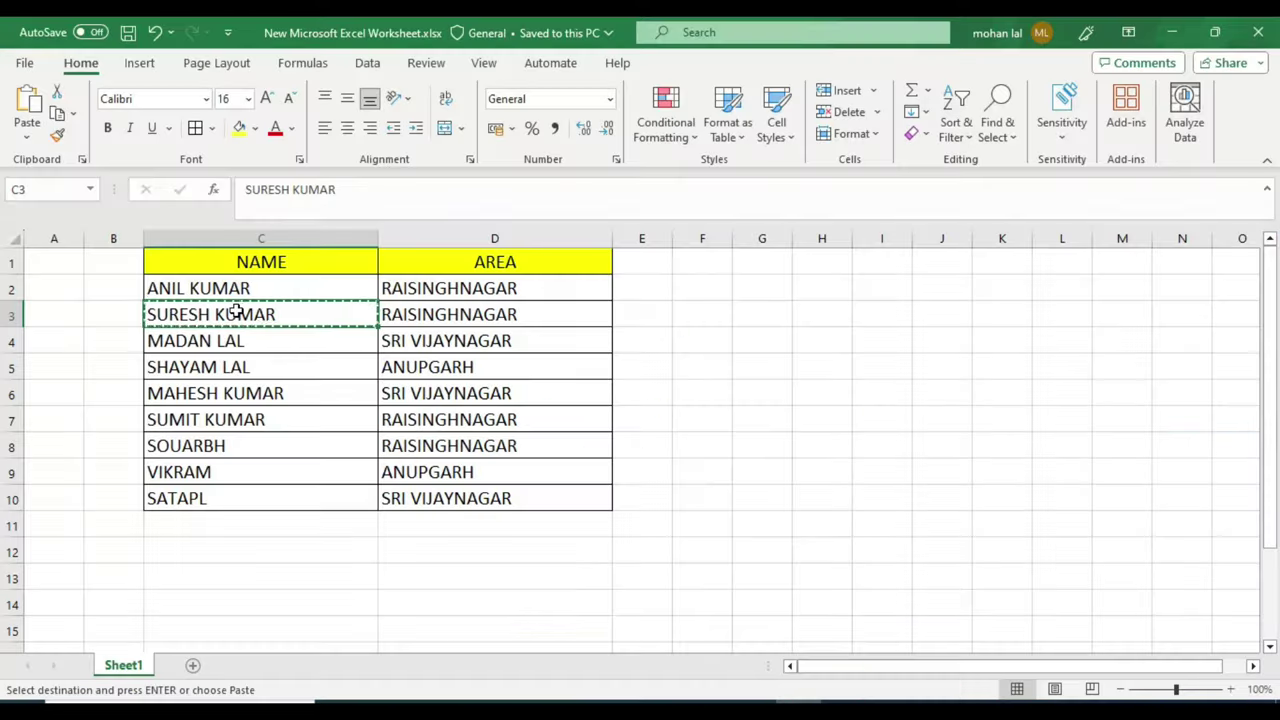
key(alt+Tab)
key(Return)
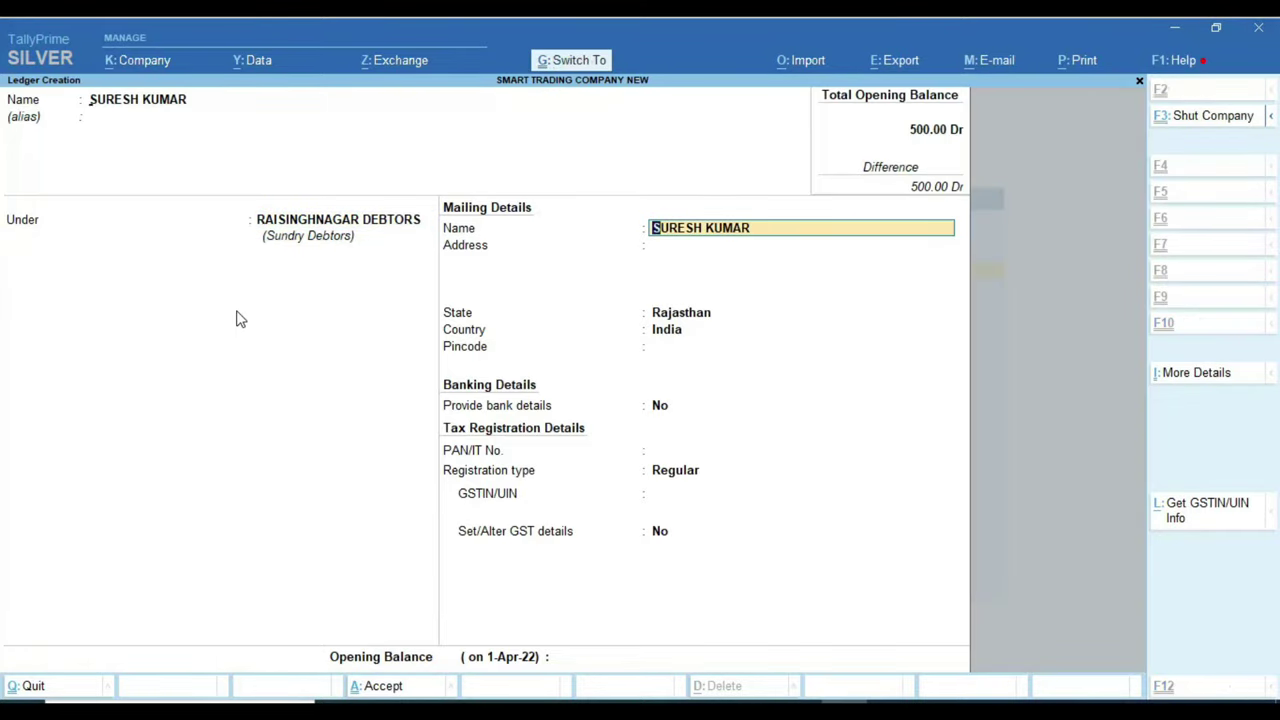
key(ctrl+a)
key(alt+Tab)
Step: Add the third customer's ledger under SRIVIJAYNAGAR DEBTORS
key(Down)
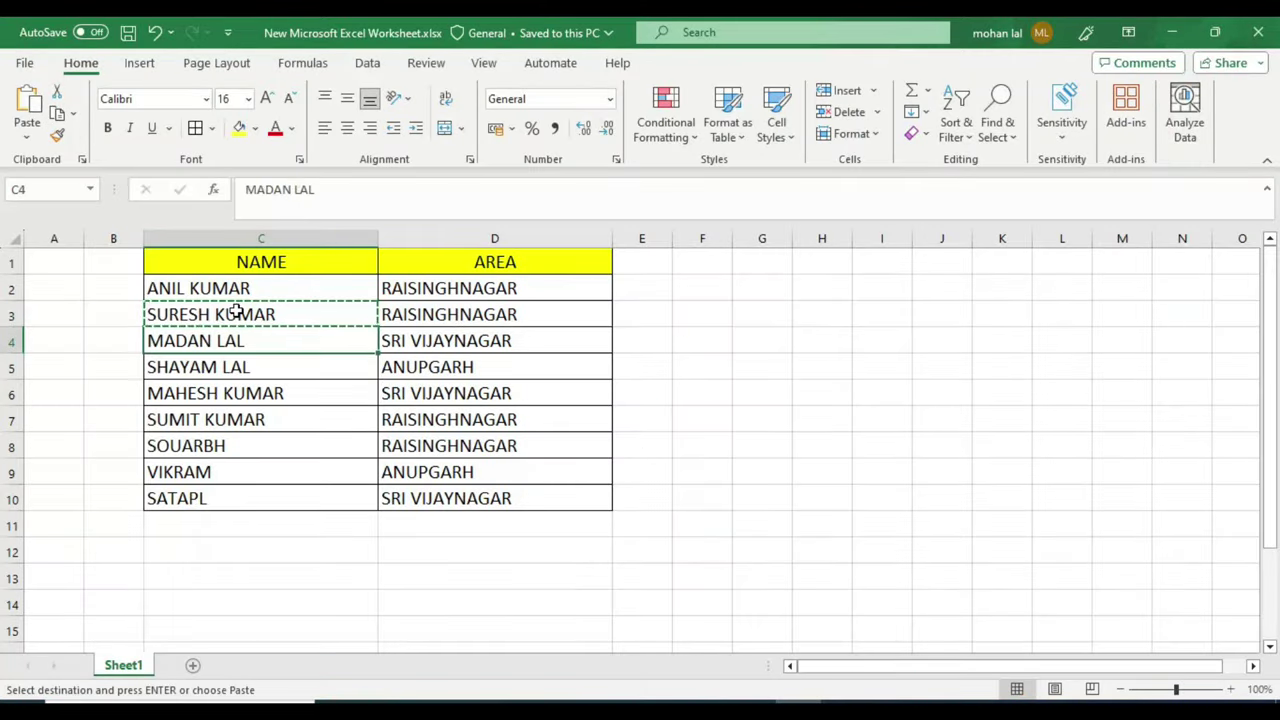
key(ctrl+c)
key(alt+Tab)
key(ctrl+v)
key(Return)
key(Return)
key(alt+Tab)
key(Right)
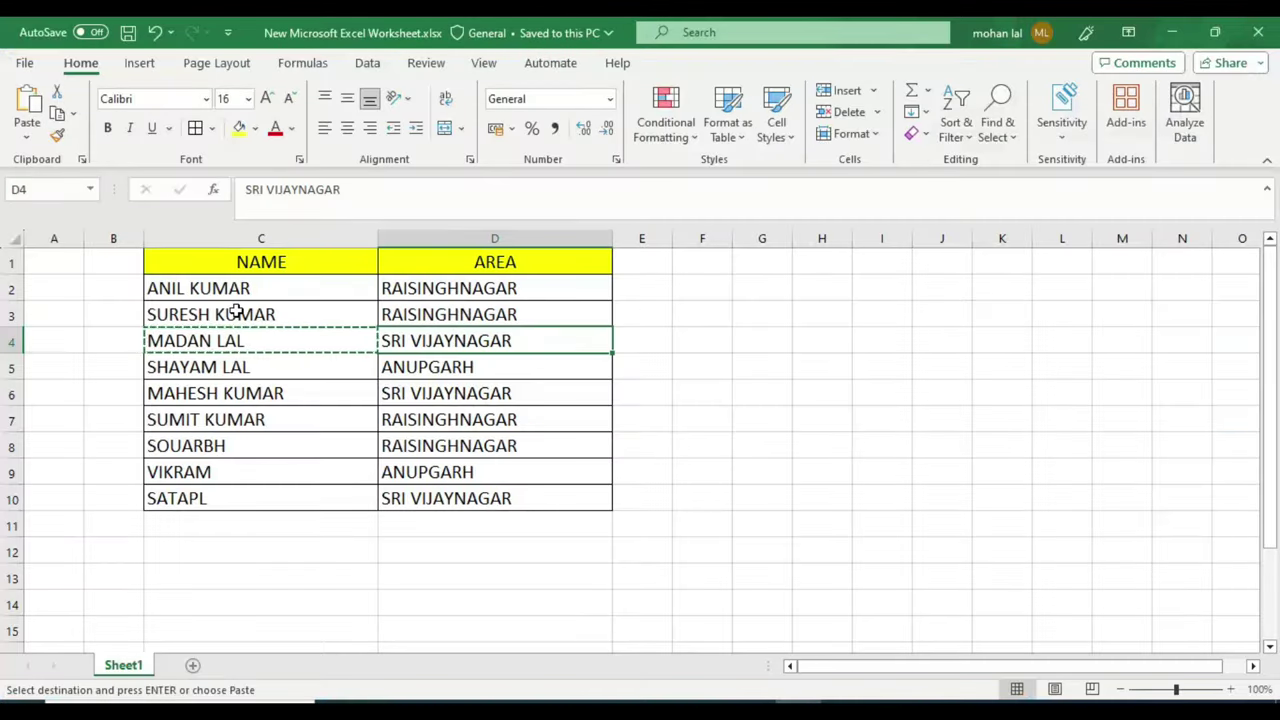
key(alt+Tab)
text(SRI)
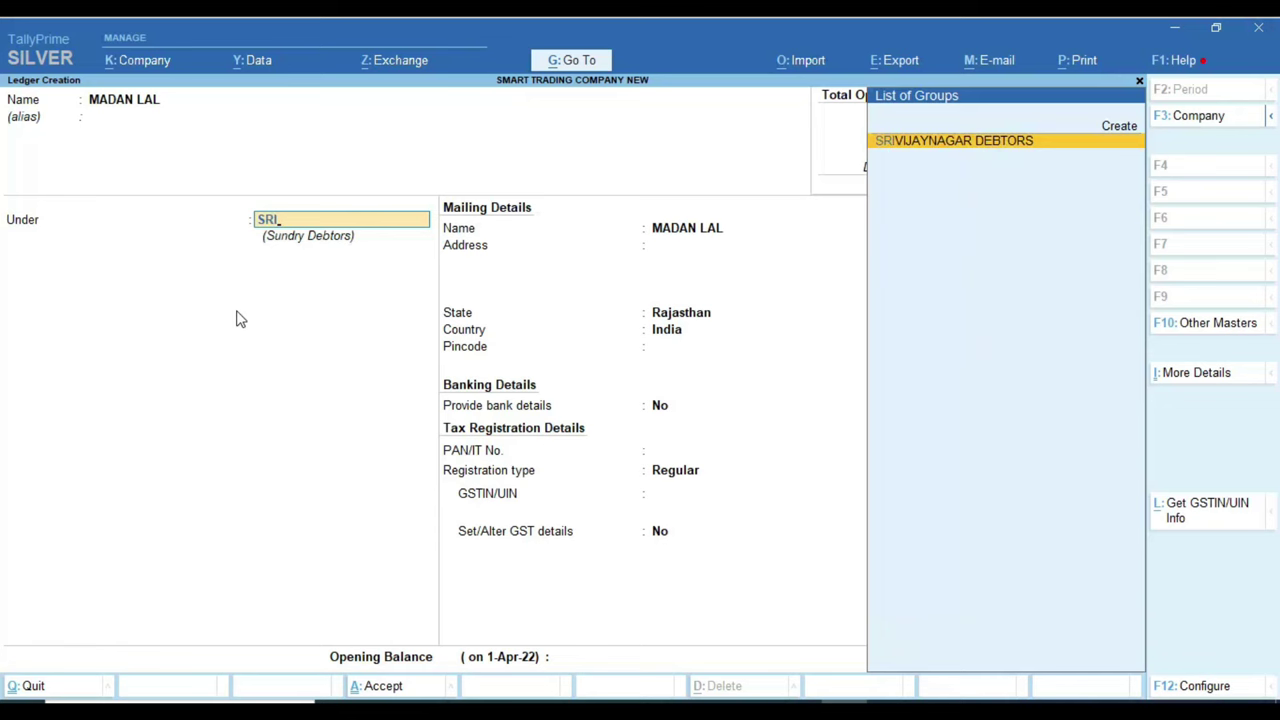
key(Return)
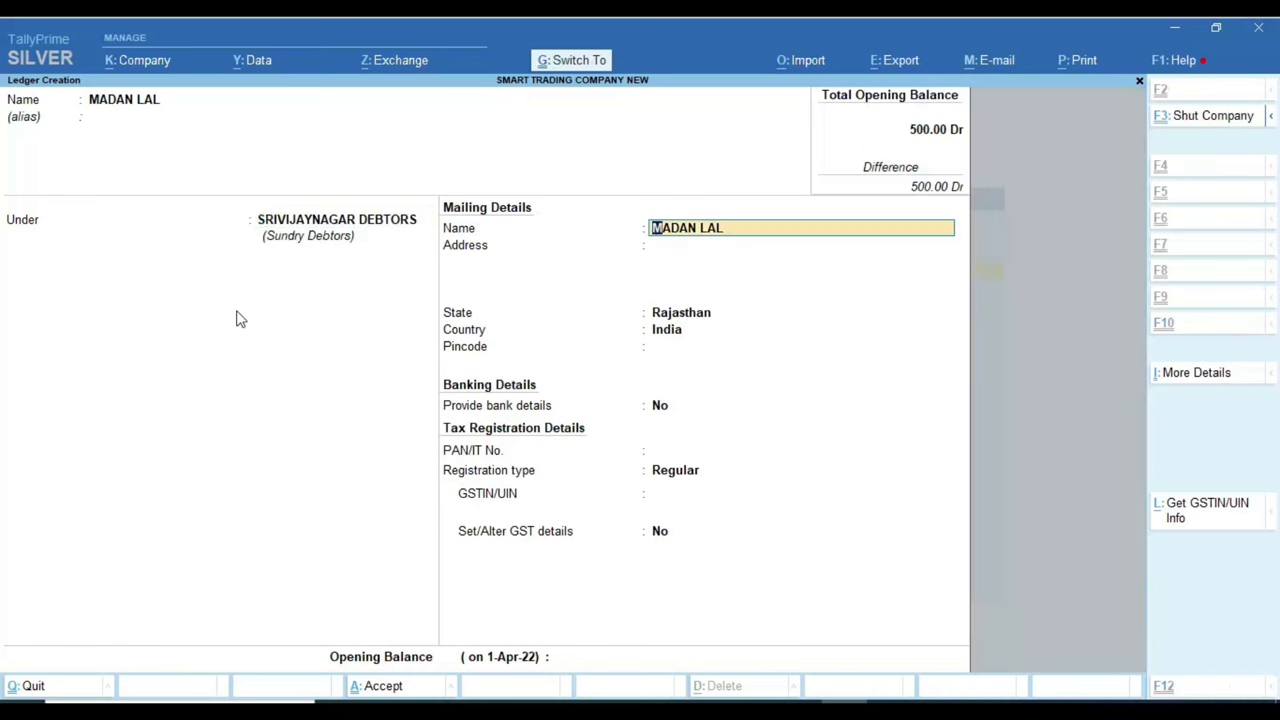
key(ctrl+a)
Step: Check the next customer's area ANUPGARH in Excel and accept Rajasthan as the ledger's state
key(alt+Tab)
key(Down)
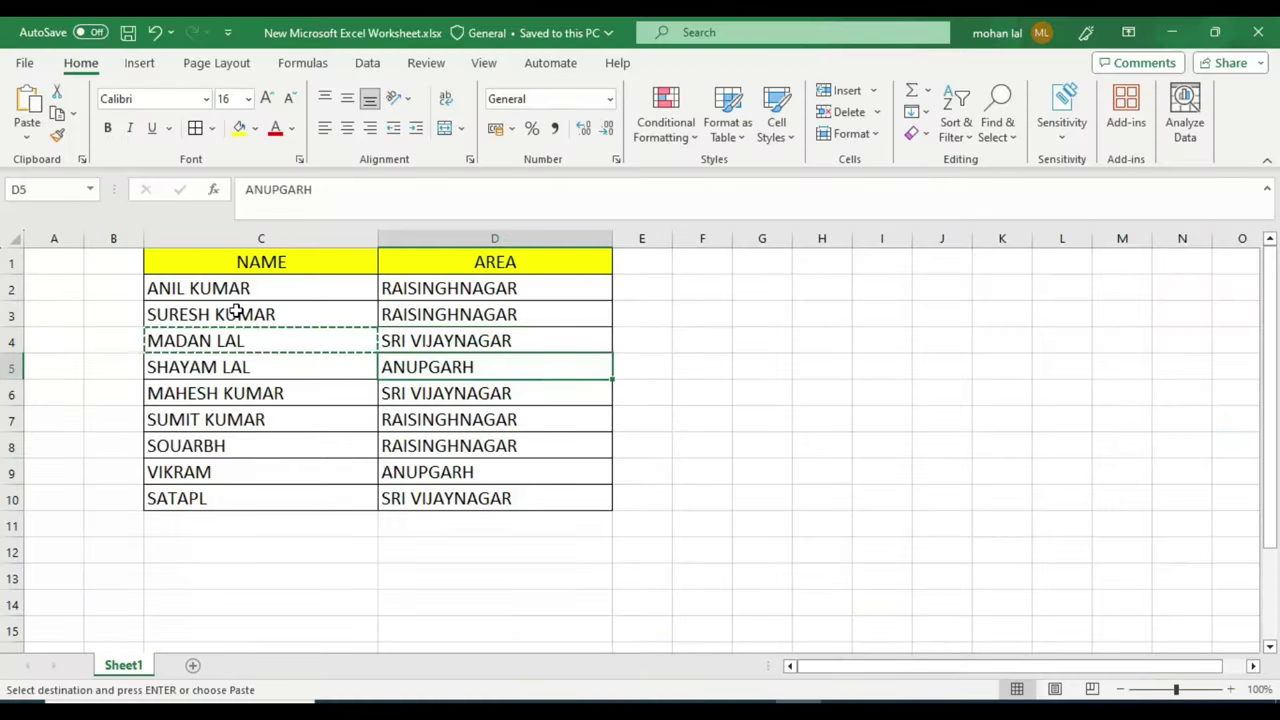
key(Left)
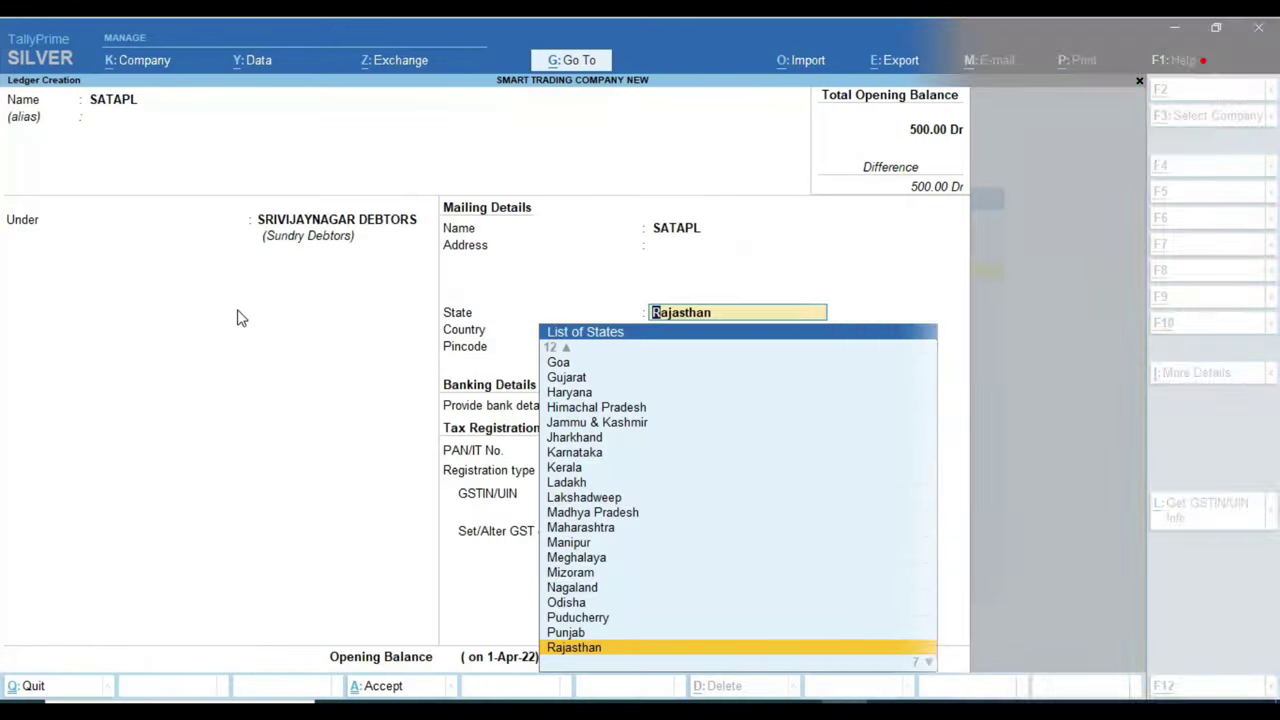
key(Return)
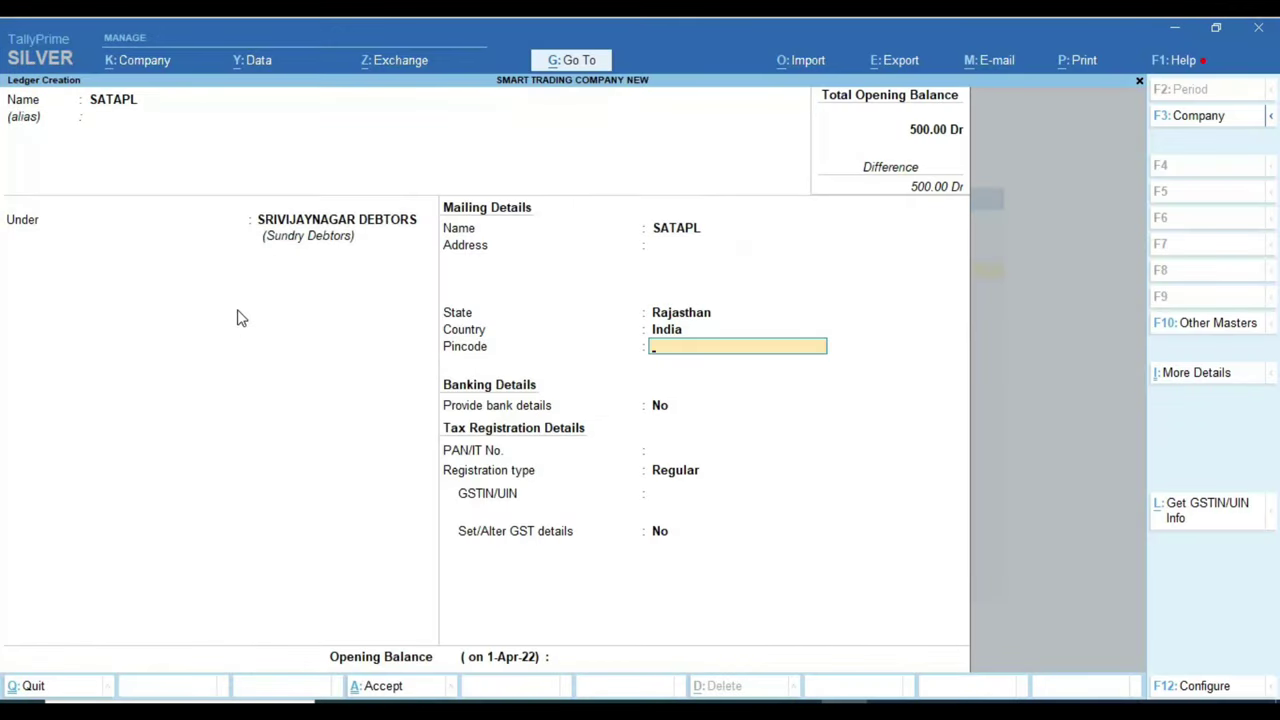
key(ctrl)
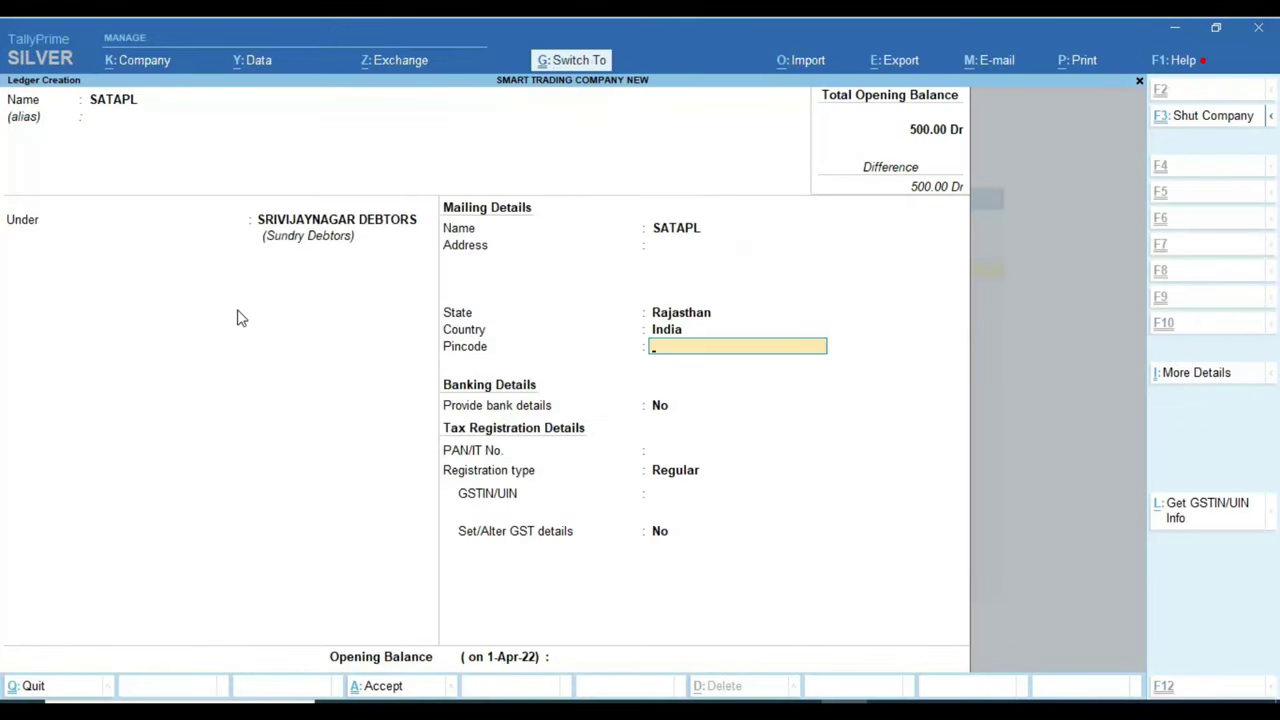
Step: Save the current ledger, then reach Busy's Add Account Group form under Administration > Masters
key(ctrl+a)
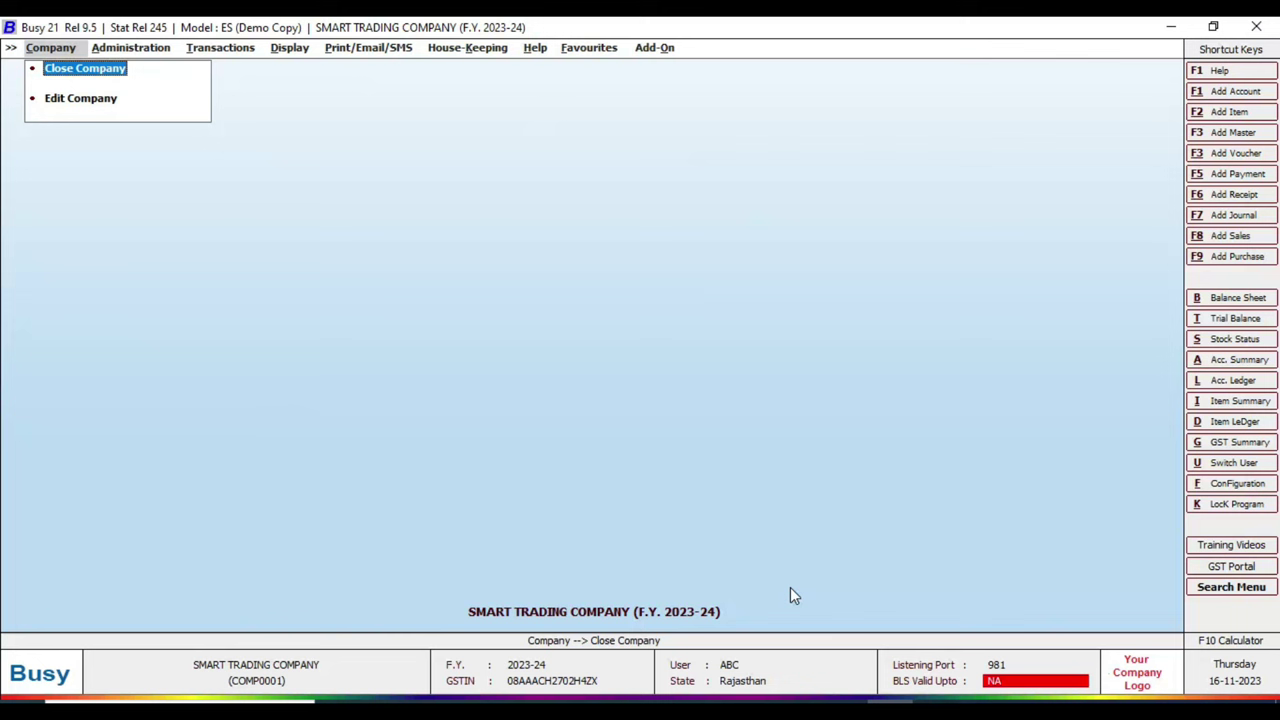
key(Right)
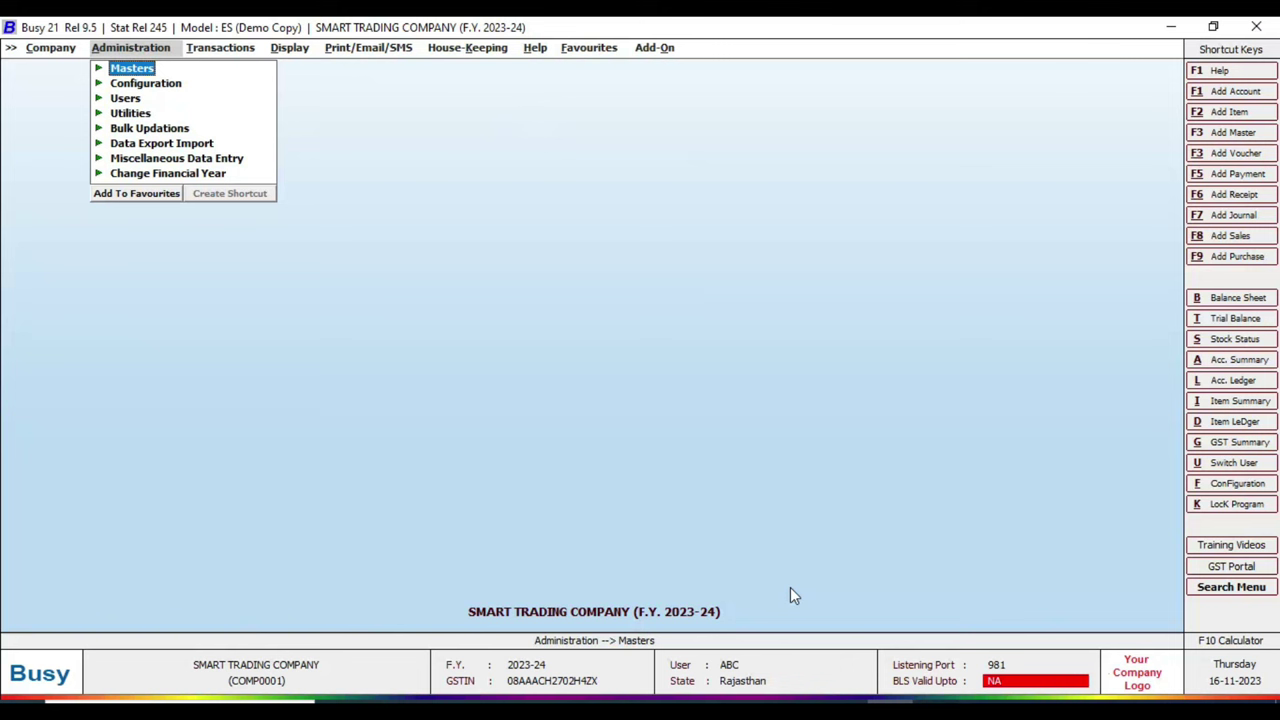
key(Return)
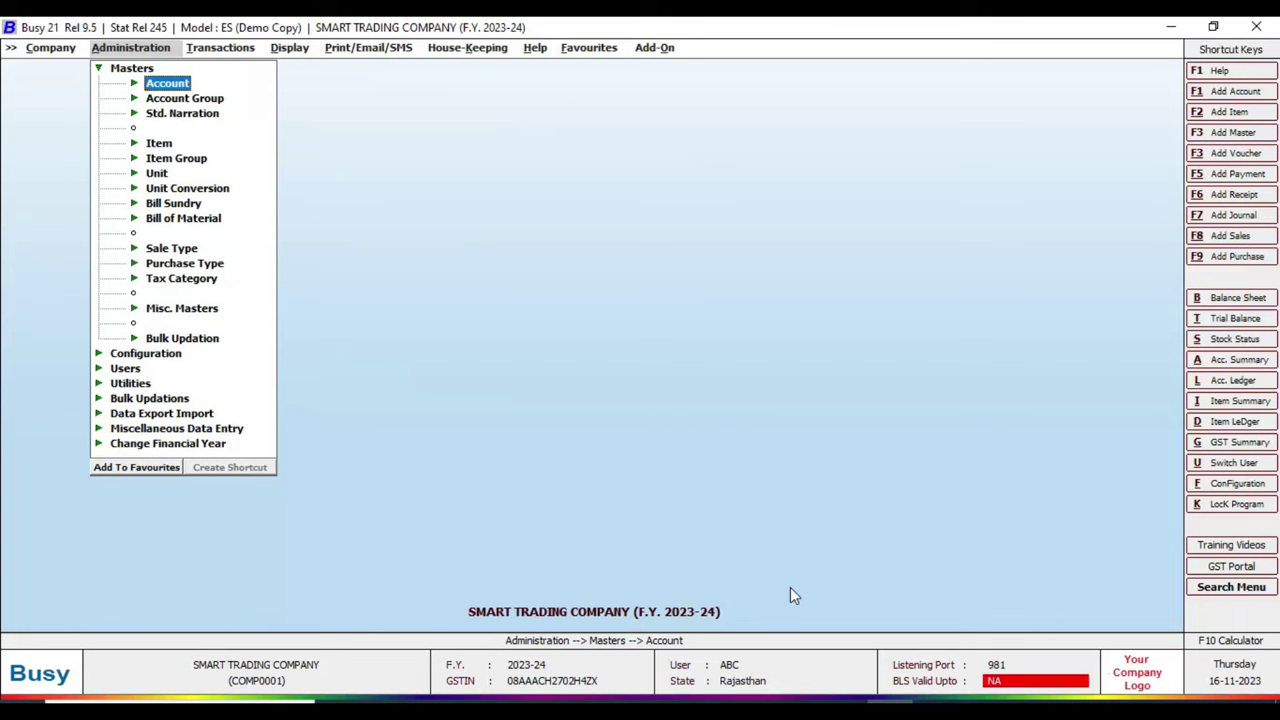
key(Return)
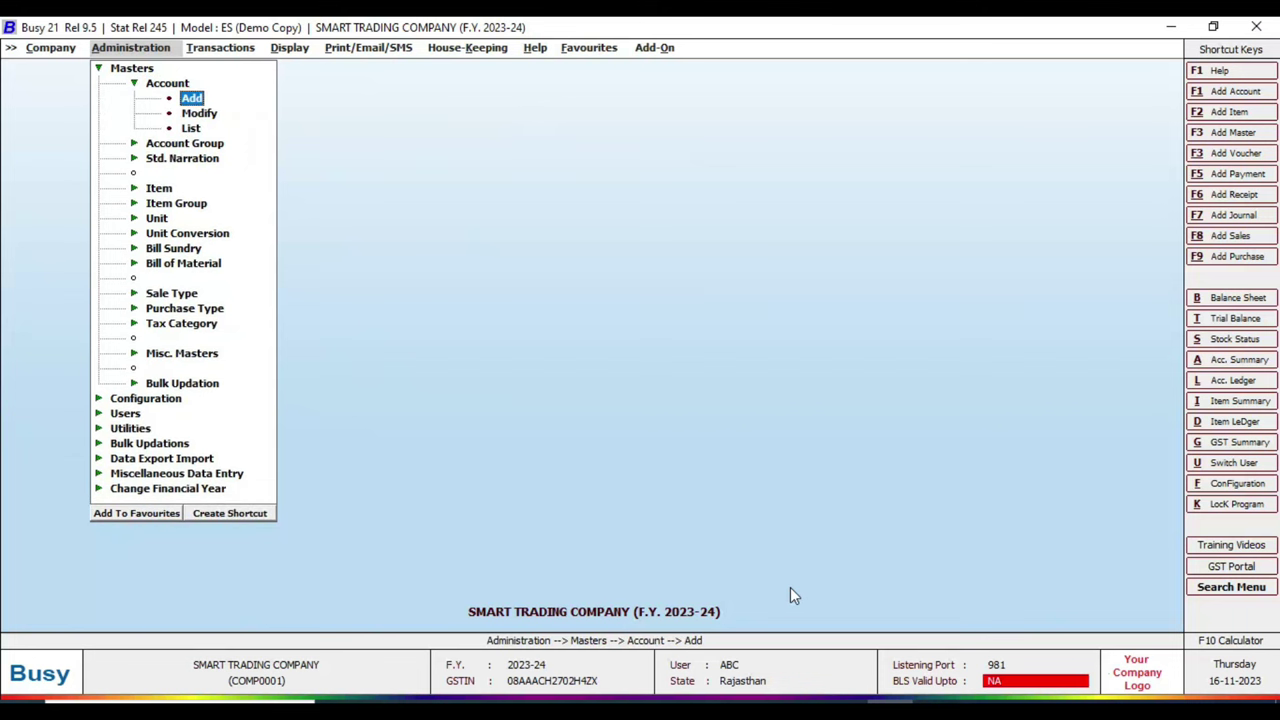
key(Down)
key(Down)
key(Down)
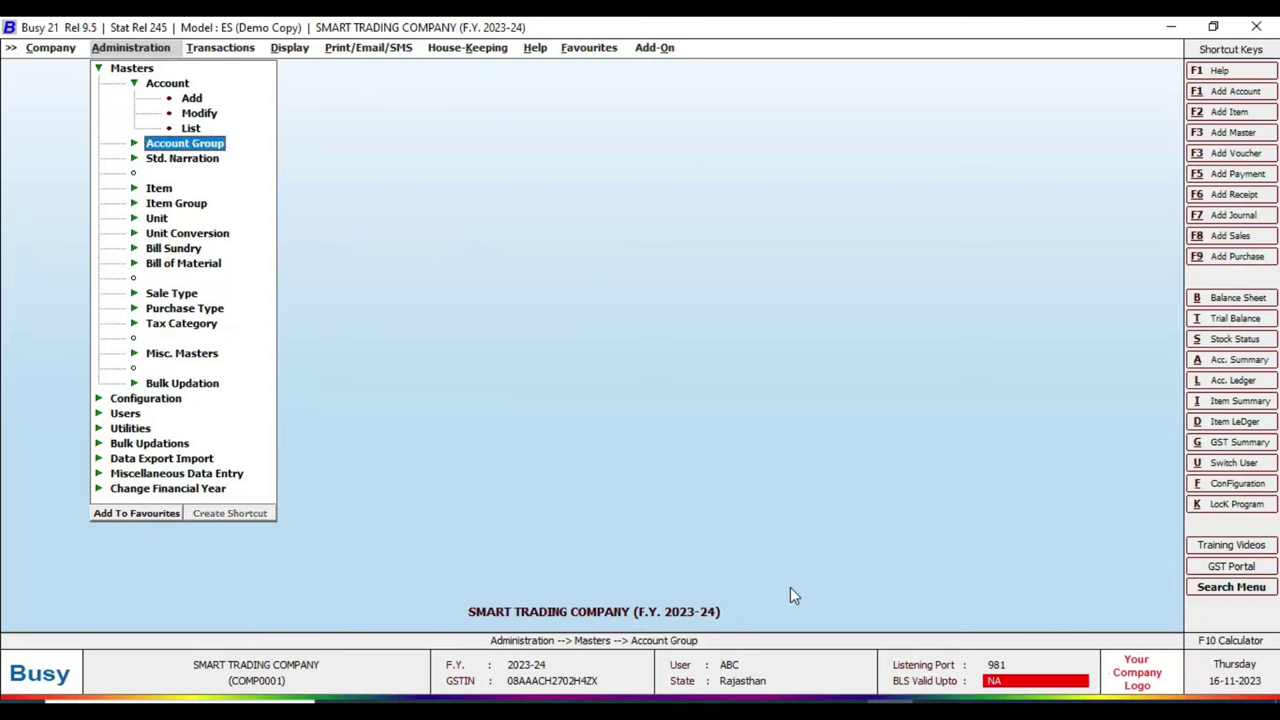
key(Return)
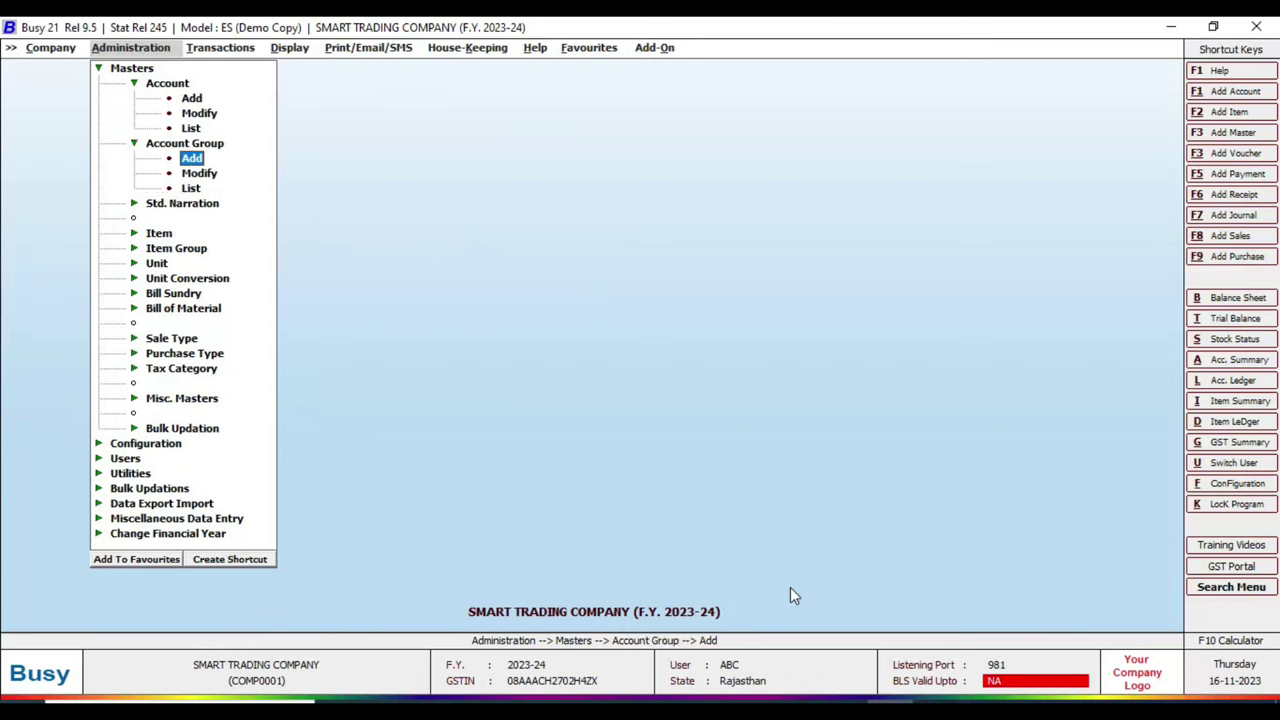
key(Return)
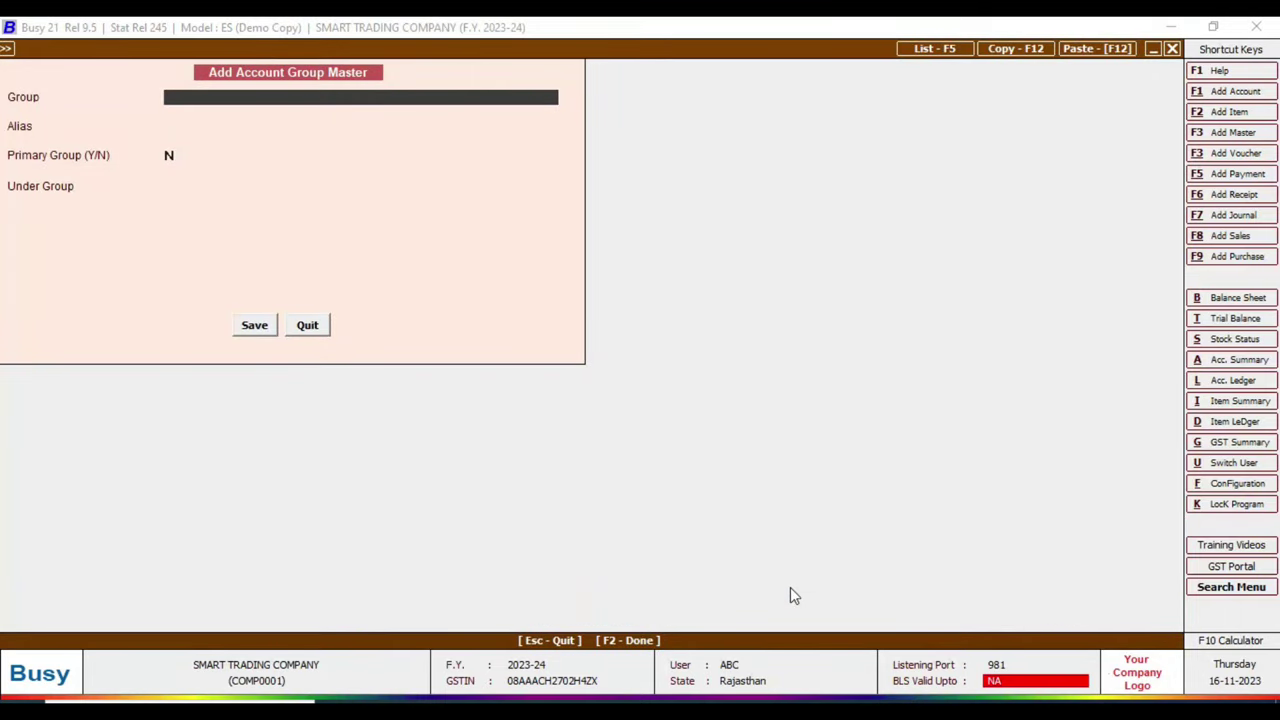
Step: Save account group RAISINGHNAGAR DEBTORS with Sundry Debtors as its Under Group
text(RAISINGHNAGAR D)
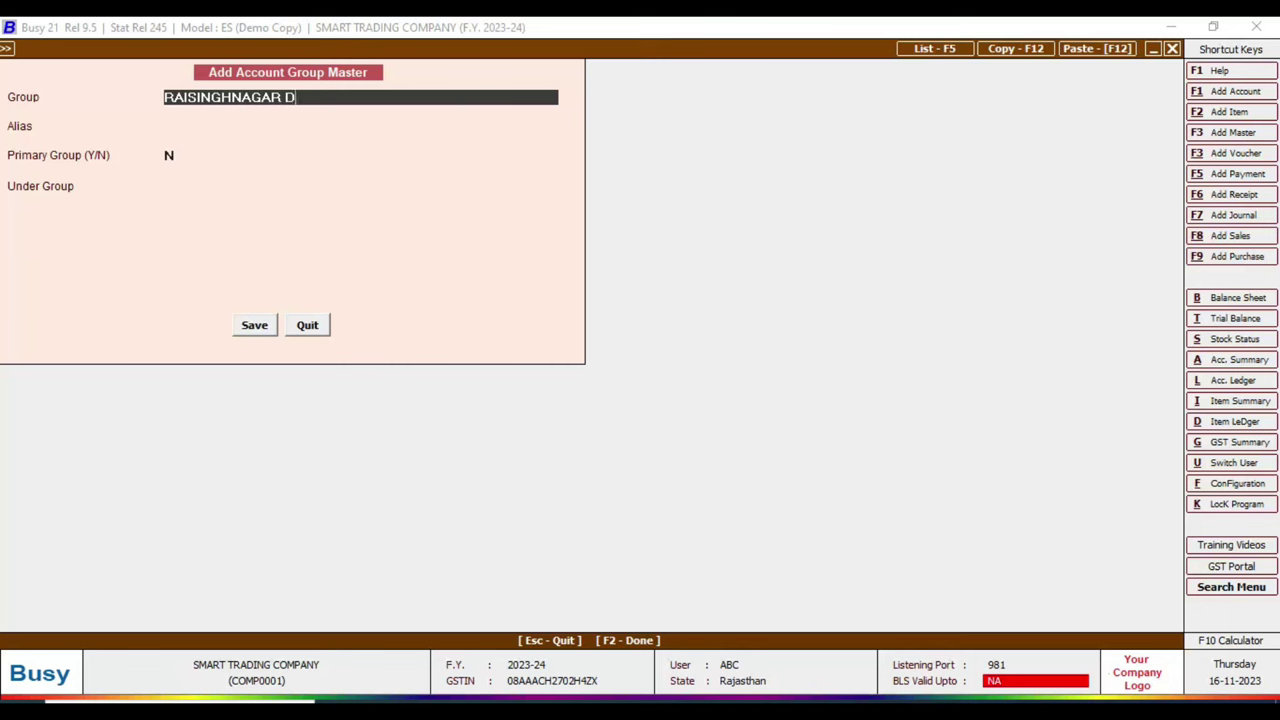
text(EBTORS)
key(Return)
key(Return)
key(Return)
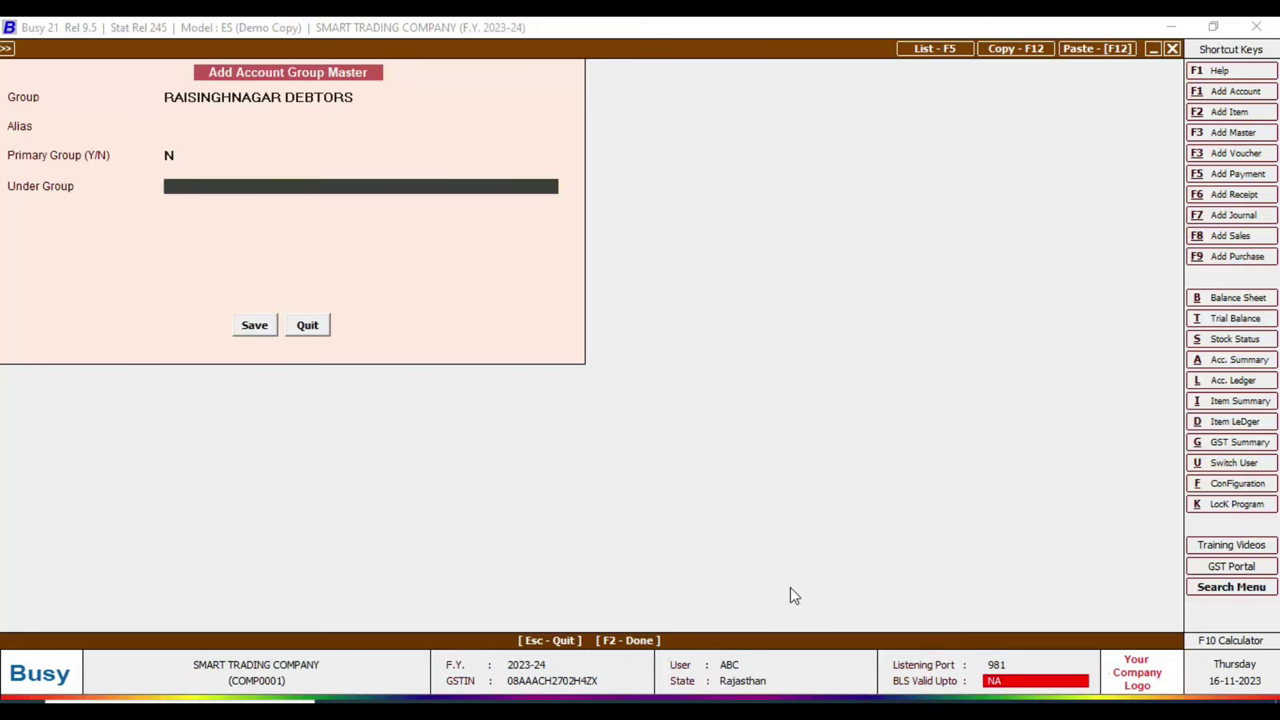
text(SUN)
key(Down)
key(Return)
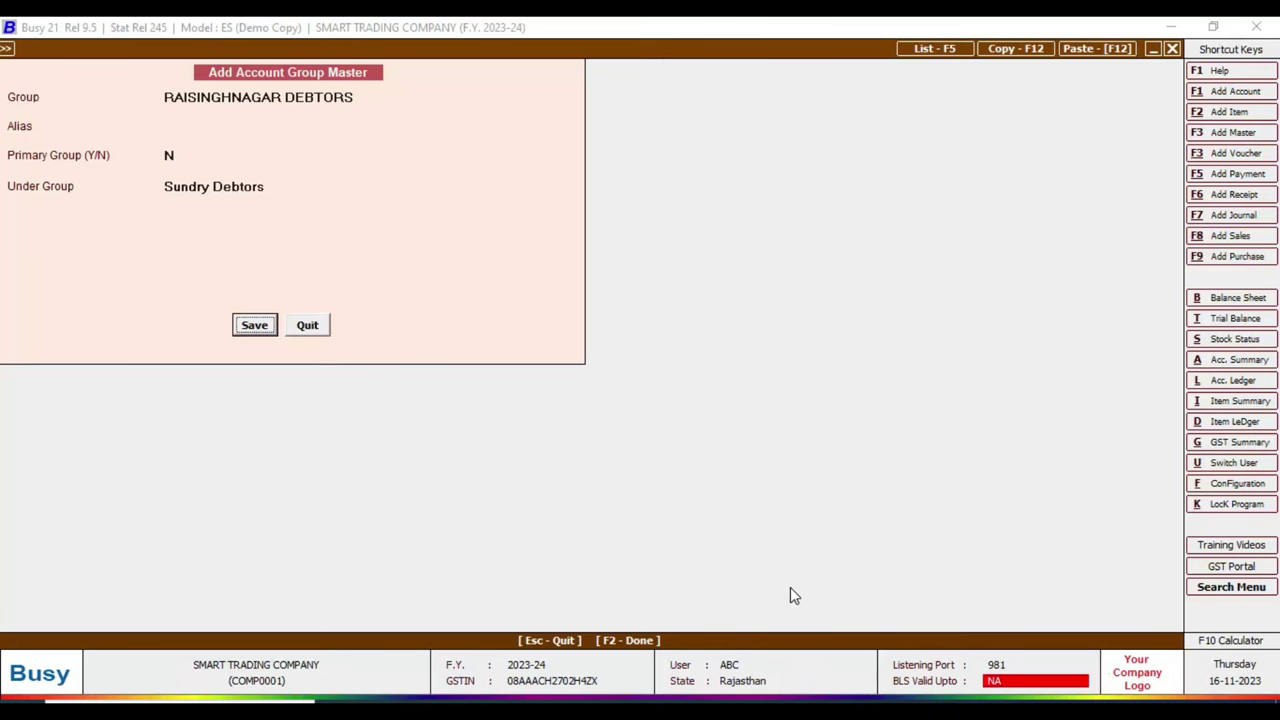
key(Return)
key(Escape)
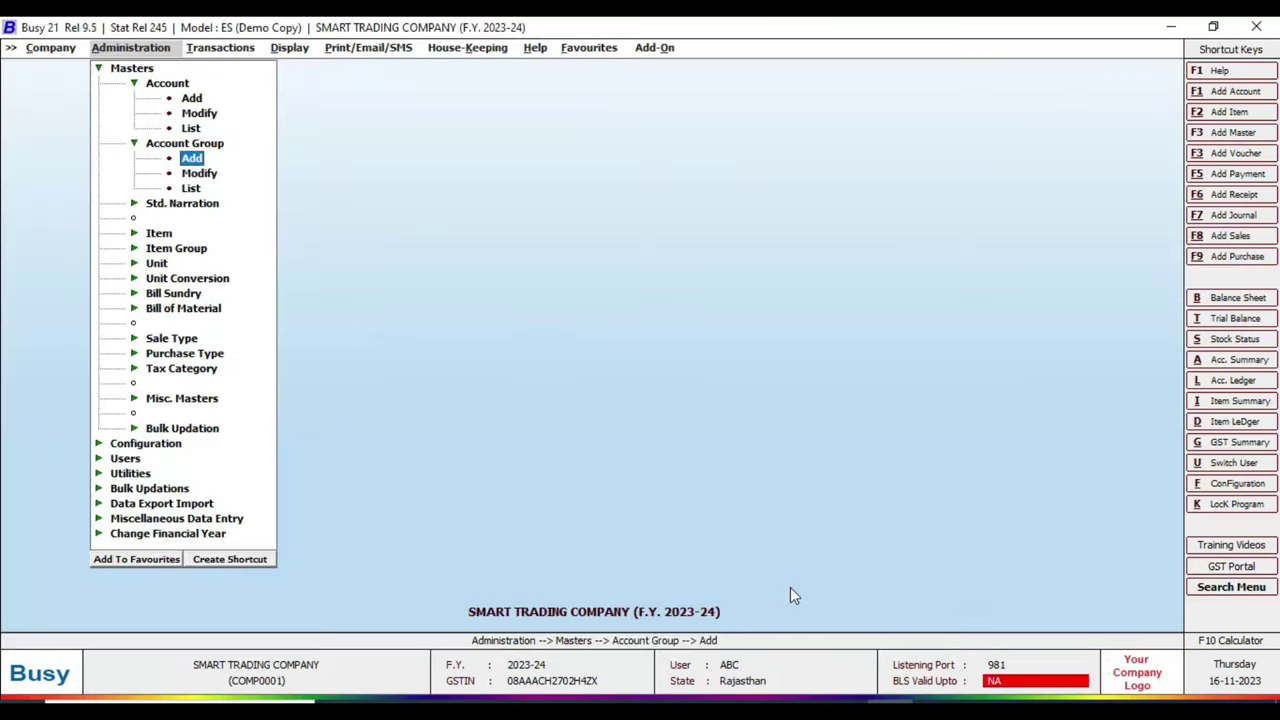
key(Up)
key(Up)
key(Up)
key(Up)
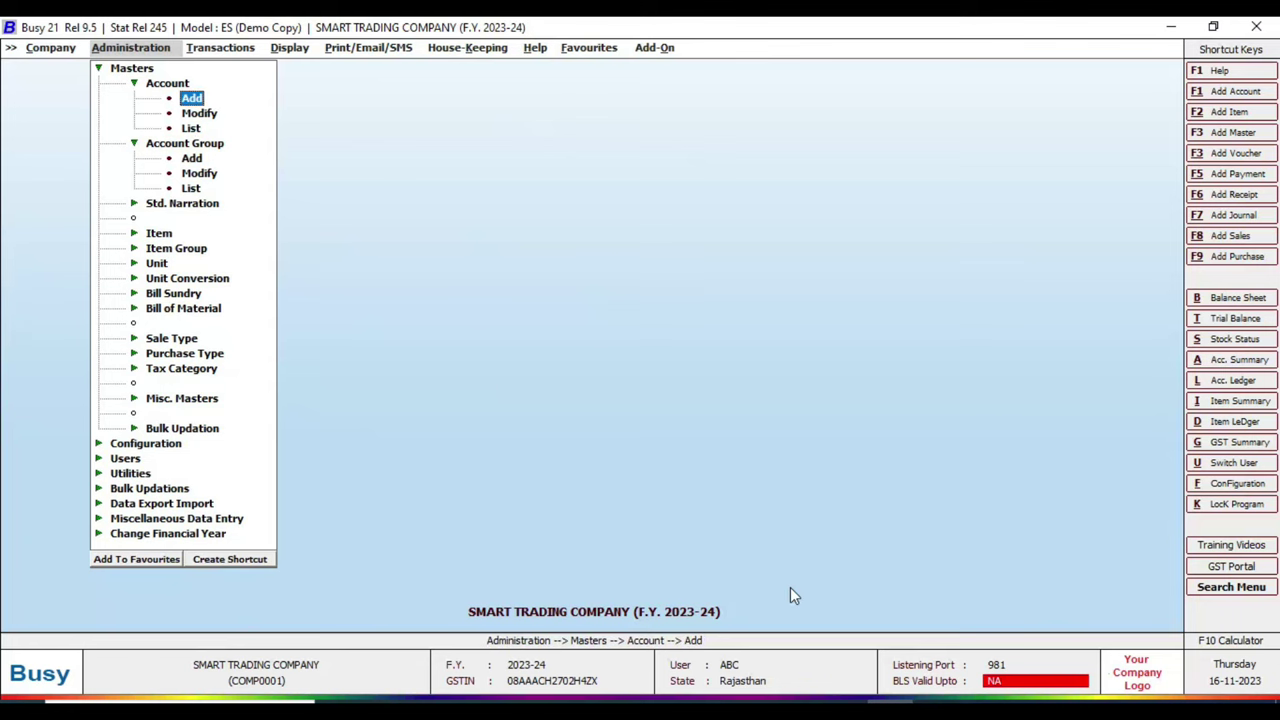
Step: Add a new account named after the first customer from Excel, grouped under RAISINGHNAGAR DEBTORS
key(Return)
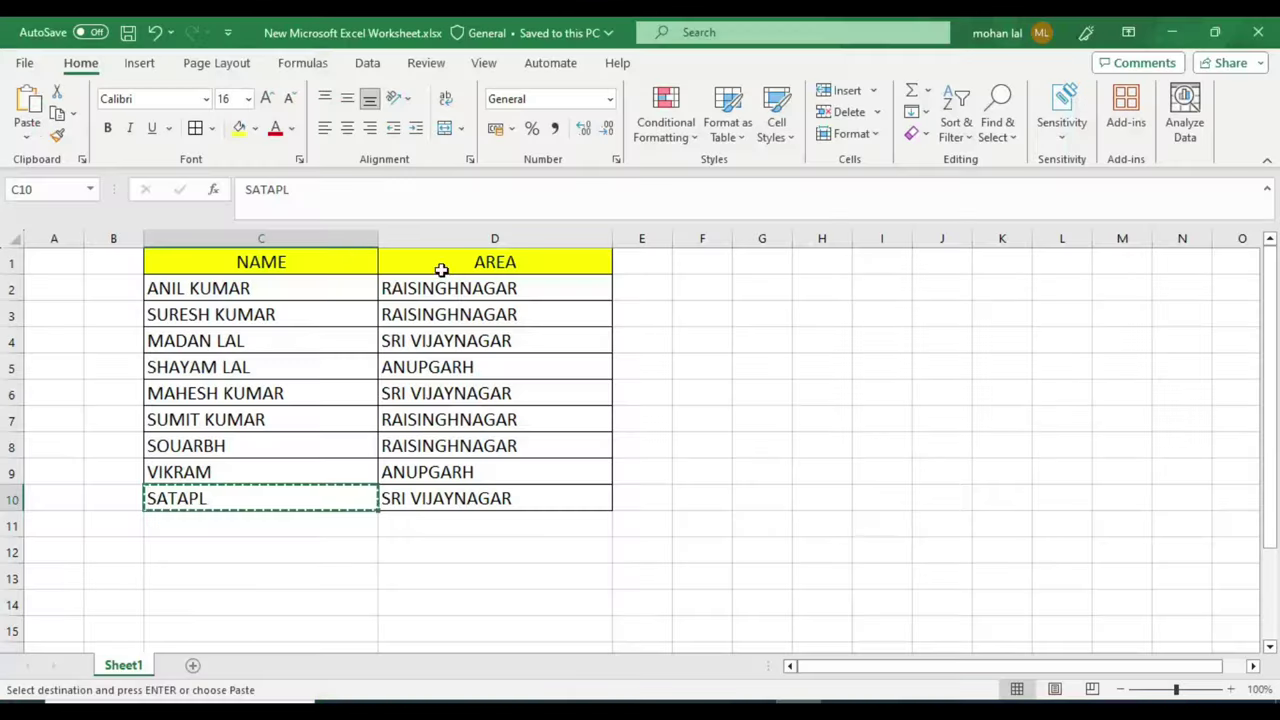
click(268, 290)
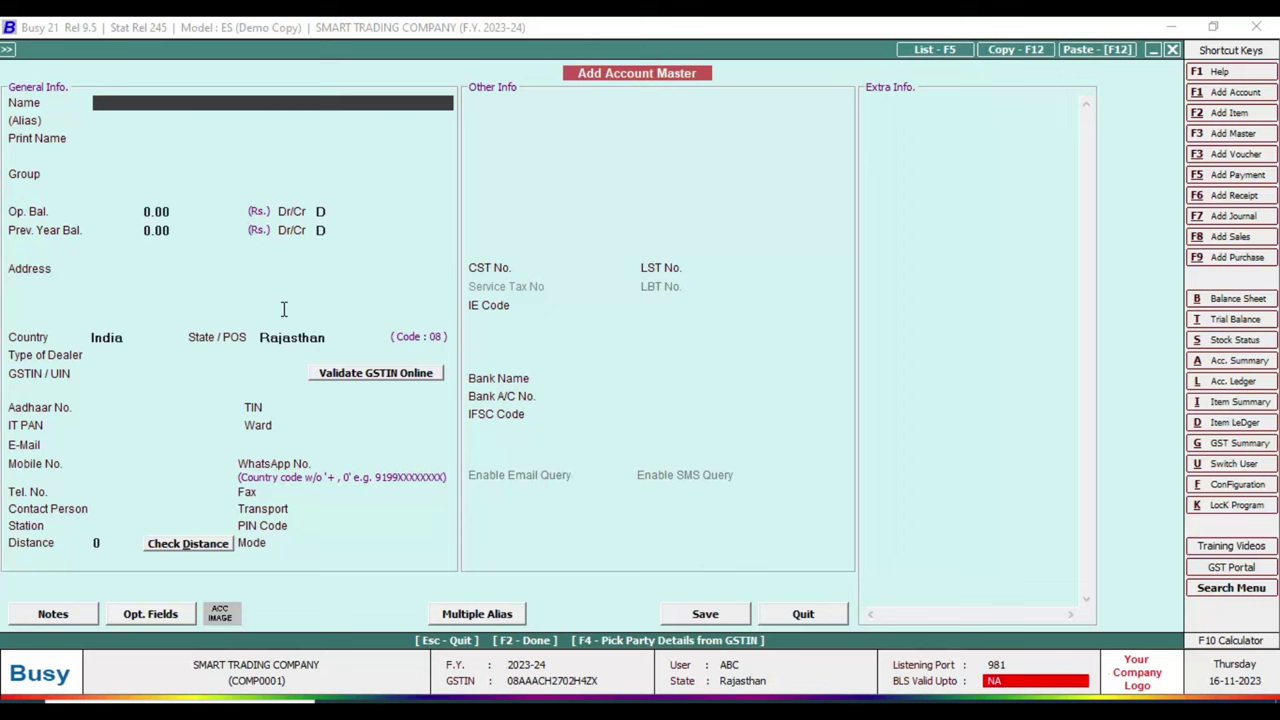
key(Return)
key(Return)
key(Return)
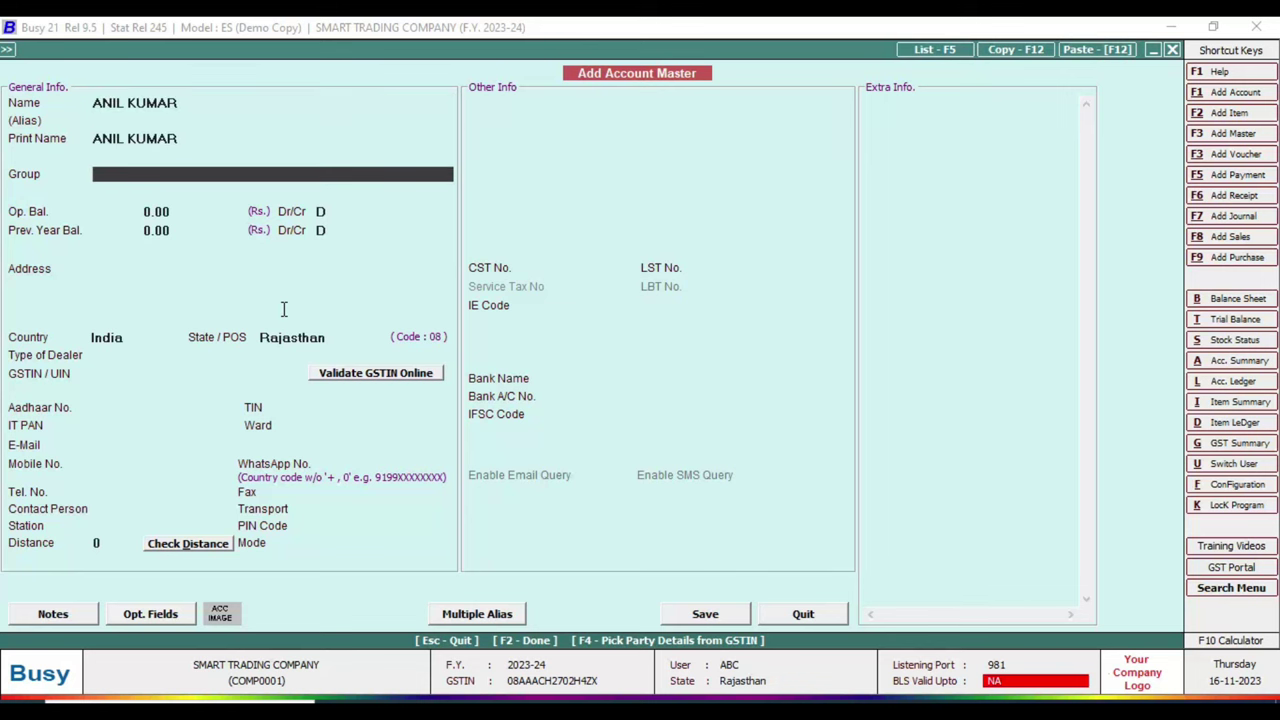
text(RAIS)
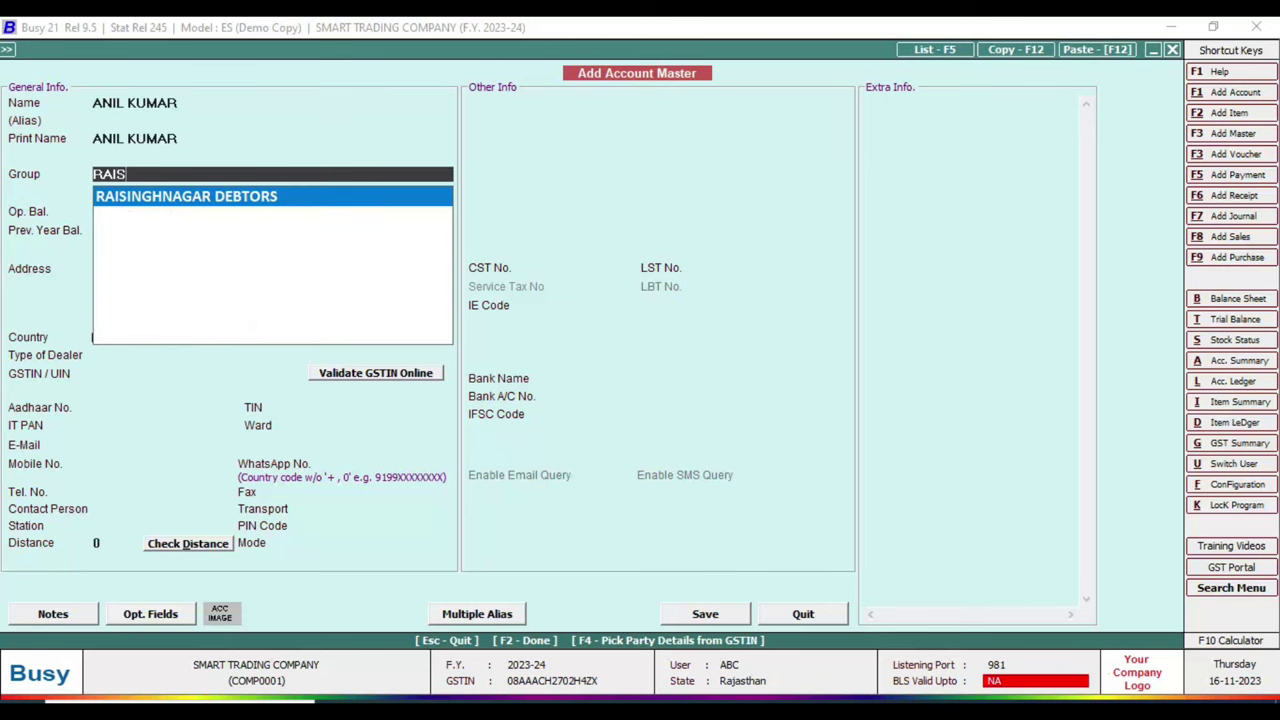
key(Return)
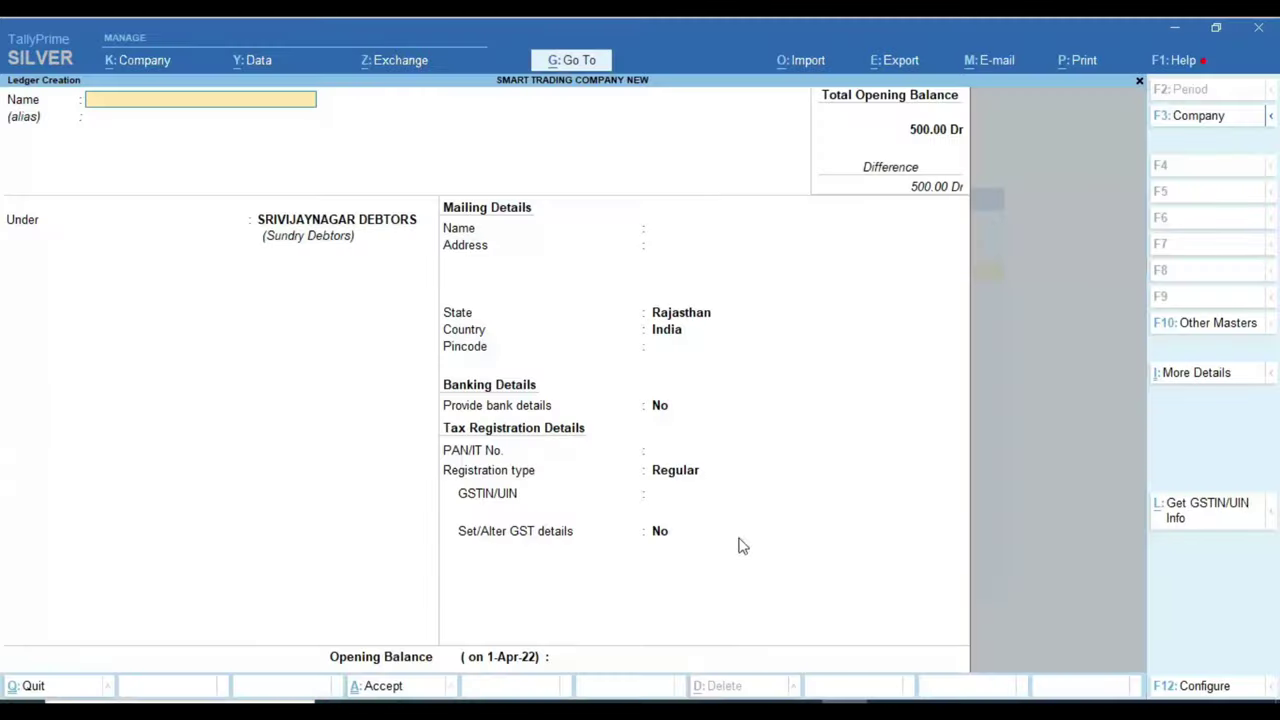
Step: Start a new sales voucher (F8) dated 1-11 and reach the party account field
key(Escape)
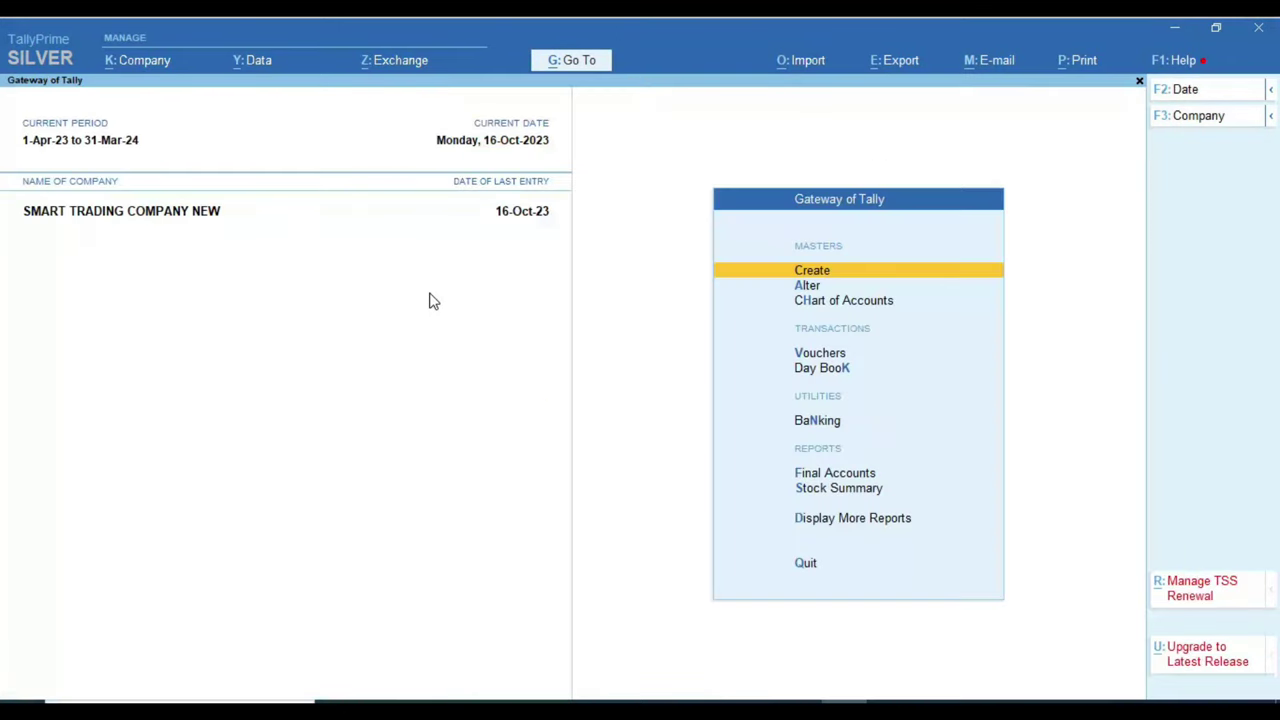
key(v)
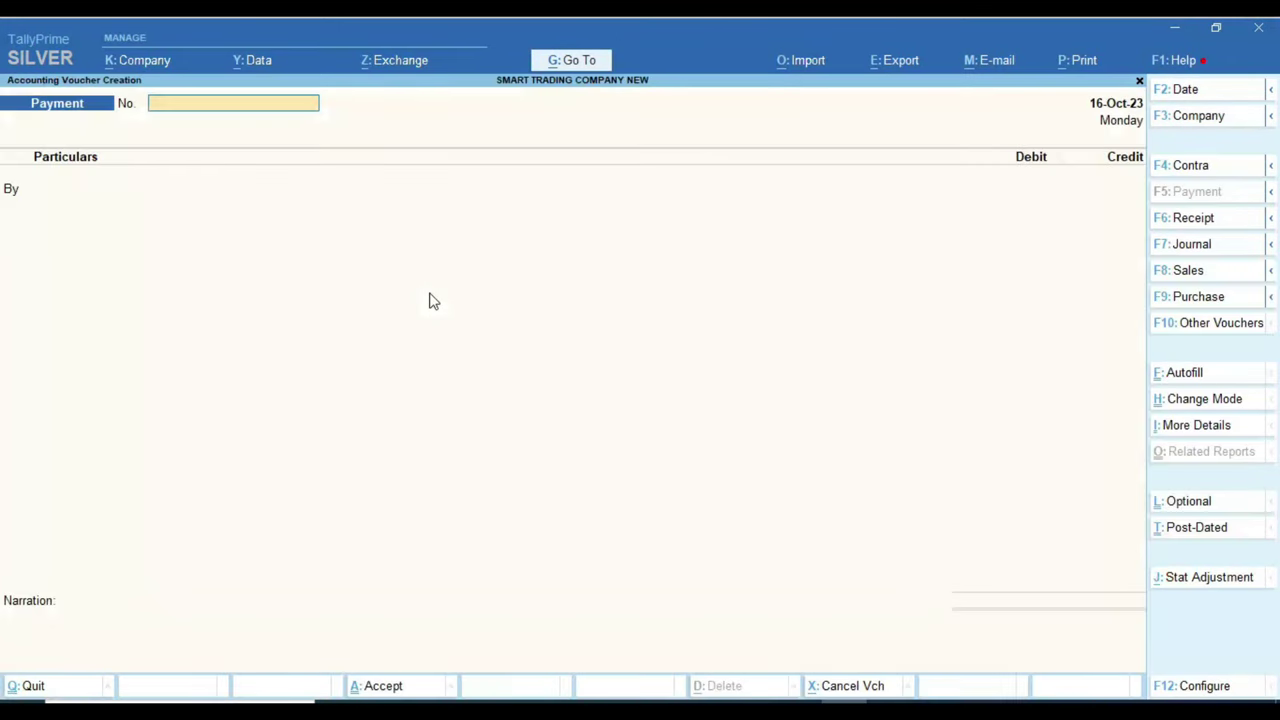
key(F8)
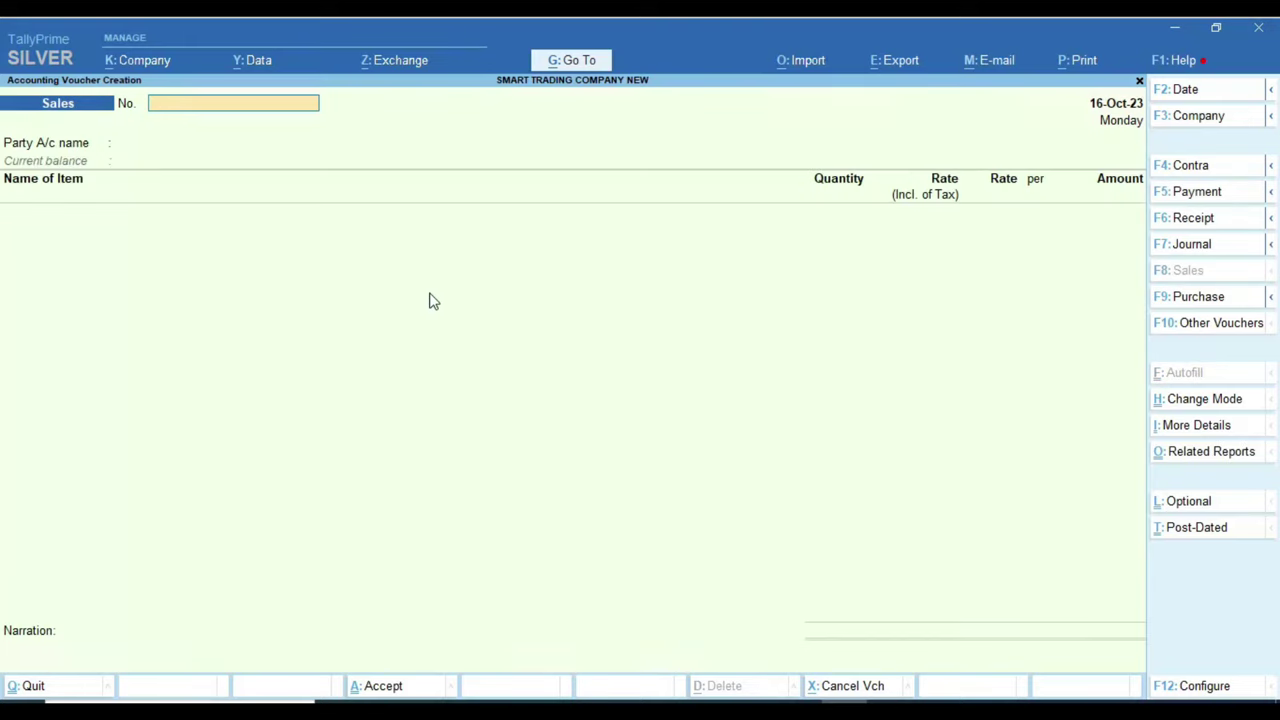
key(F2)
text(1-11)
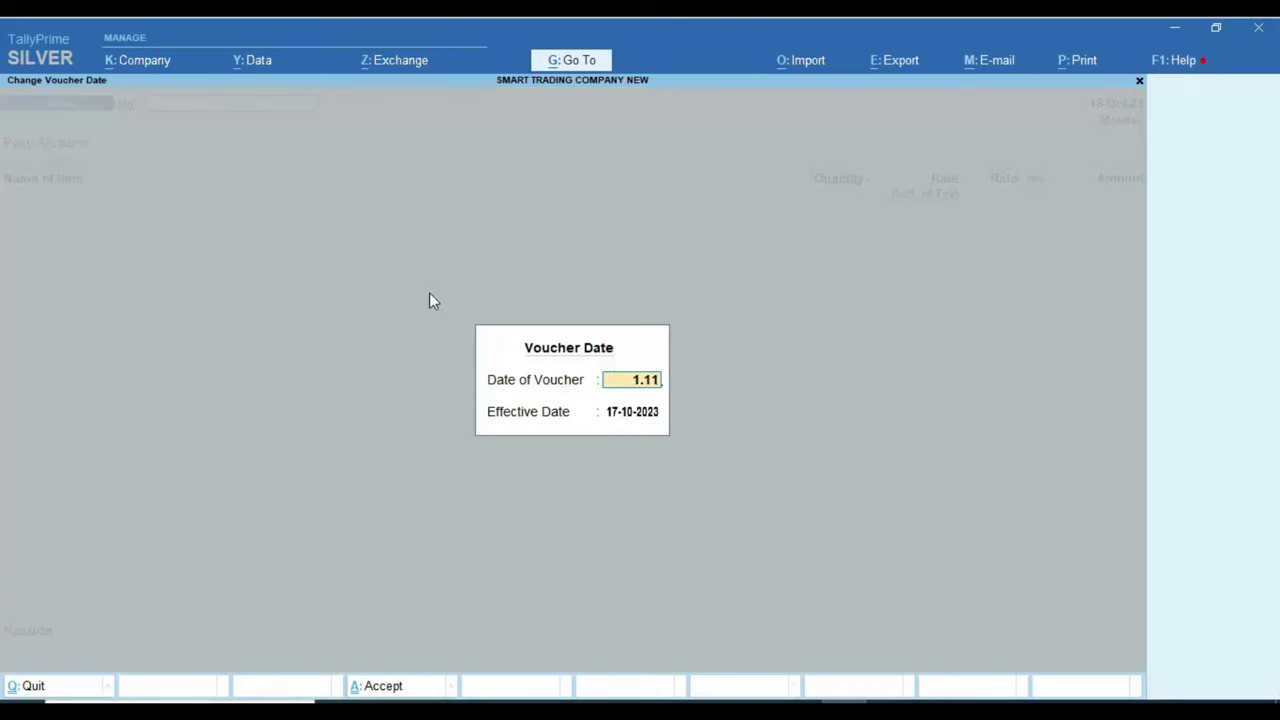
key(Return)
key(Return)
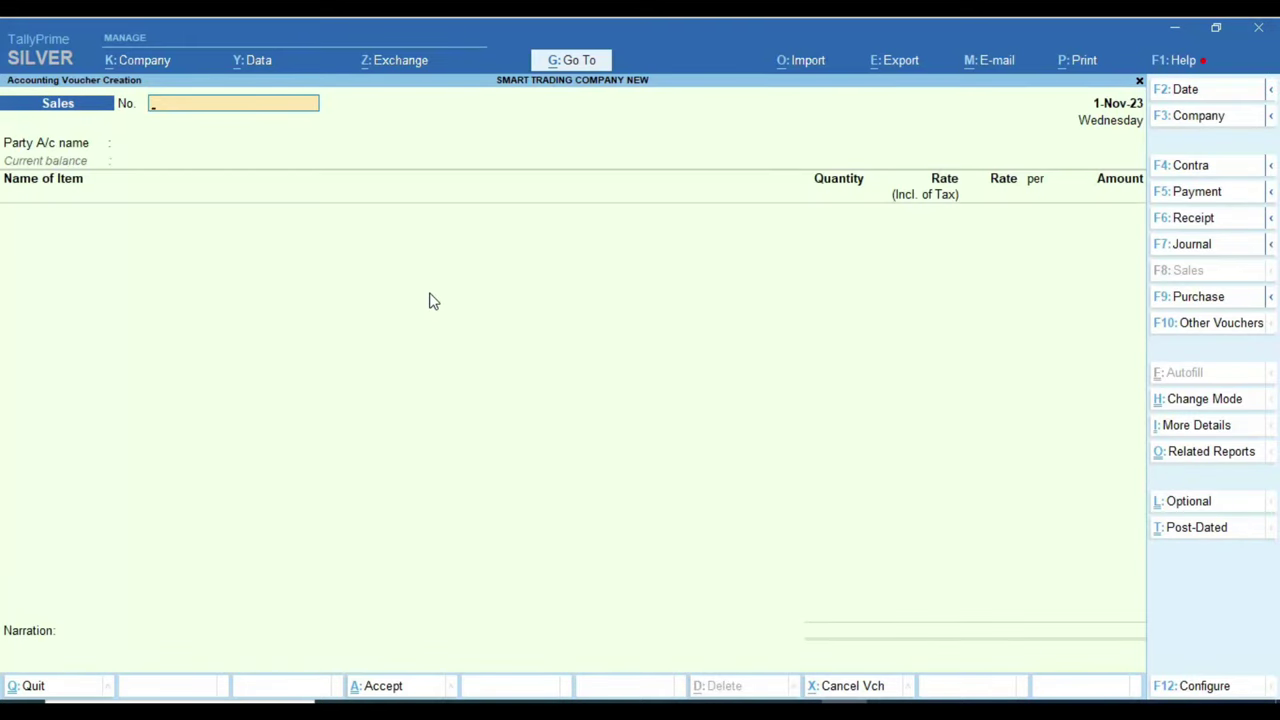
key(Return)
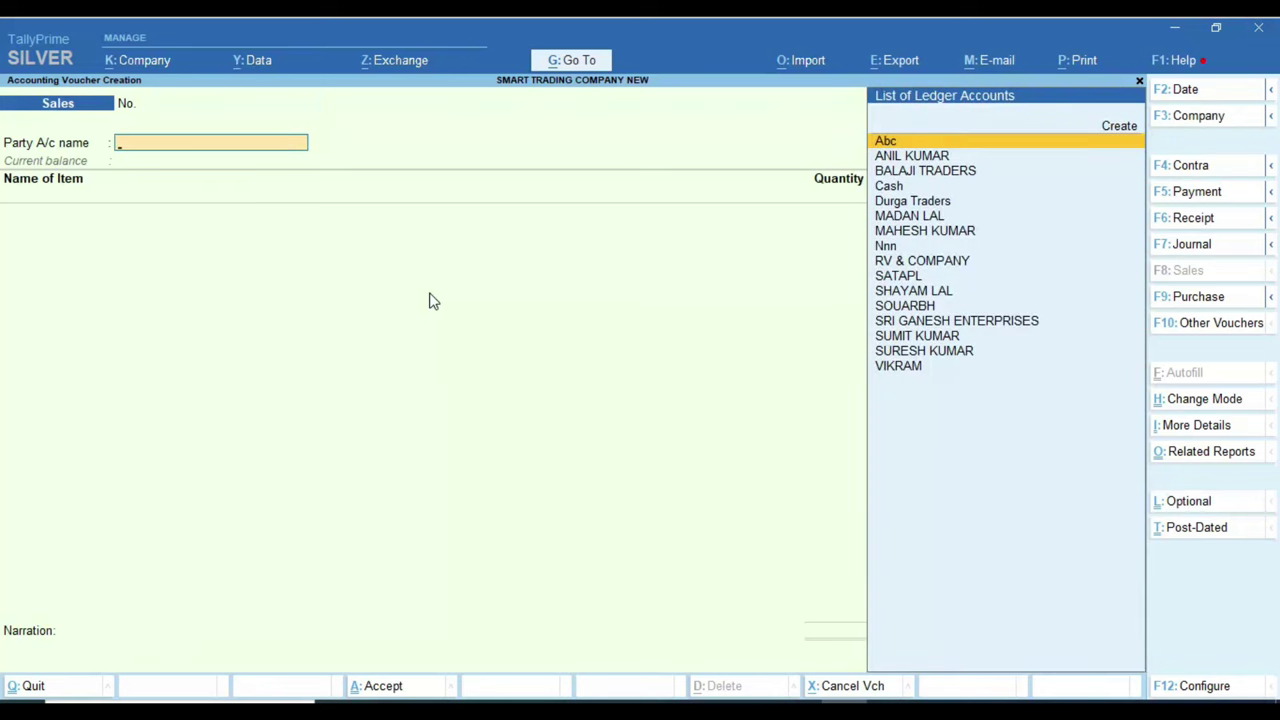
key(BackSpace)
key(Return)
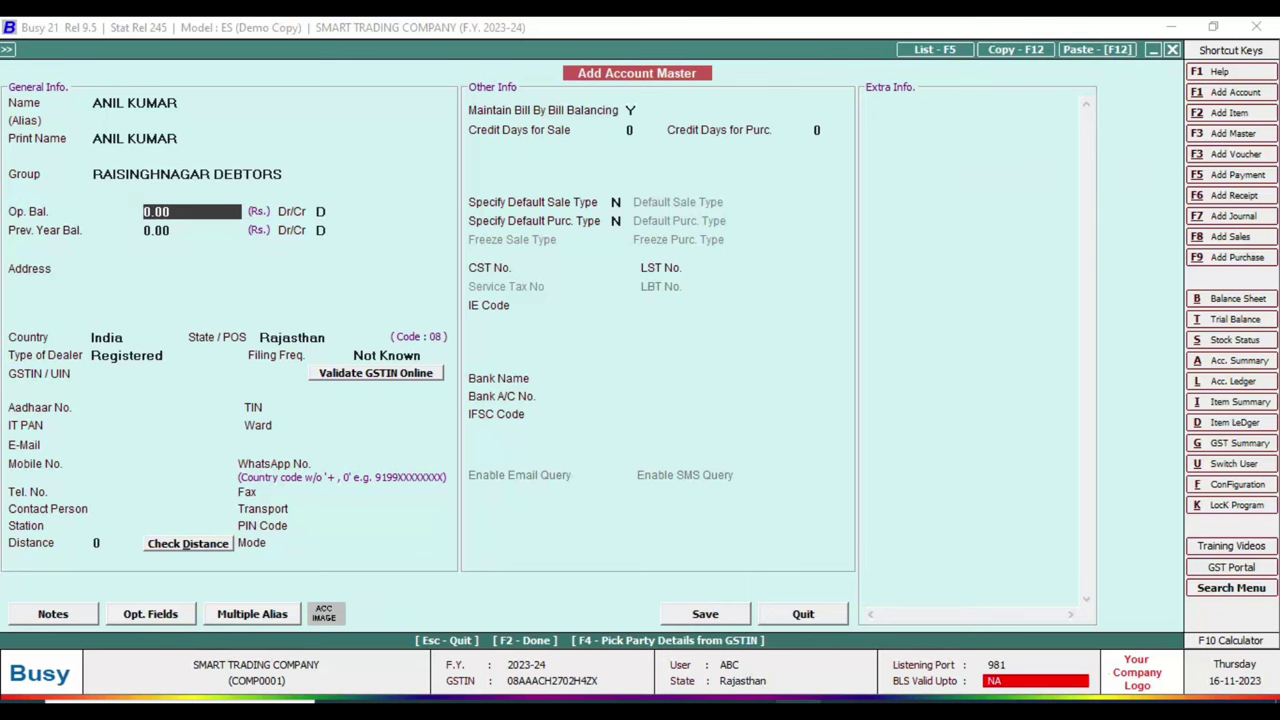
Step: Copy the first customer's name from the Excel customer list for the voucher's party
key(alt+Tab)
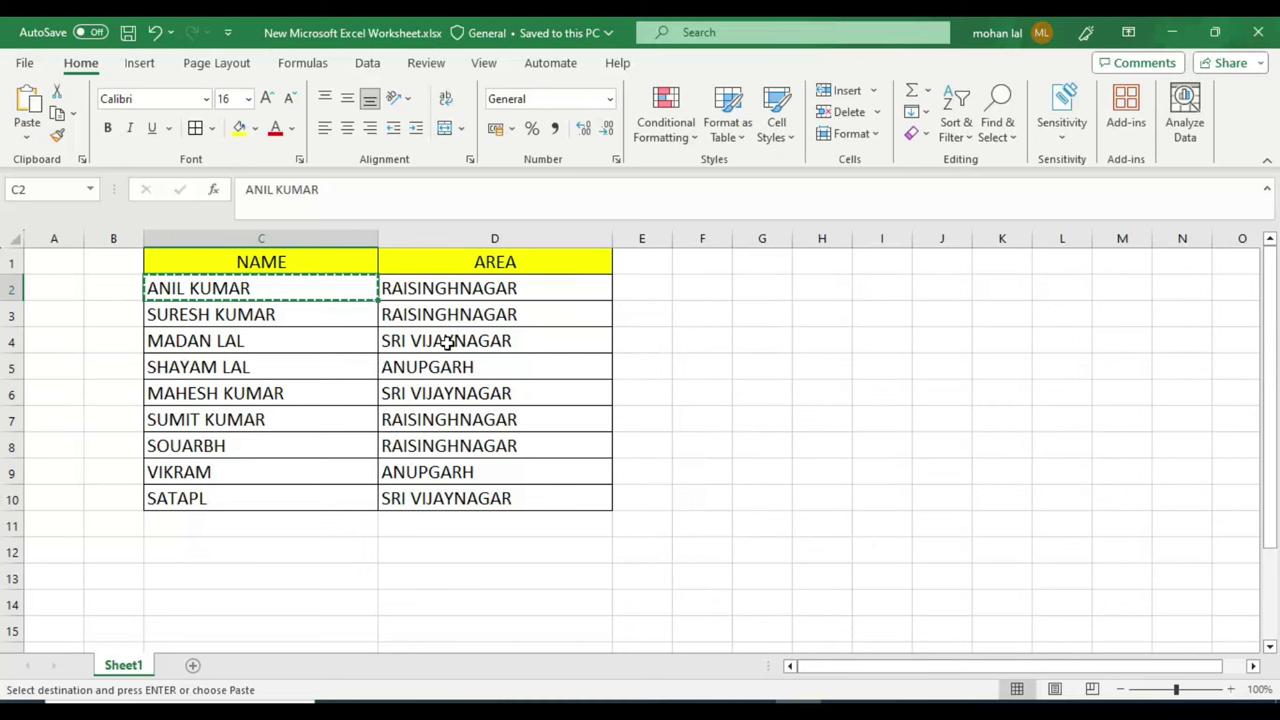
key(Escape)
key(Left)
key(Right)
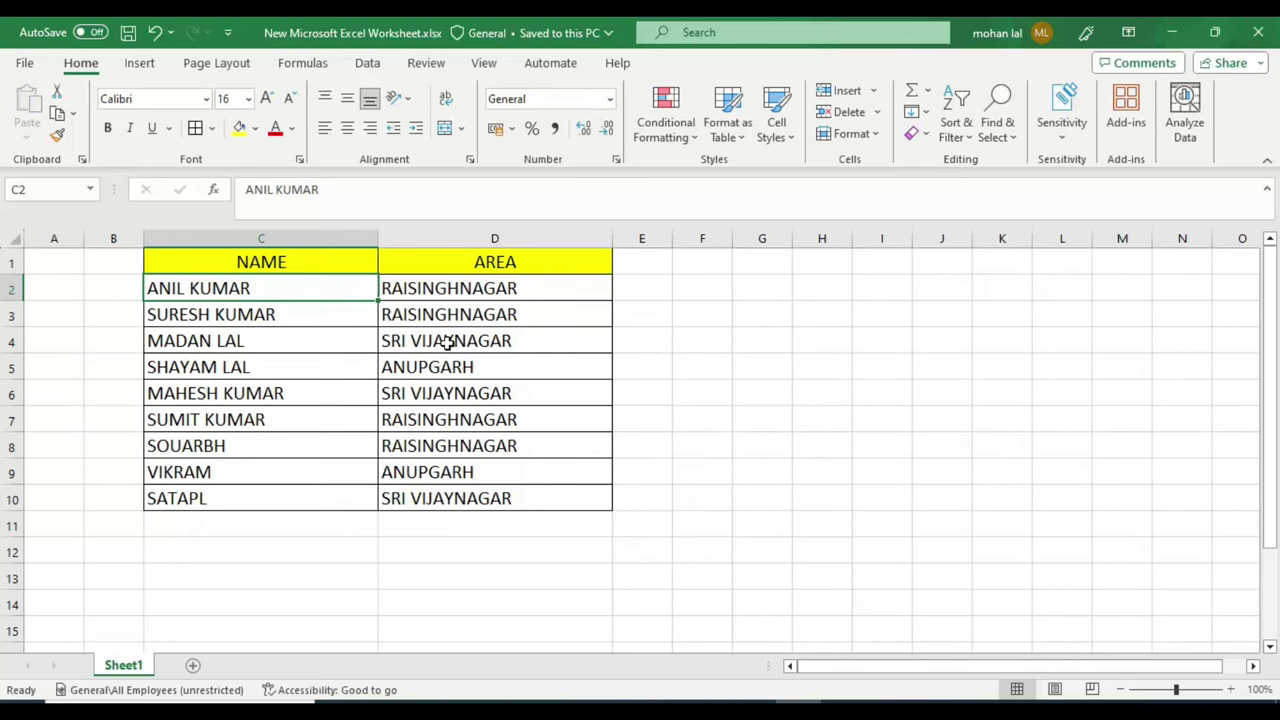
key(ctrl+c)
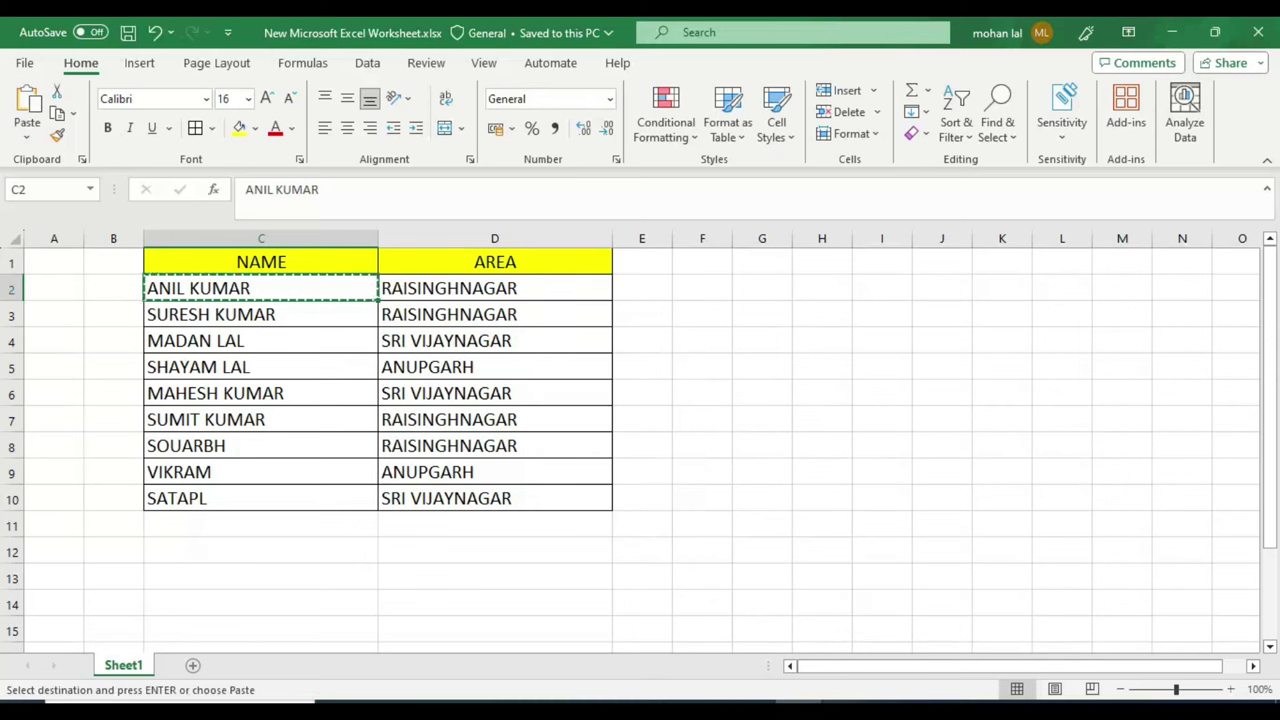
key(alt+Tab)
Step: Select the first customer as the party and accept the party details
text(A)
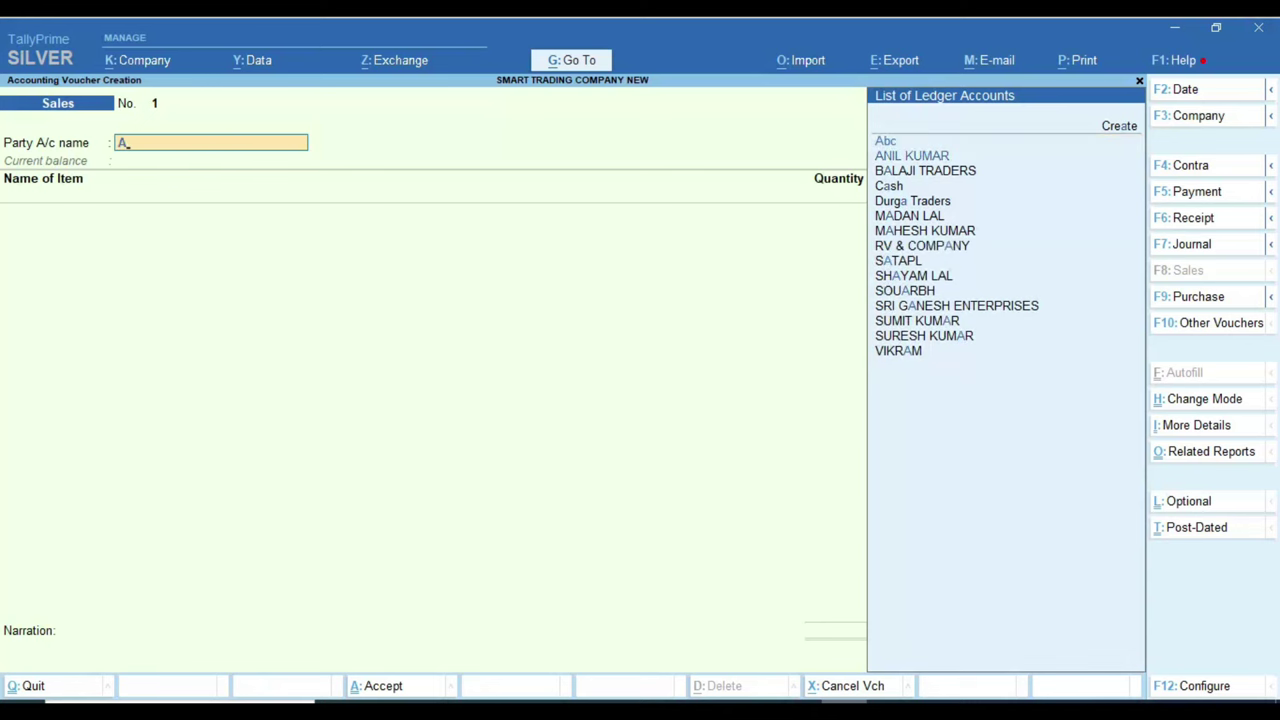
key(Down)
key(Return)
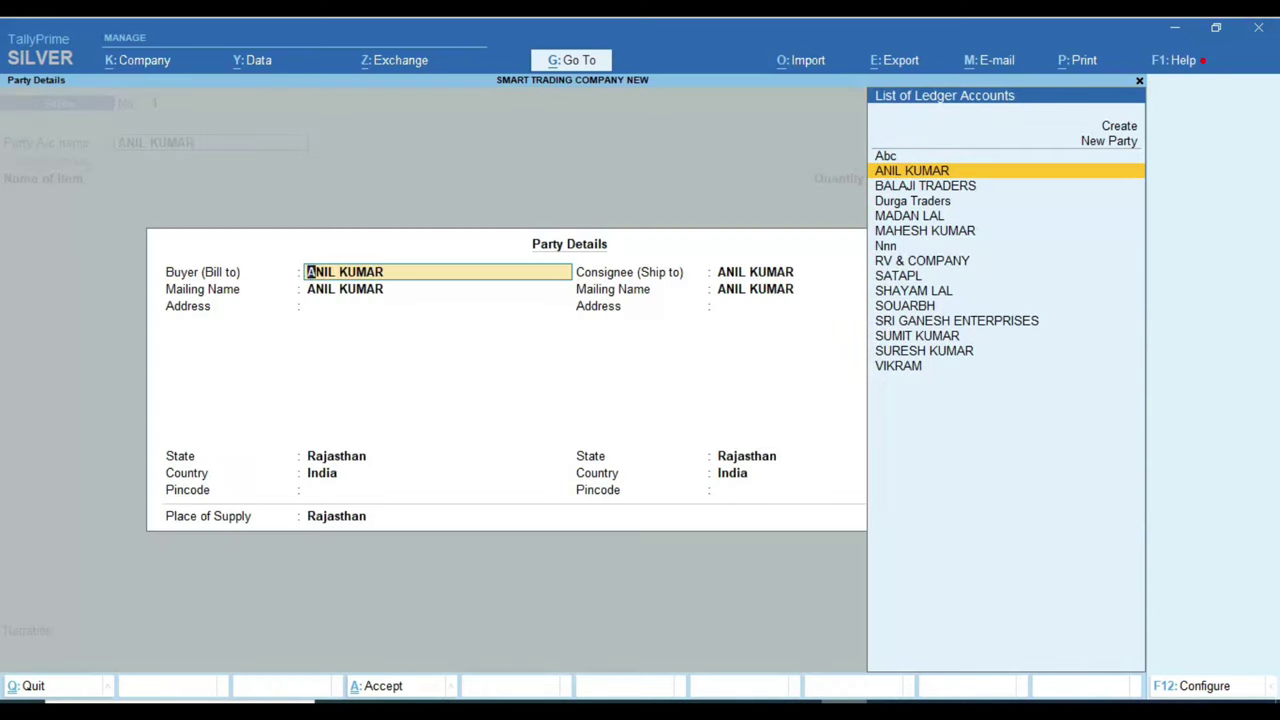
key(Return)
key(ctrl+a)
Step: Bill 1 PCS of AMUL BUTTER 250 GM at a tax-inclusive rate of 400
text(A)
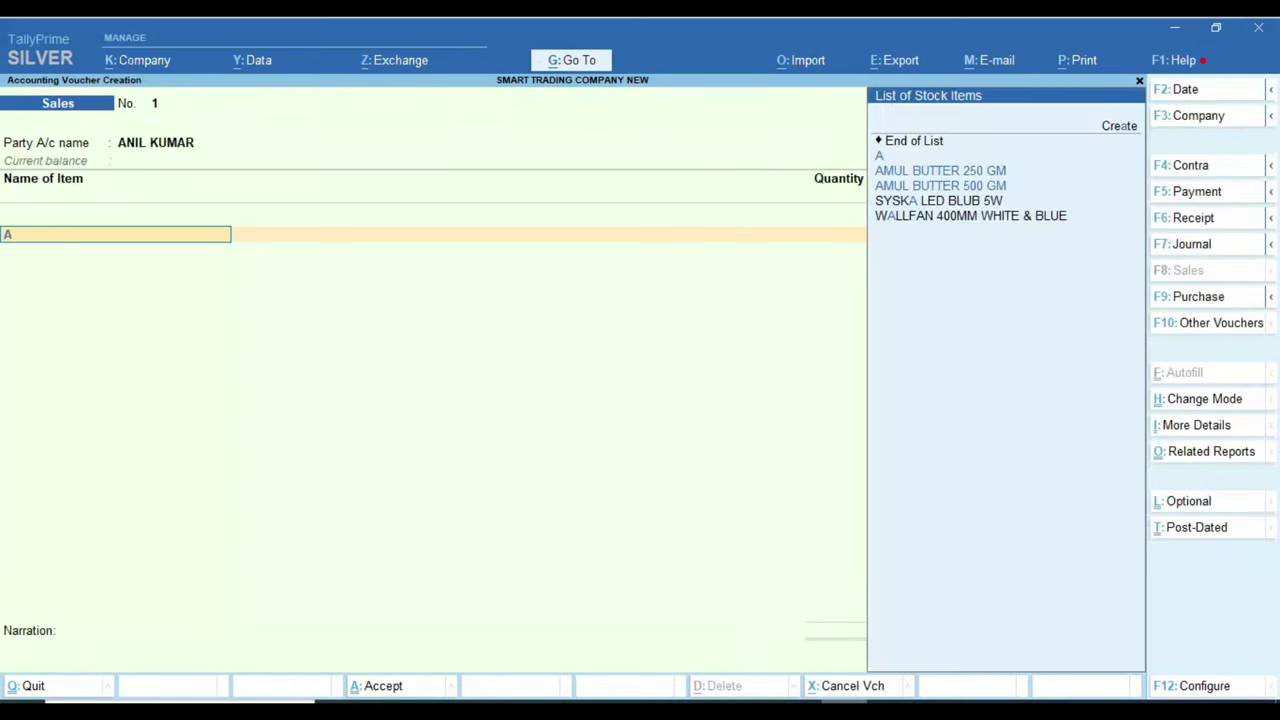
key(Down)
key(Down)
key(Return)
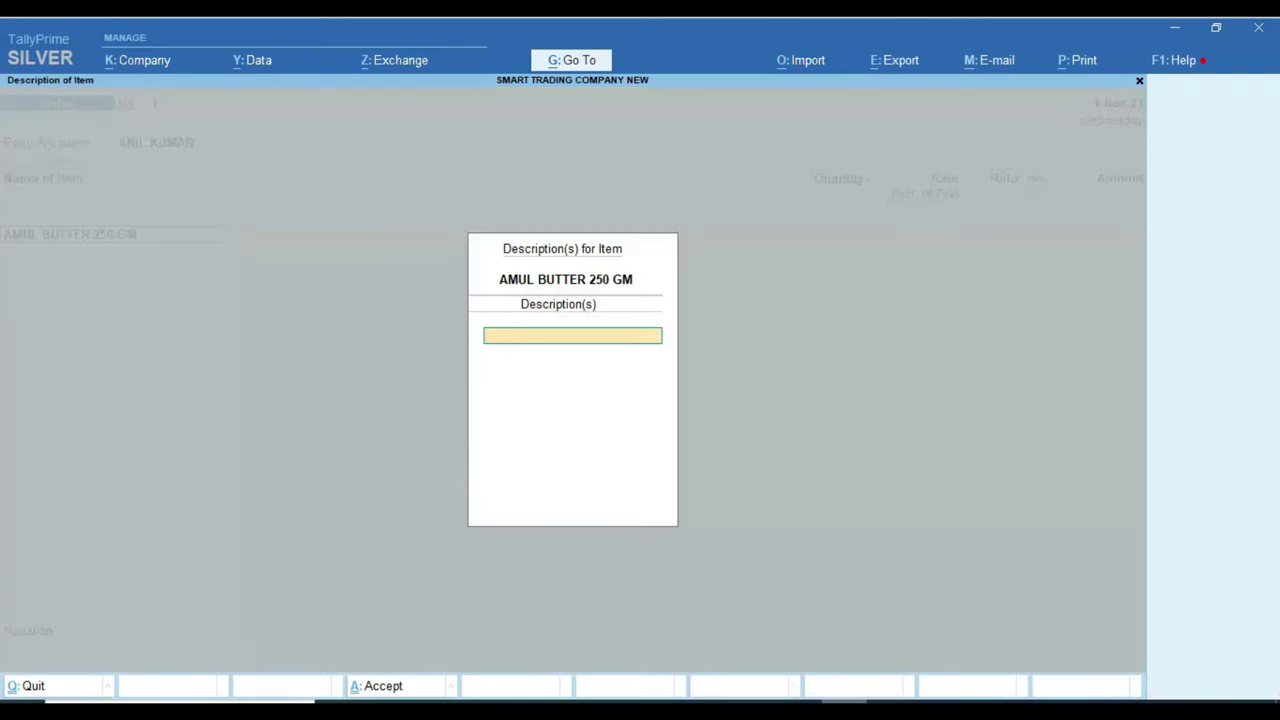
key(Return)
text(1)
key(Return)
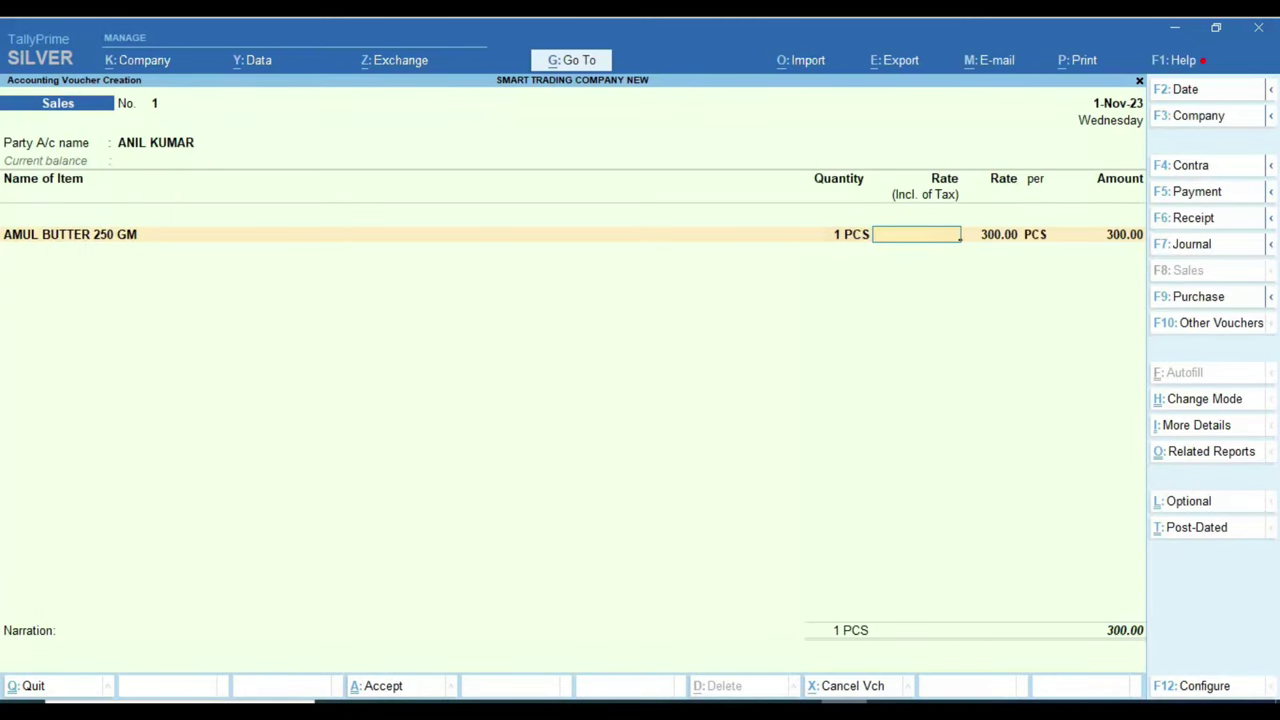
text(400)
key(Return)
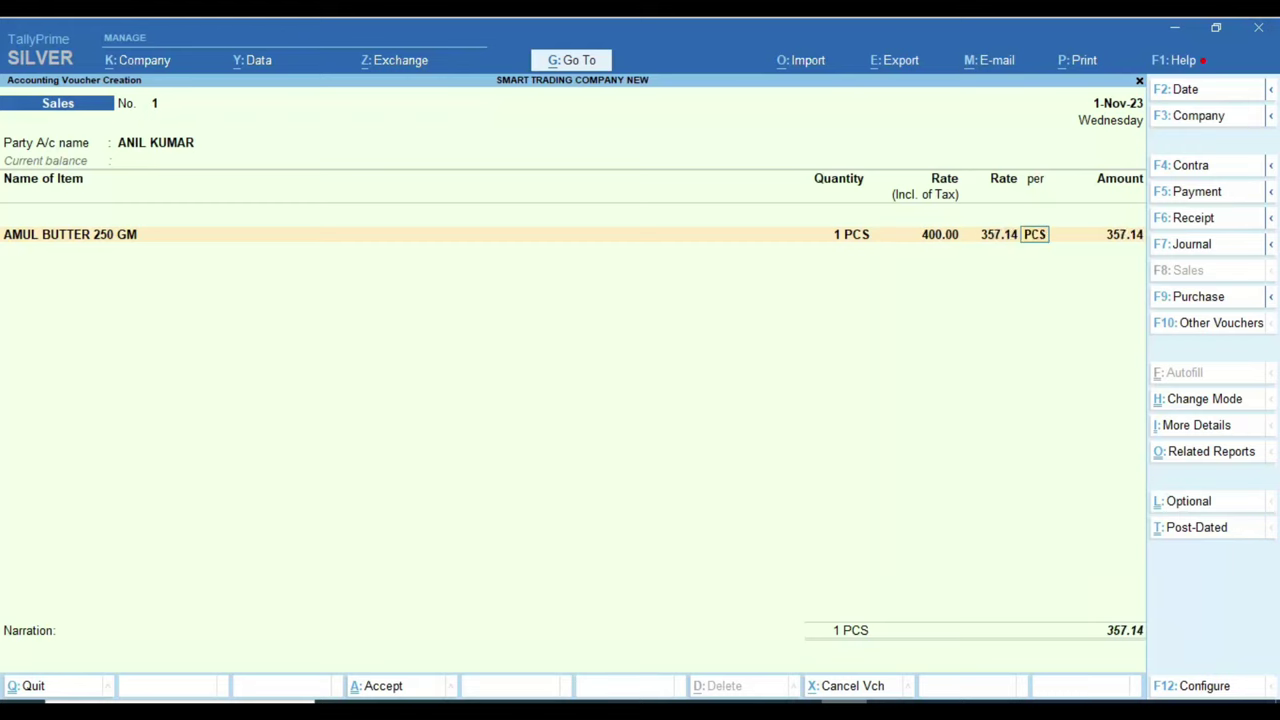
key(Return)
key(Return)
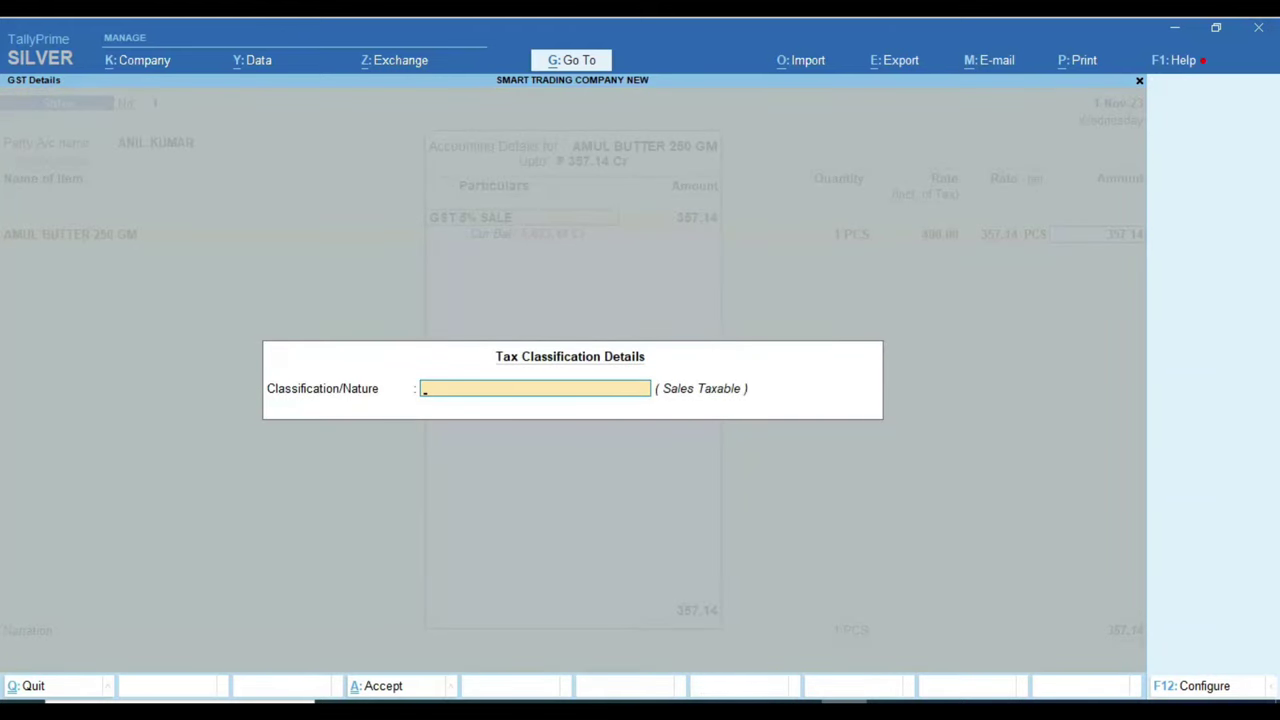
key(Return)
Step: Add CGST TAX and SGST TAX ledgers at 21.43 each and accept the voucher
key(Return)
text(CG)
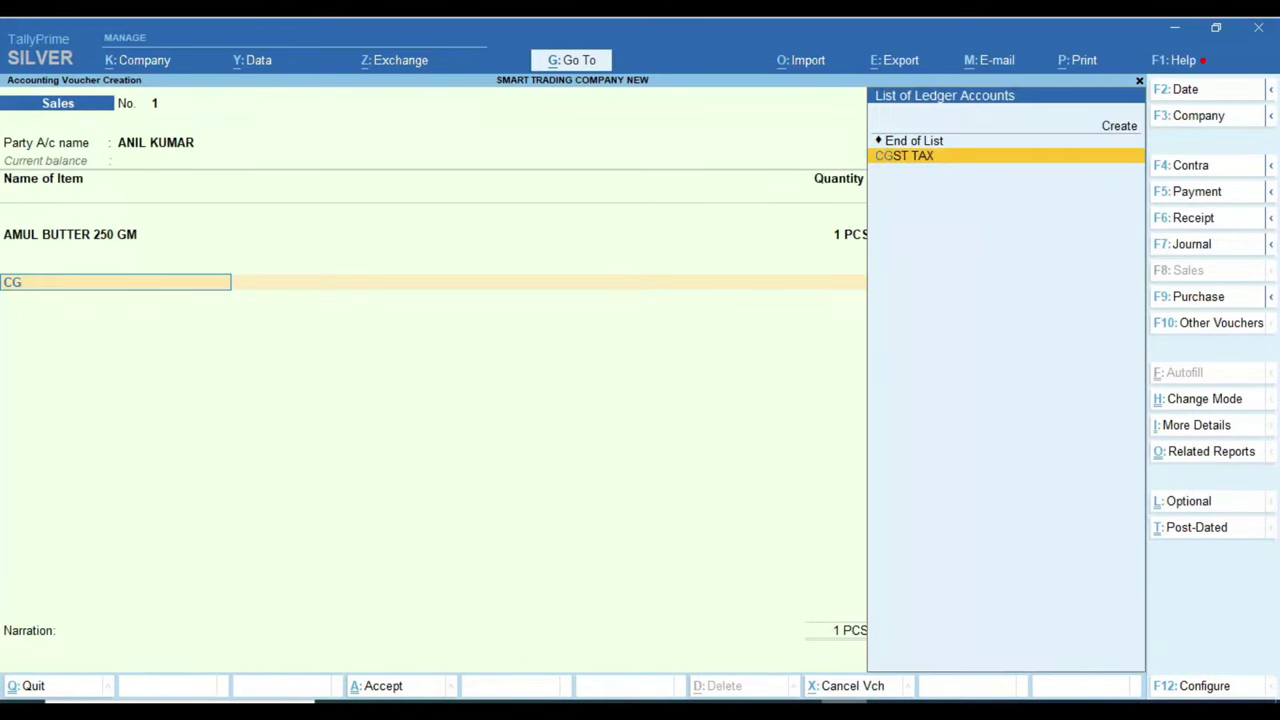
key(Return)
key(Return)
text(S)
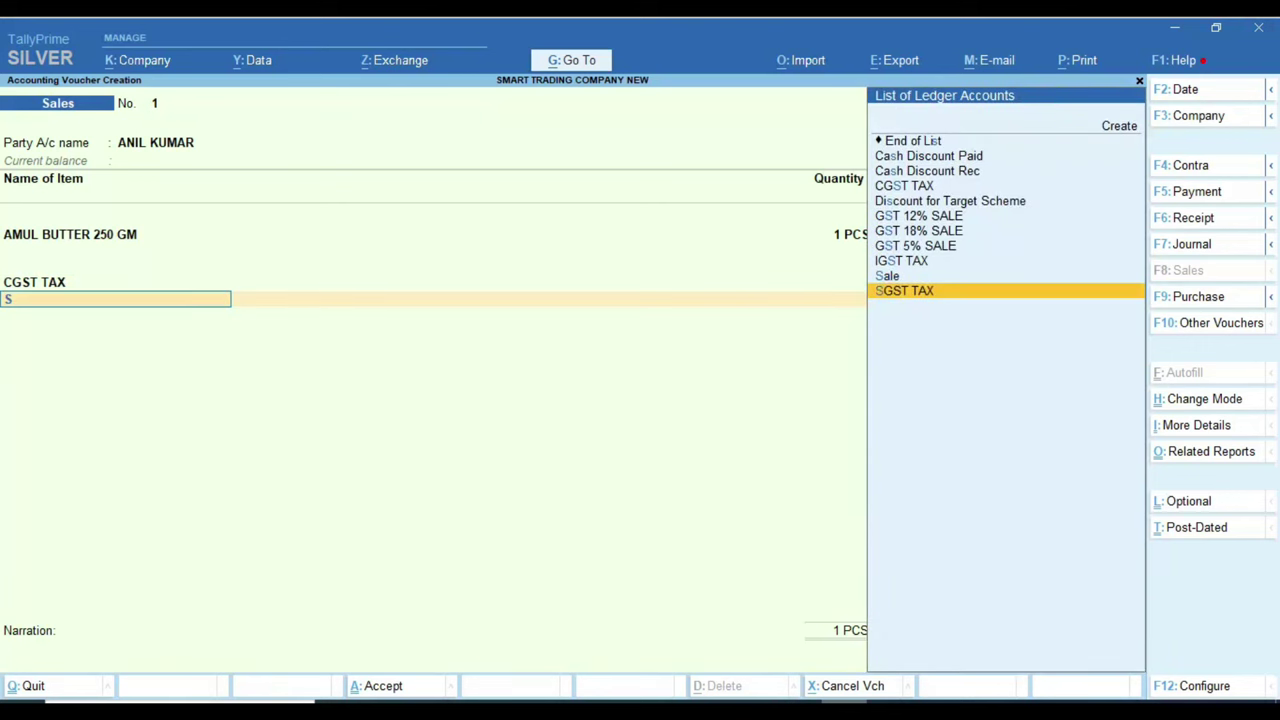
text(G)
key(Return)
key(Return)
key(Return)
key(Return)
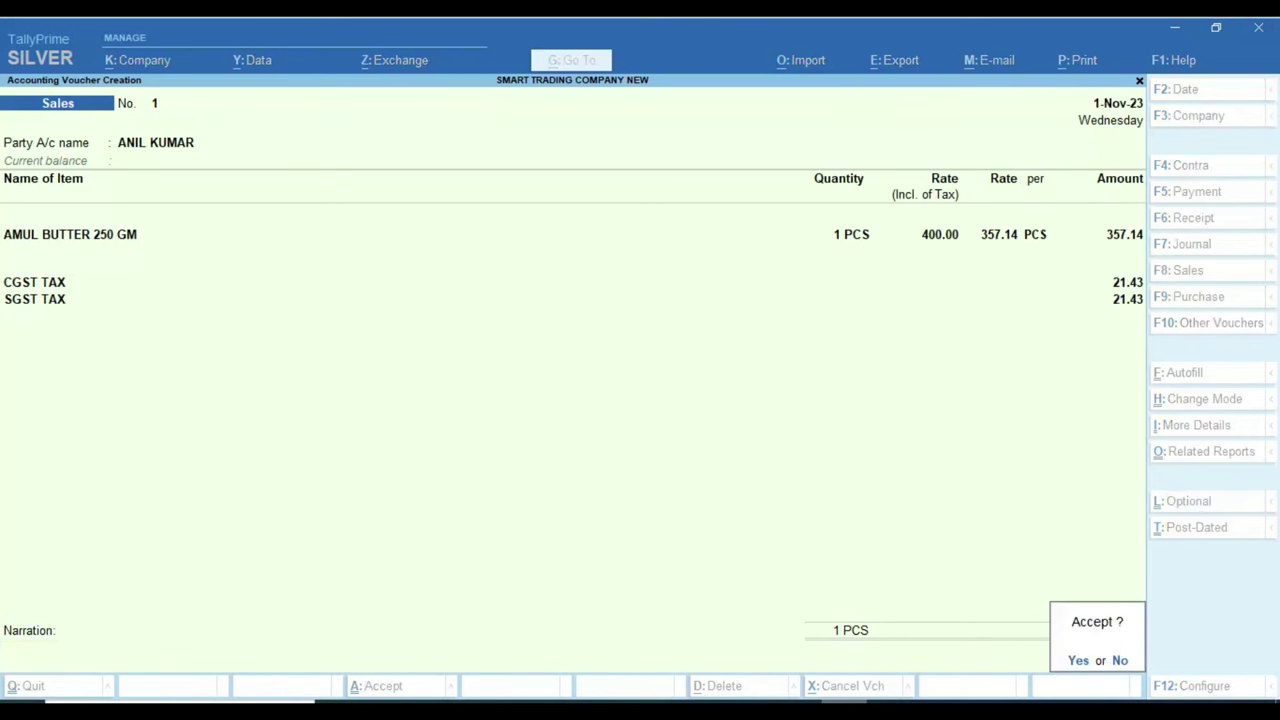
key(Return)
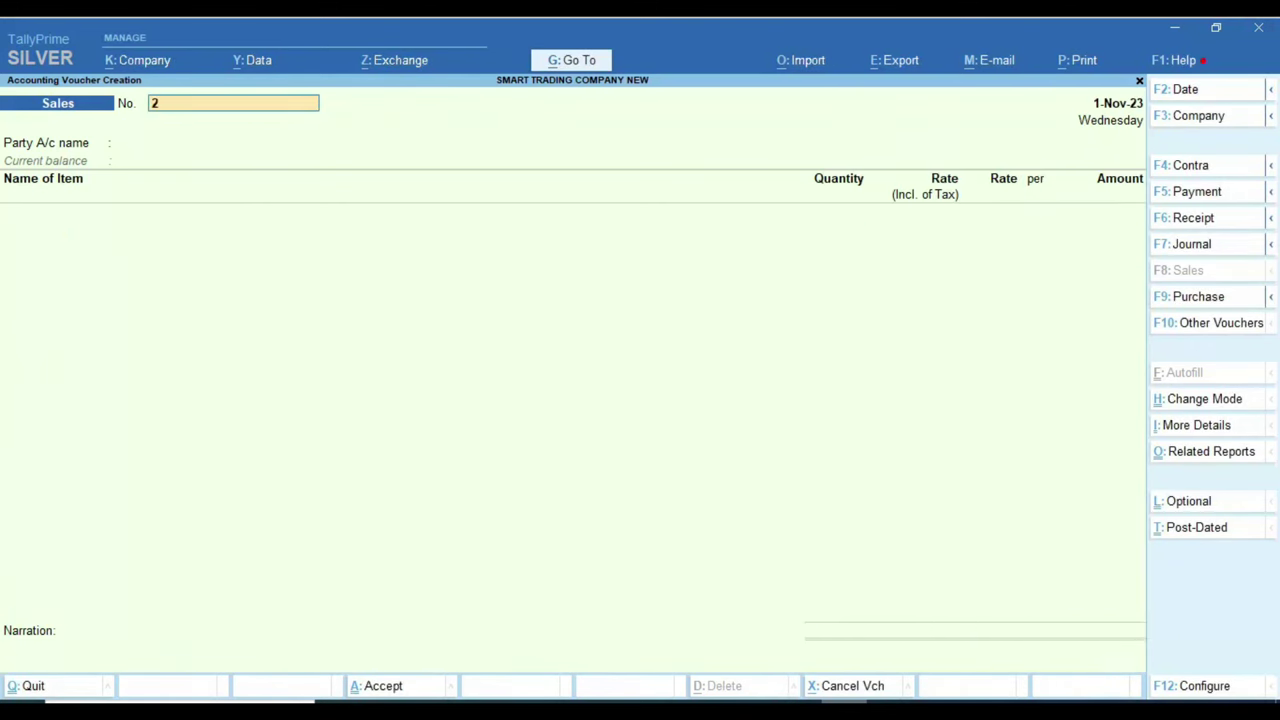
Step: Take the next customer from the Excel list as the voucher's party and accept details
key(alt+Tab)
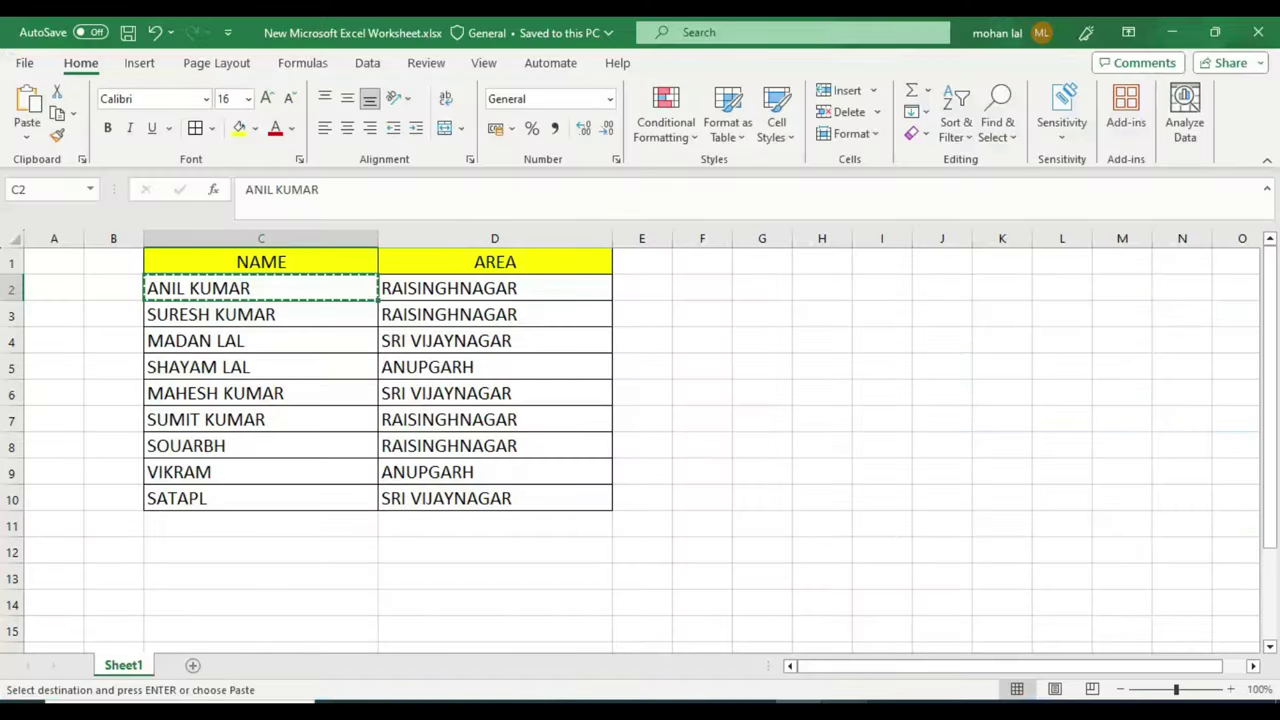
key(Down)
key(alt+Tab)
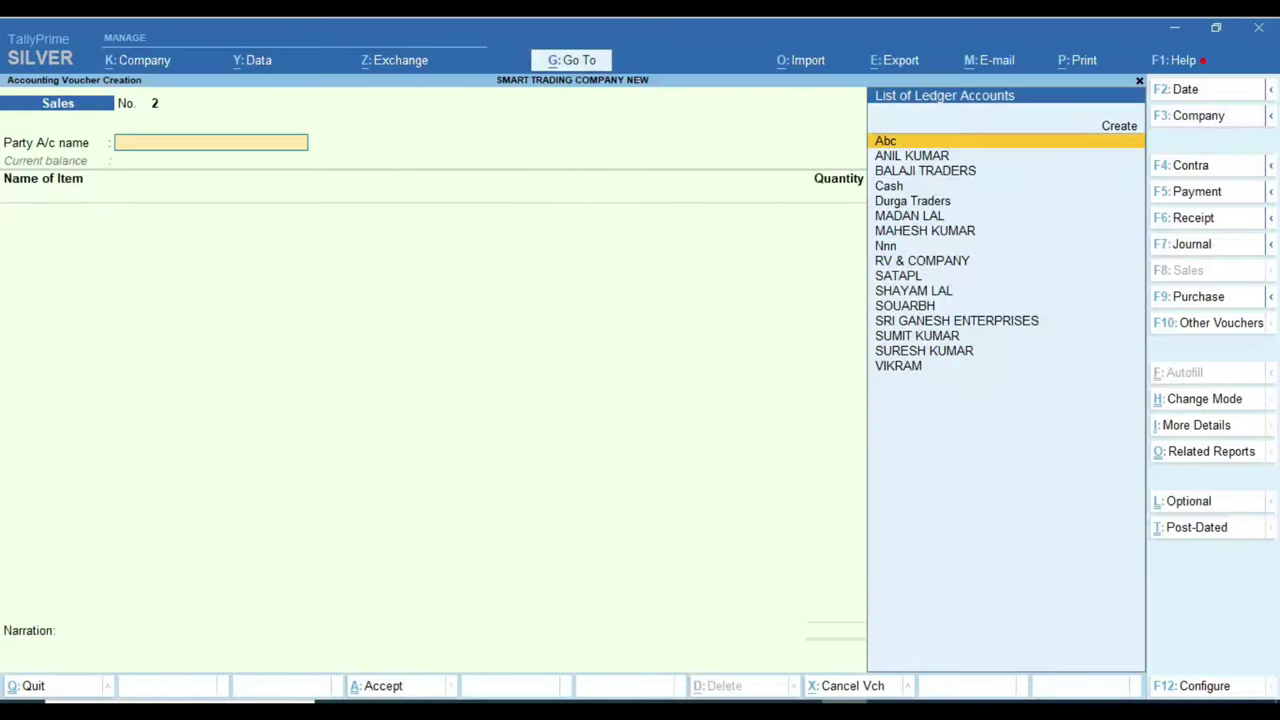
text(SURE)
key(Return)
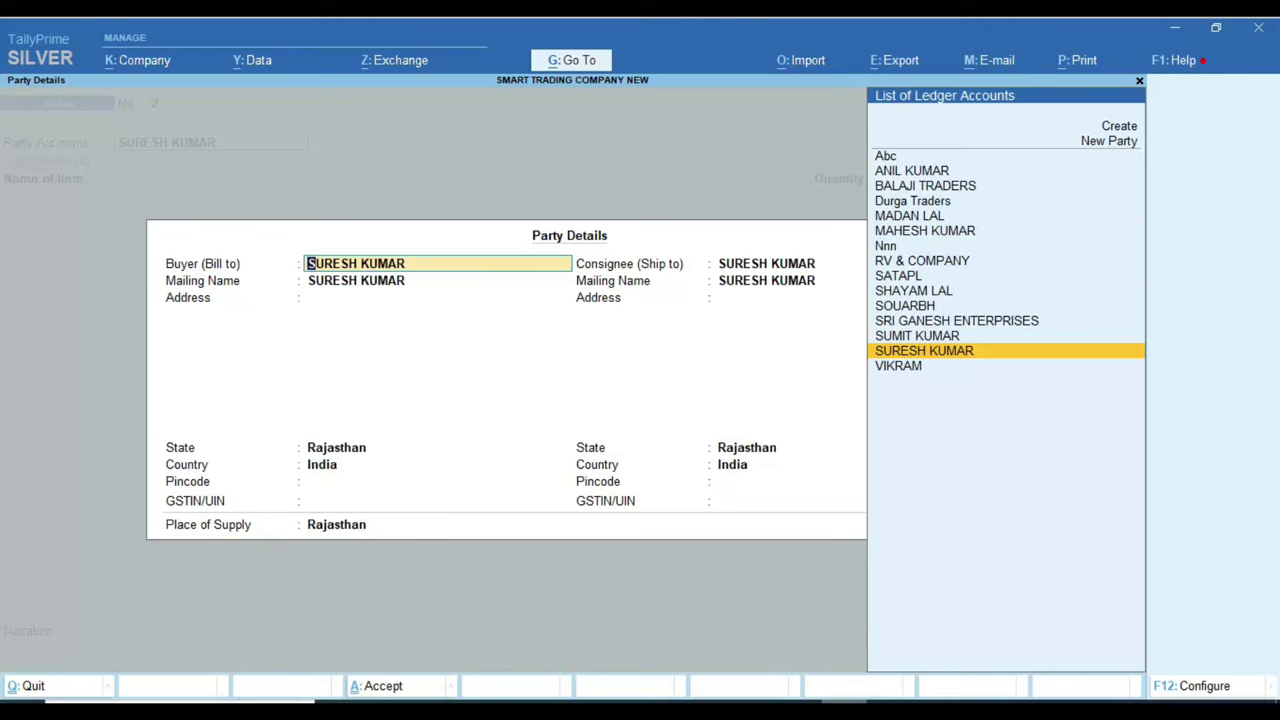
key(Return)
key(ctrl+a)
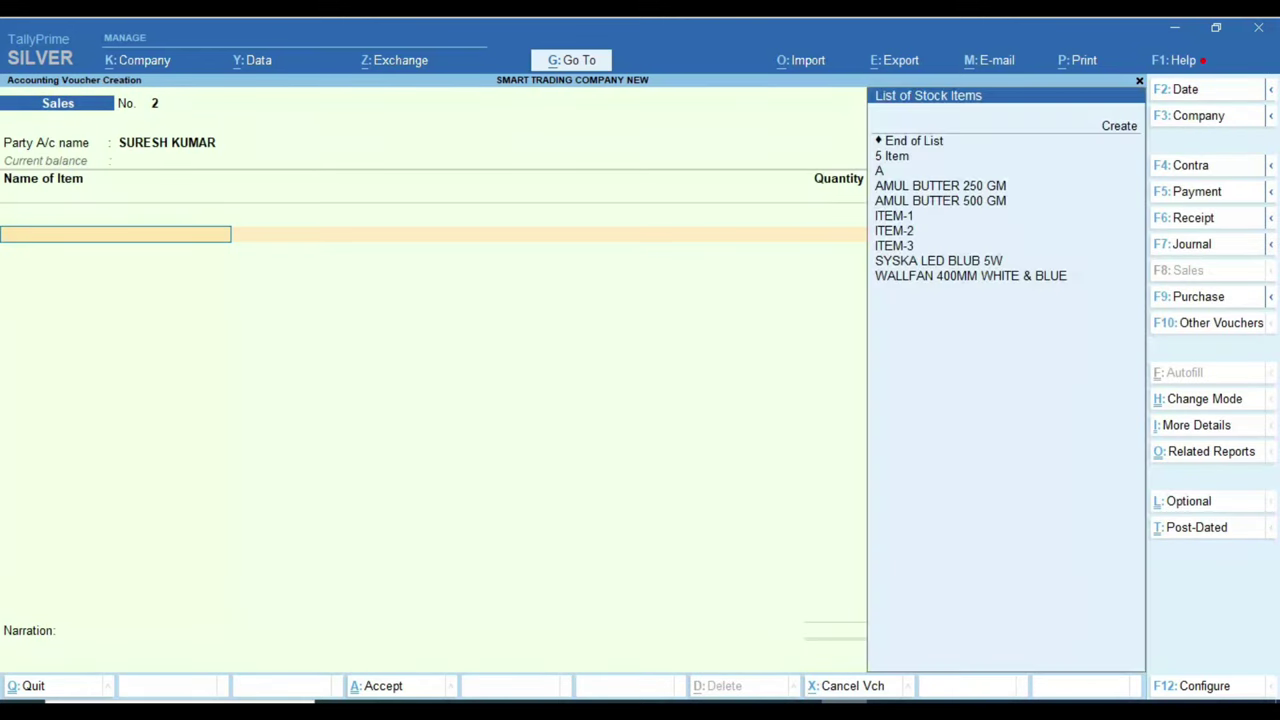
Step: Add 1 PCS of ITEM-1 at a rate of 157.00
key(Down)
key(Down)
key(Down)
key(Down)
key(Down)
key(Return)
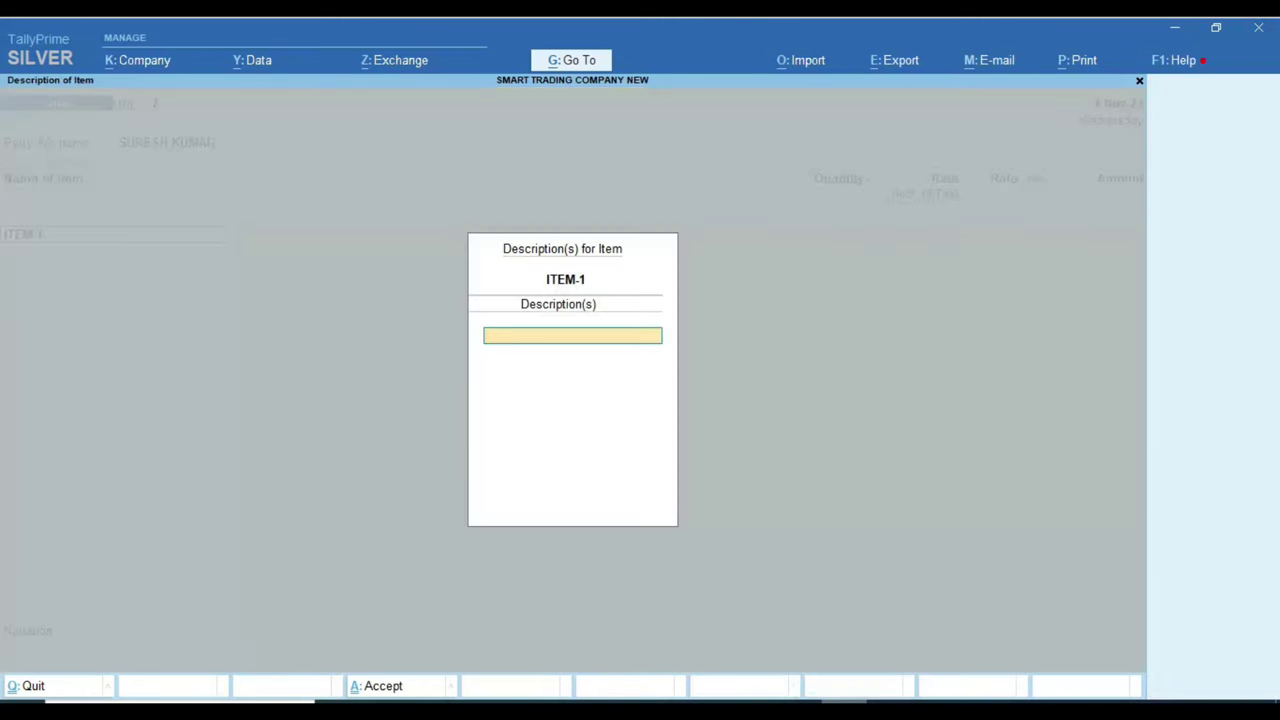
key(Return)
text(1)
key(Return)
key(Return)
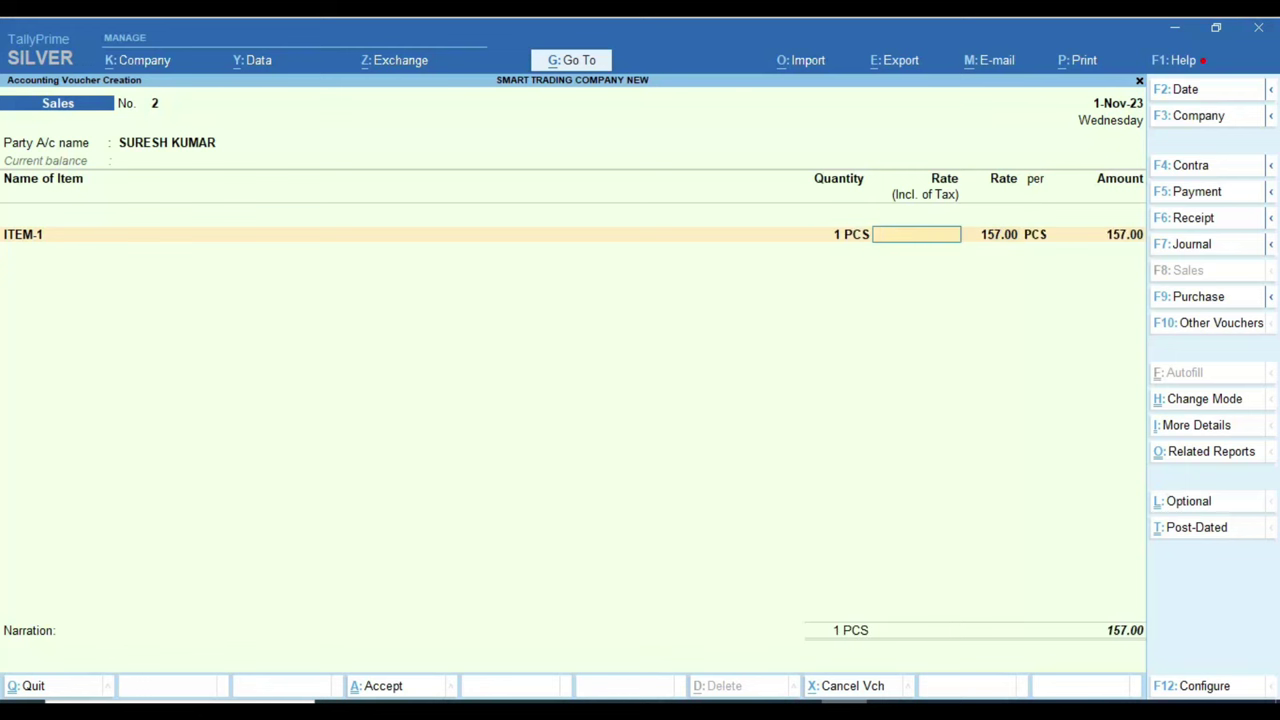
key(Return)
key(Return)
key(Return)
key(Return)
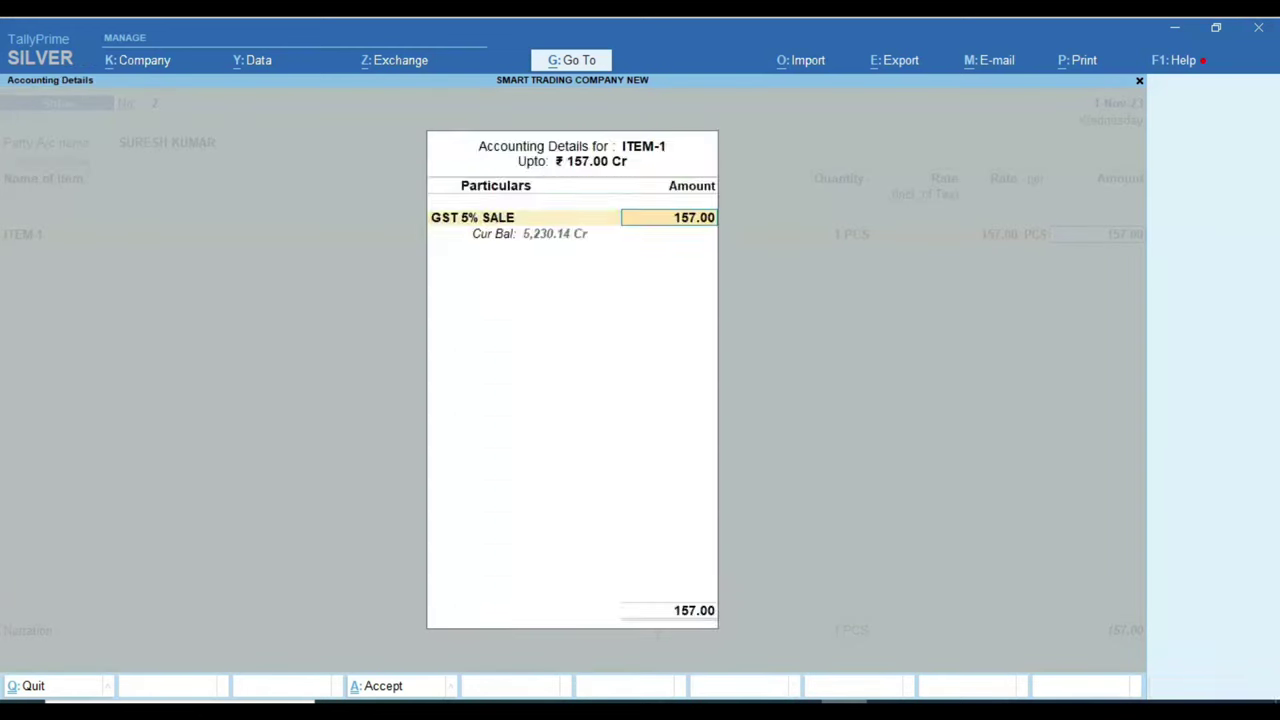
key(Return)
key(Return)
Step: Add CGST TAX and SGST TAX at 3.93 each and save voucher 2
text(C)
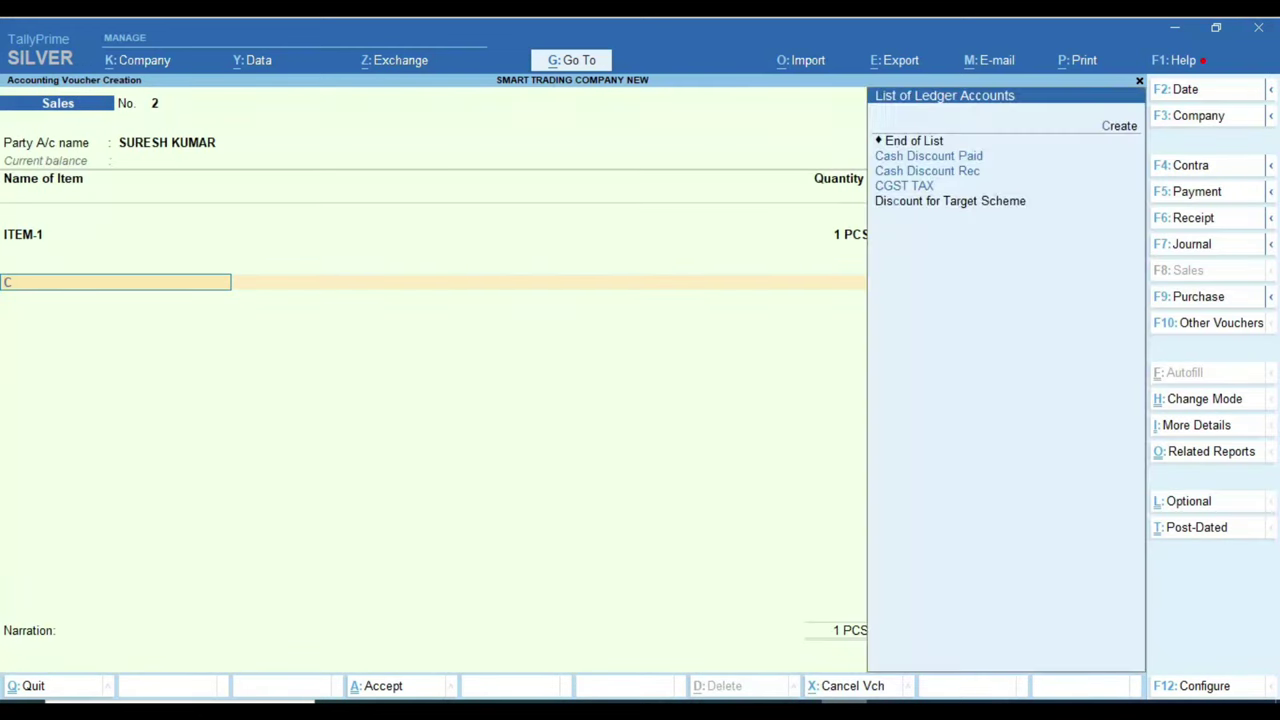
key(Down)
key(Down)
key(Return)
text(S)
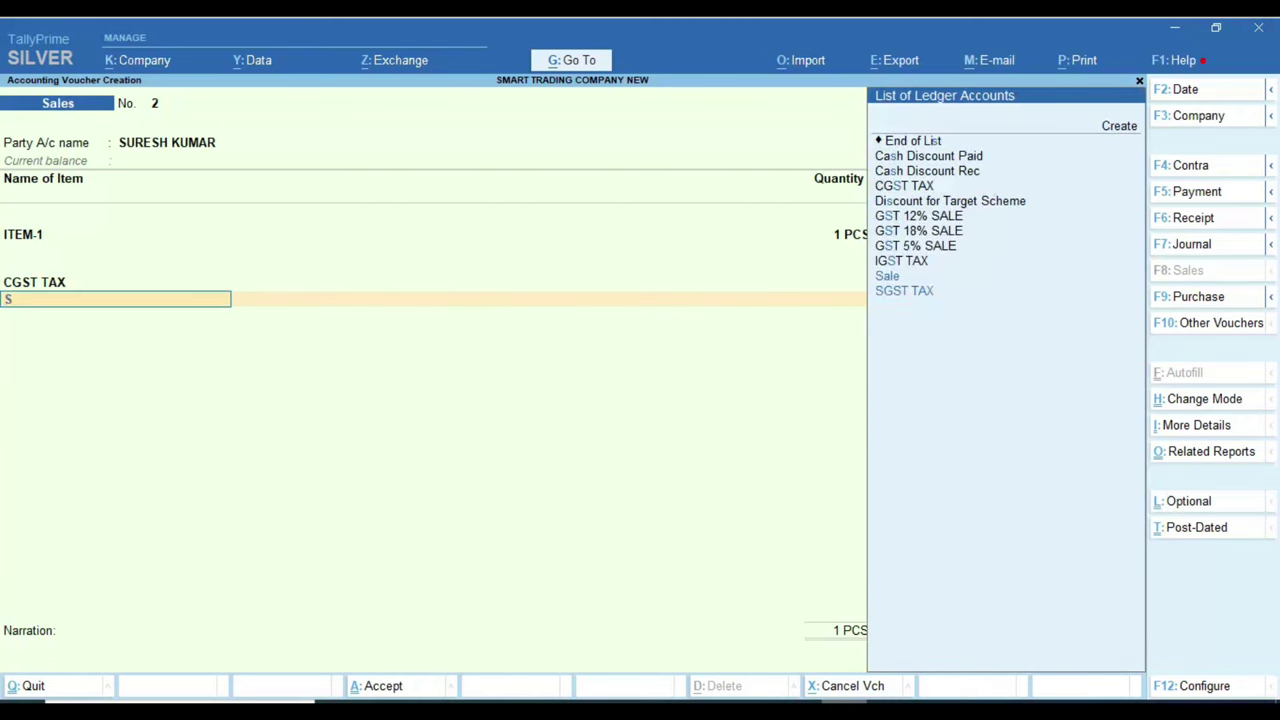
text(g)
key(Return)
key(Return)
key(ctrl+a)
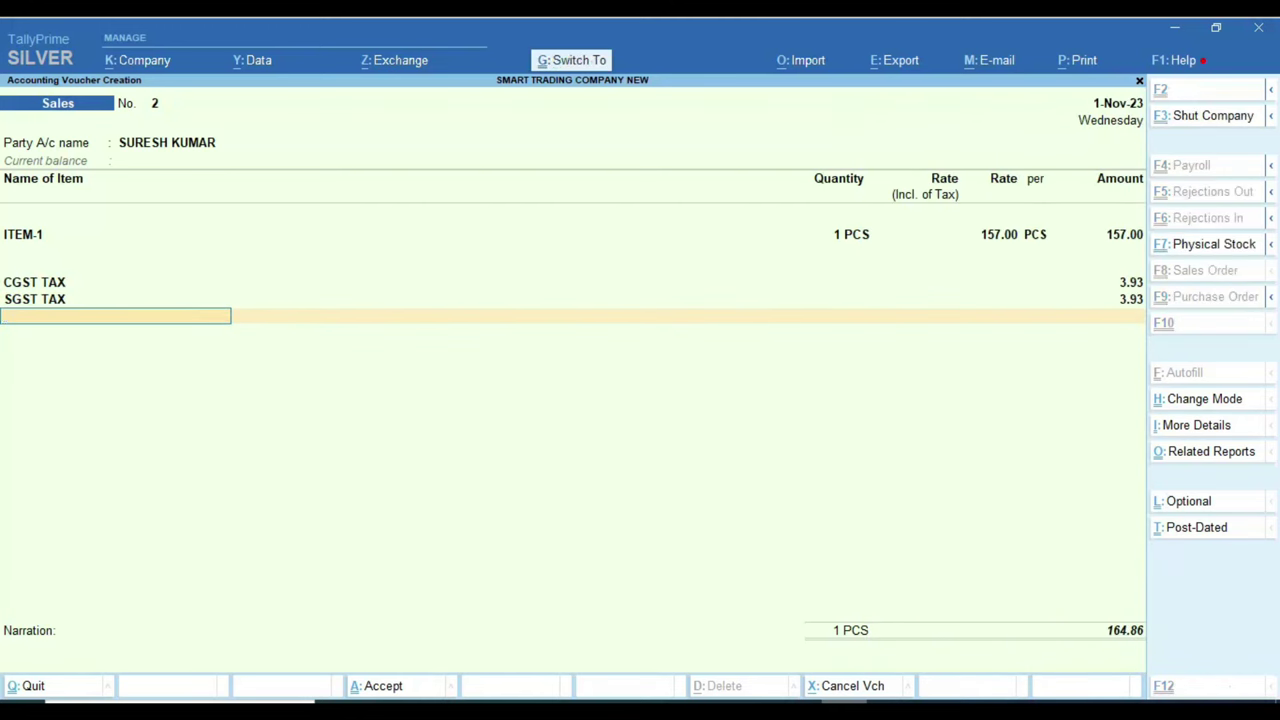
text(3)
key(Return)
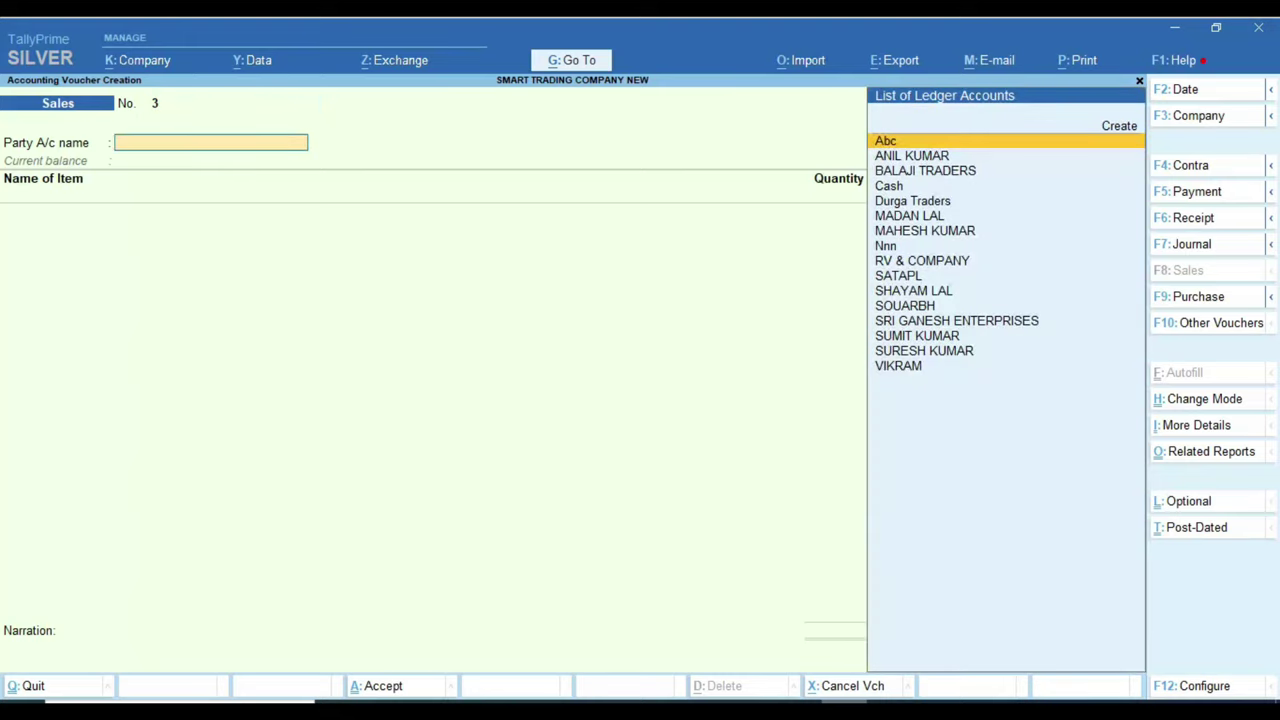
Step: Confirm voucher number 3 and set the next customer from the Excel list as party
key(F2)
key(Escape)
key(alt+Tab)
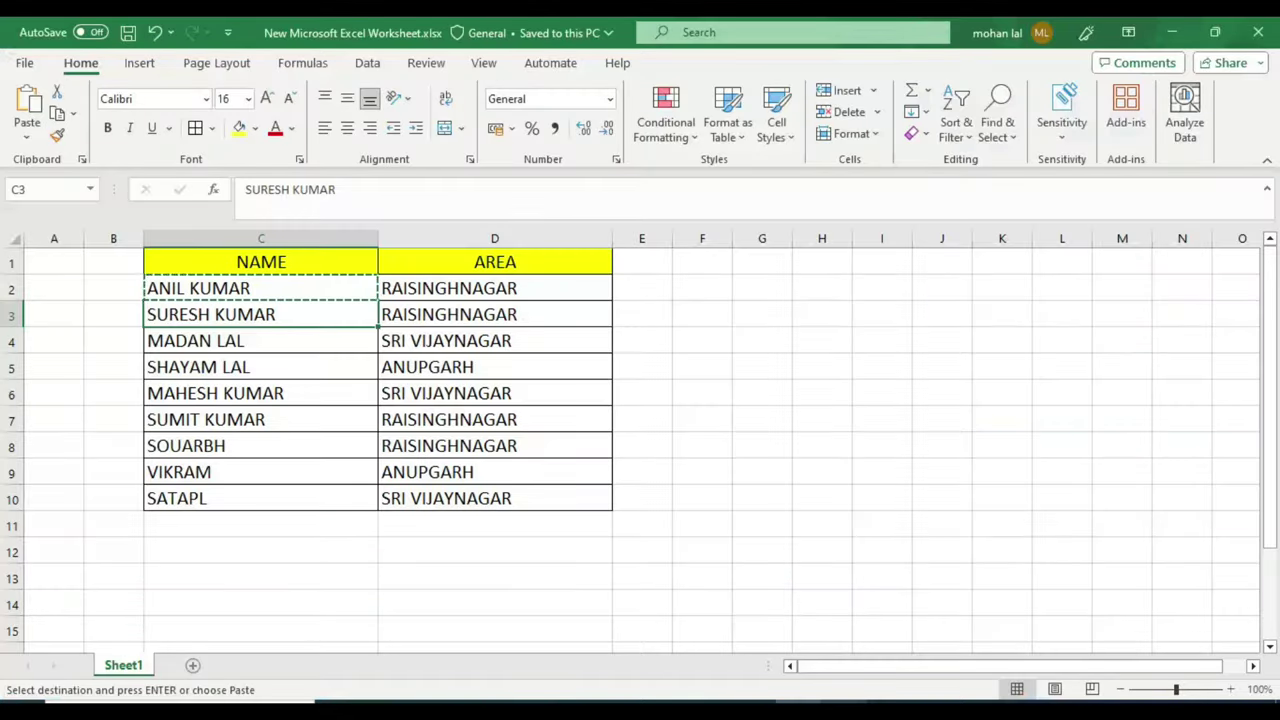
key(Down)
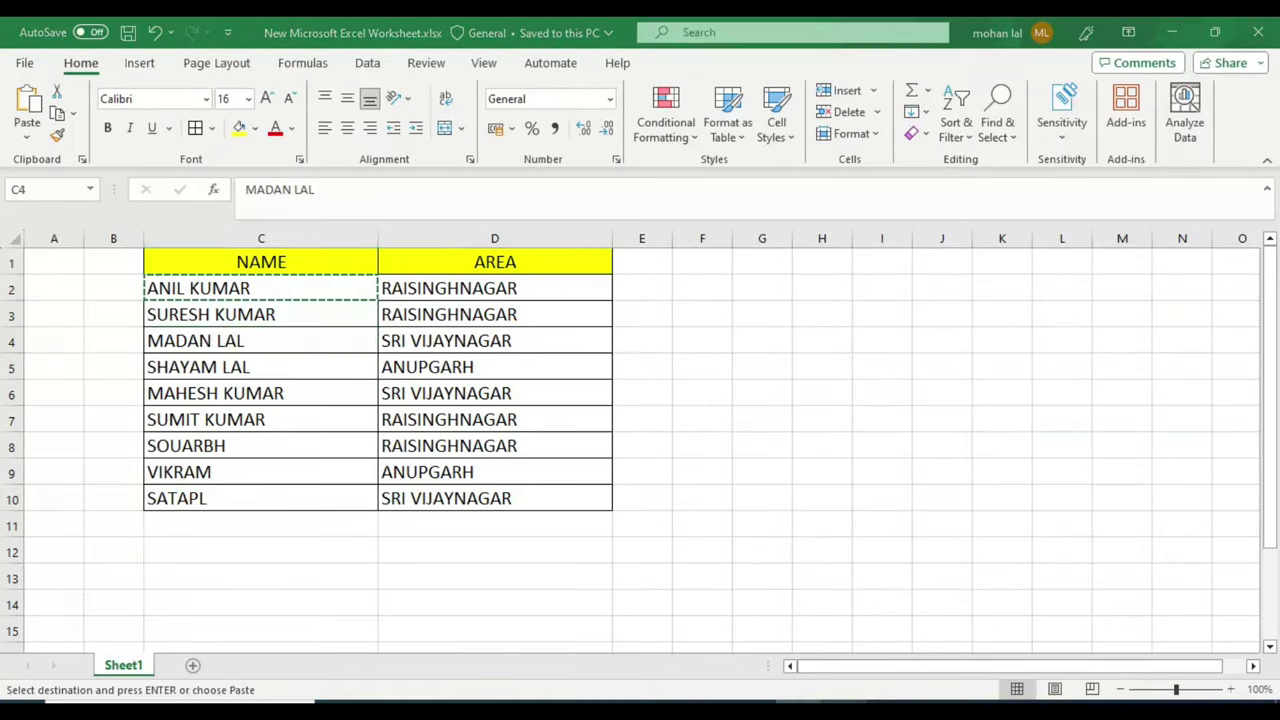
key(alt+Tab)
text(MADA)
key(Return)
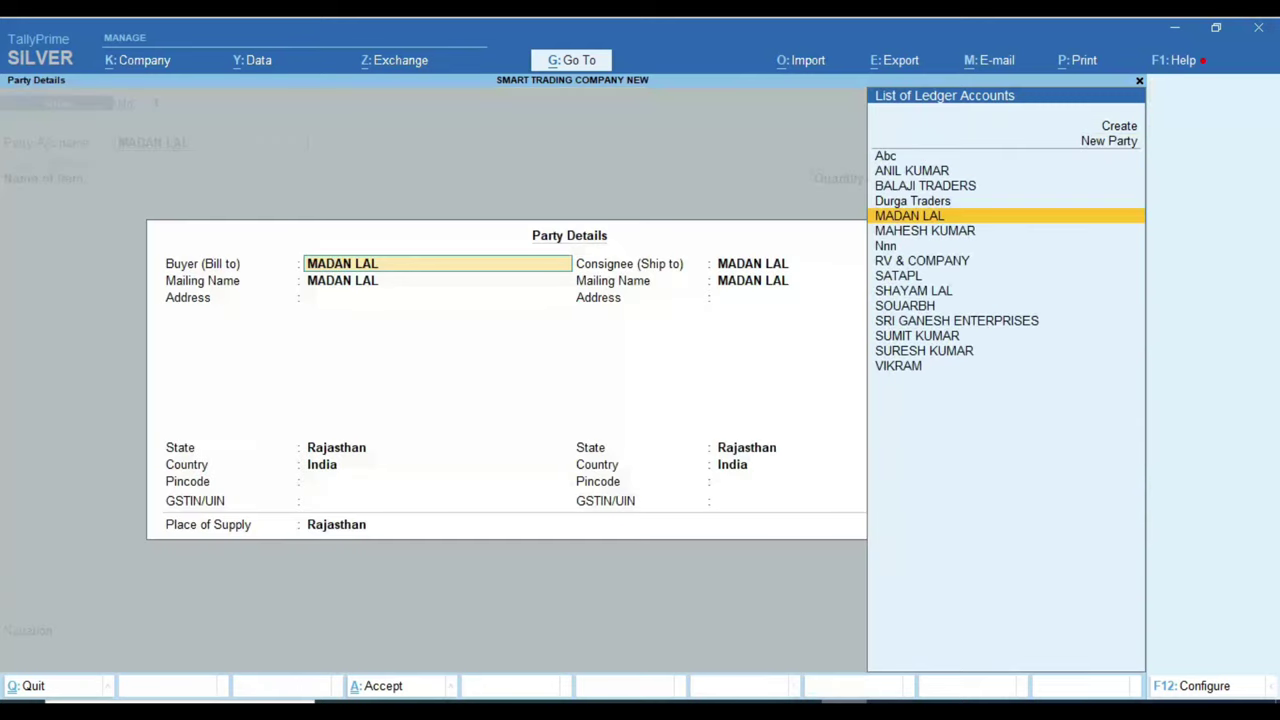
key(ctrl+a)
Step: Bill 5 PCS of WALLFAN 400MM WHITE & BLUE at 5000 tax-inclusive under GST 18% SALE
text(H)
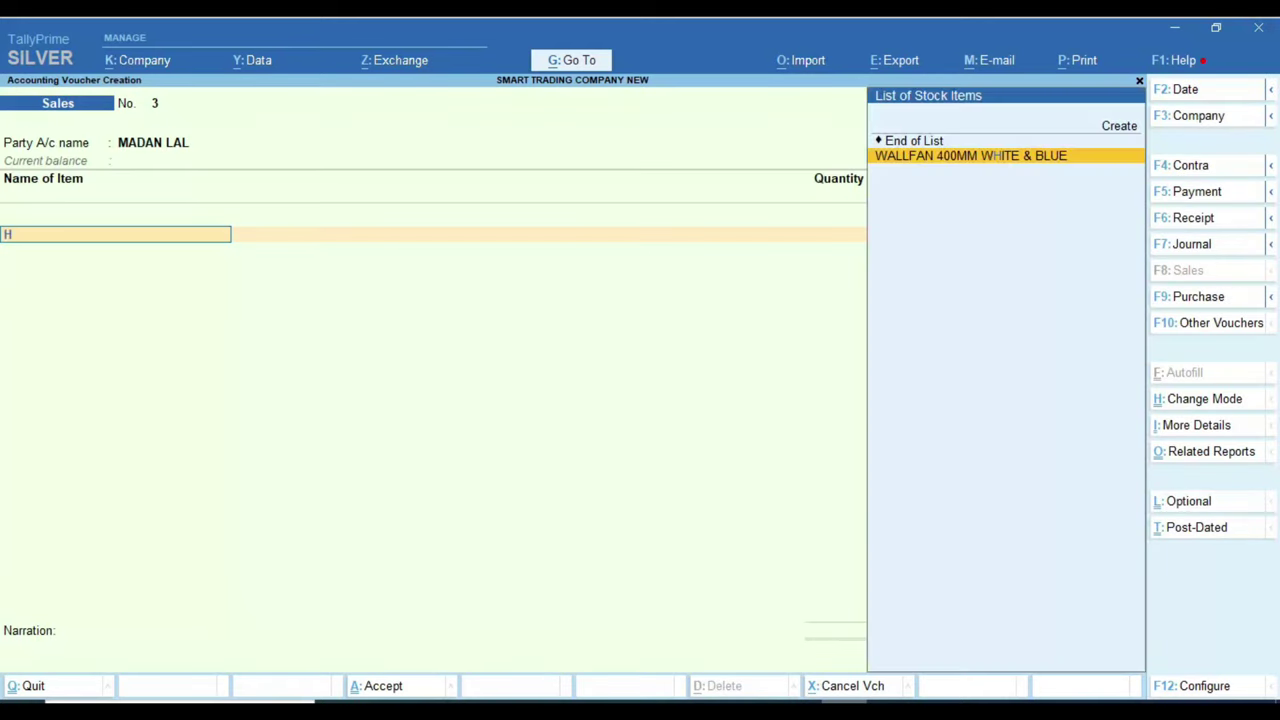
key(Return)
key(Return)
text(5)
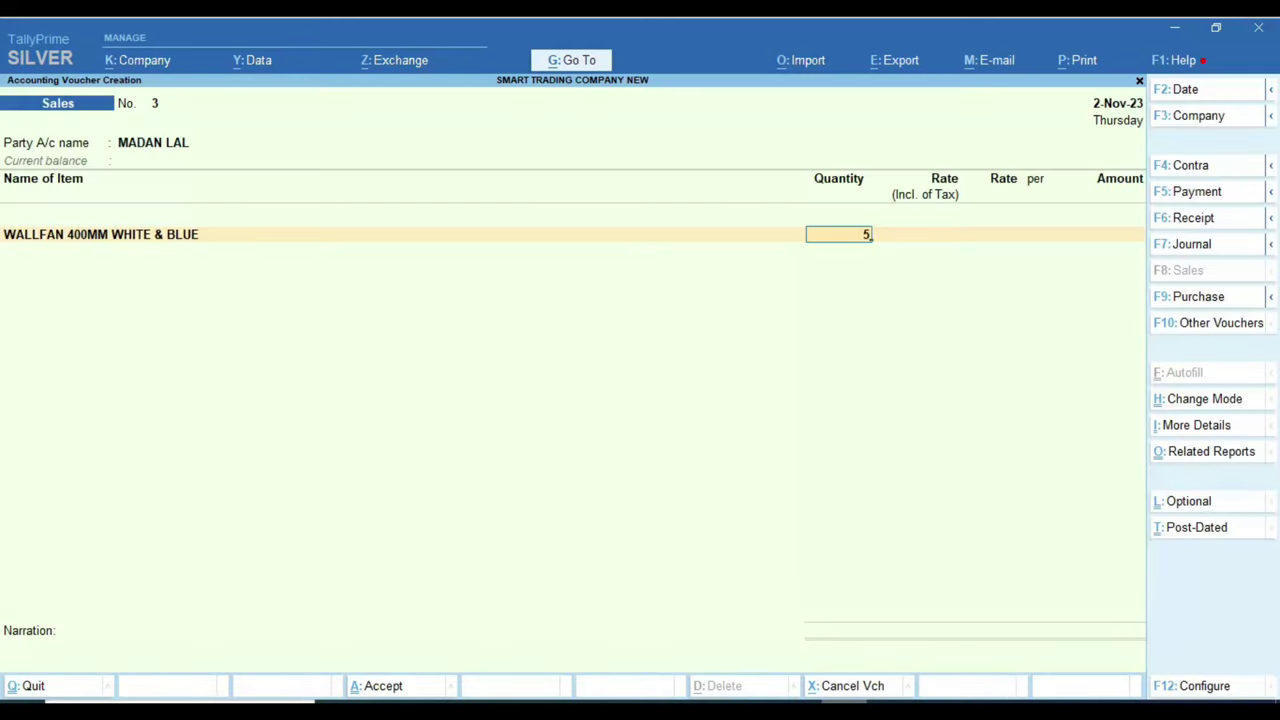
key(Return)
text(5000)
key(Return)
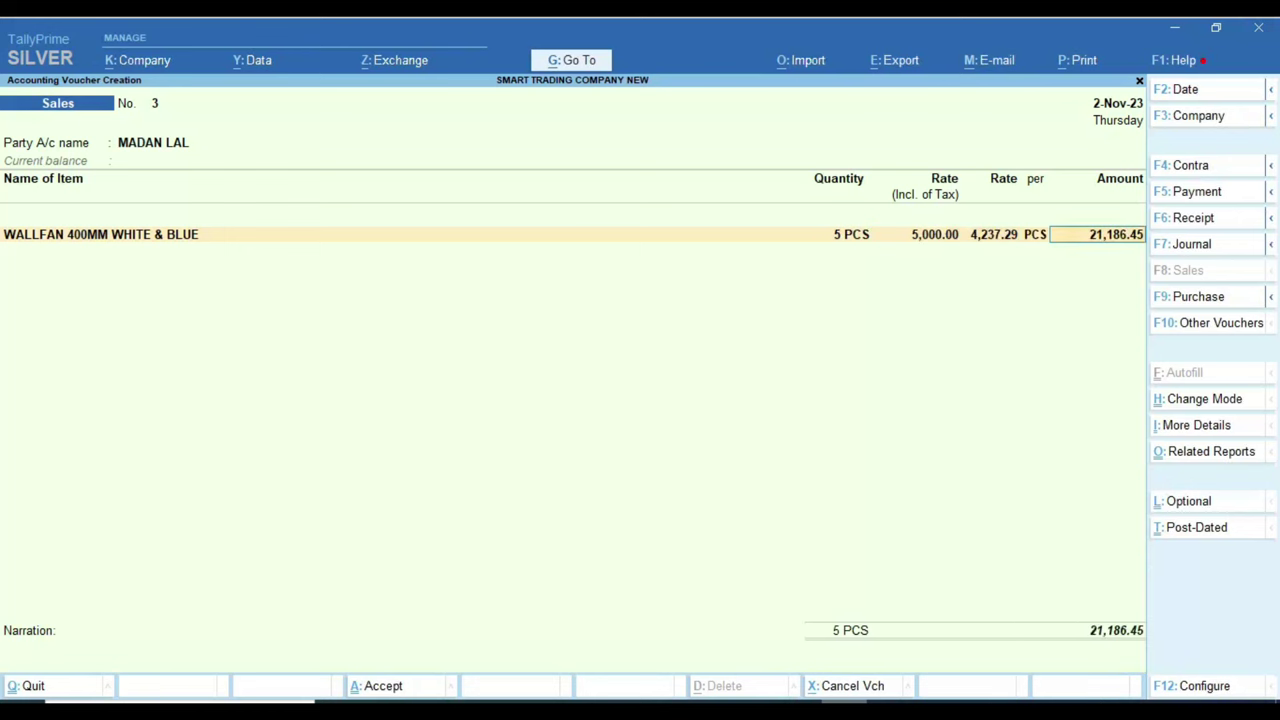
key(Return)
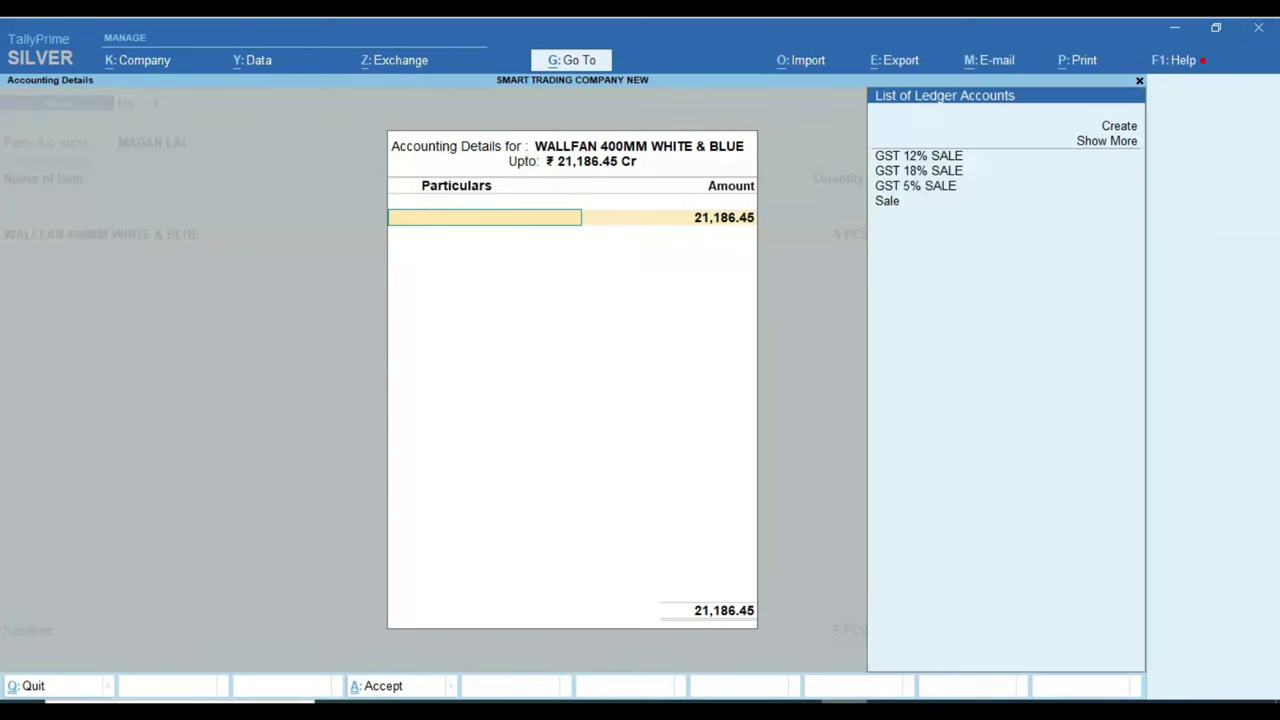
key(Down)
key(Down)
key(Return)
key(Return)
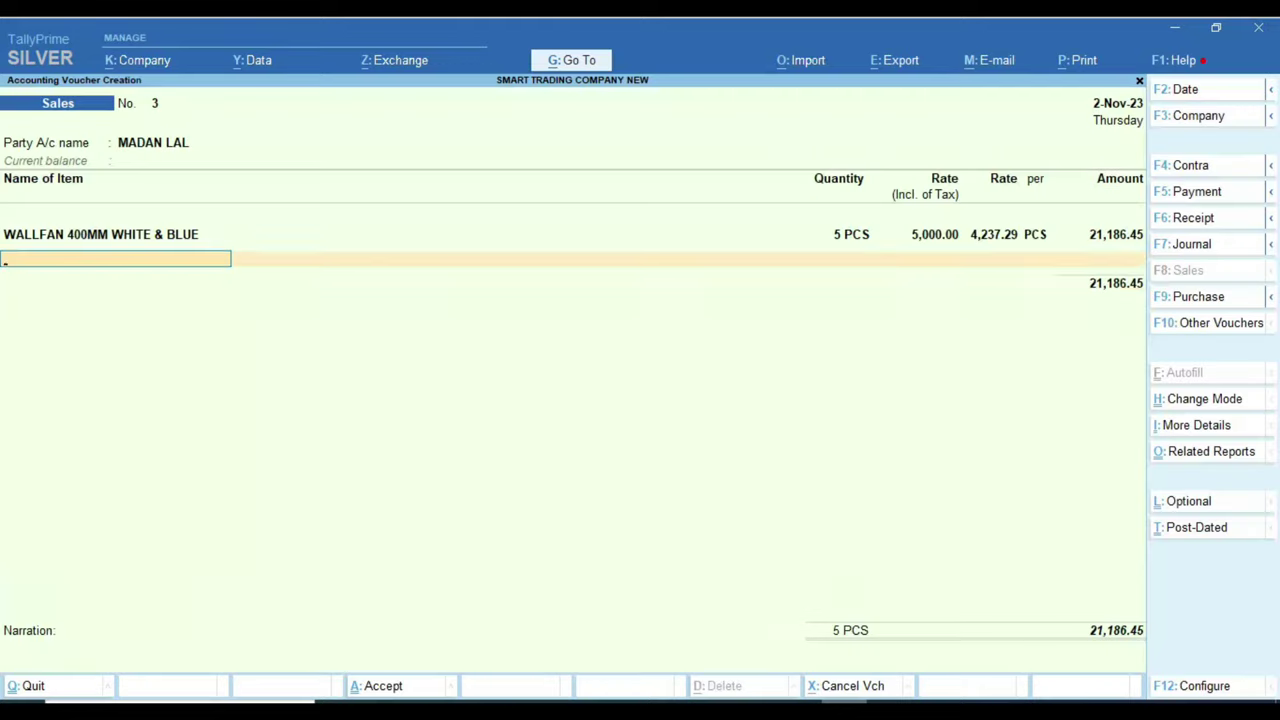
Step: Add CGST TAX and SGST TAX at 1,906.78 each and accept the voucher
key(Return)
text(CG)
key(Return)
key(Return)
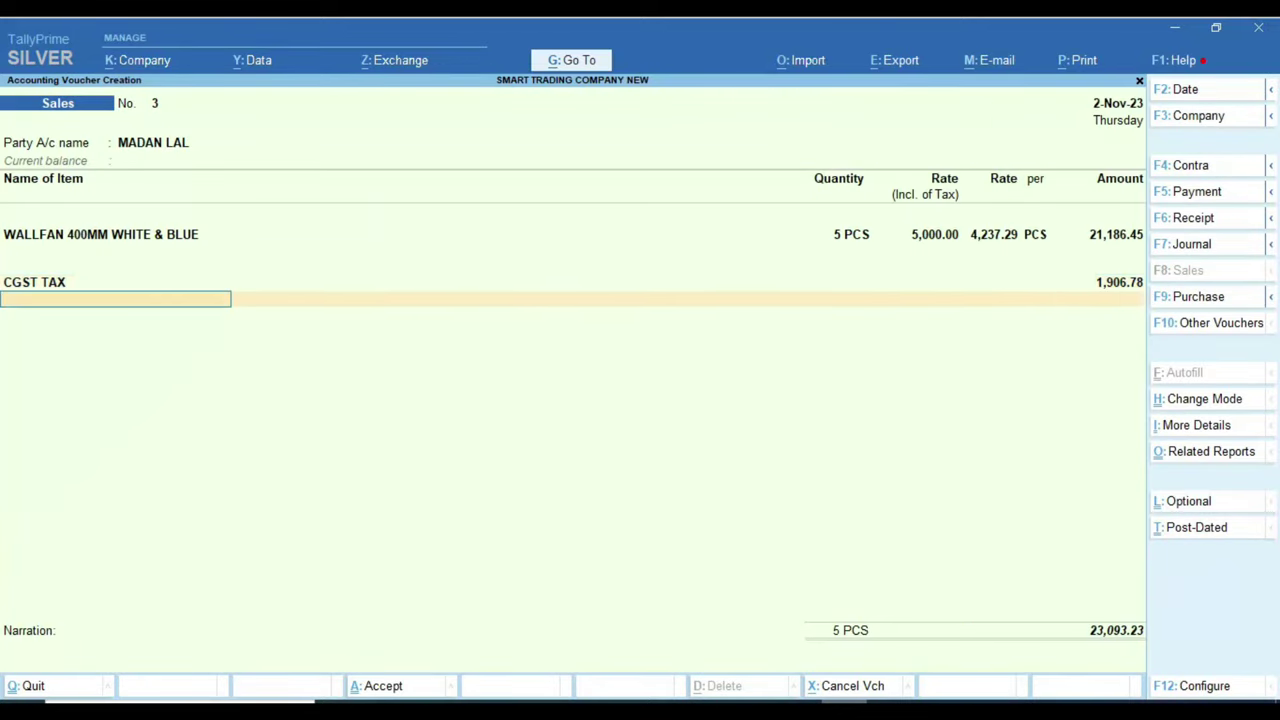
text(S)
key(Return)
key(Return)
key(Return)
key(Return)
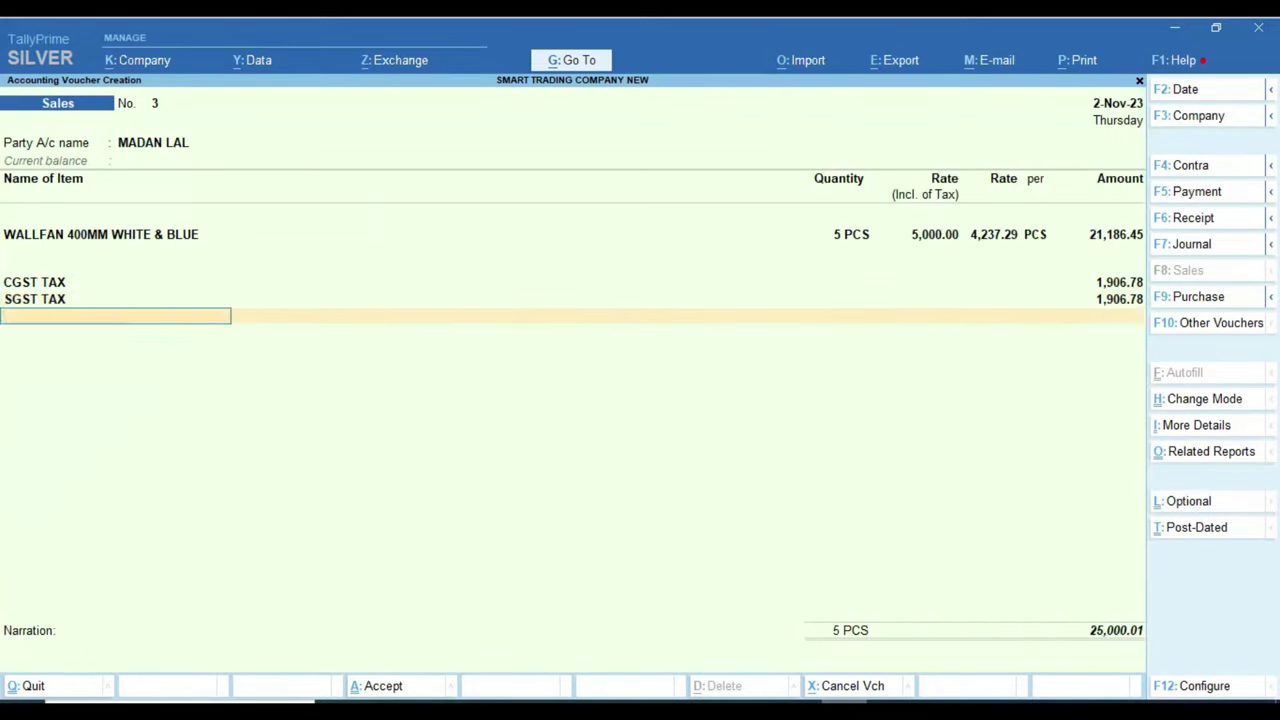
Step: Set voucher number 4 and choose the next Excel customer as the party
key(Return)
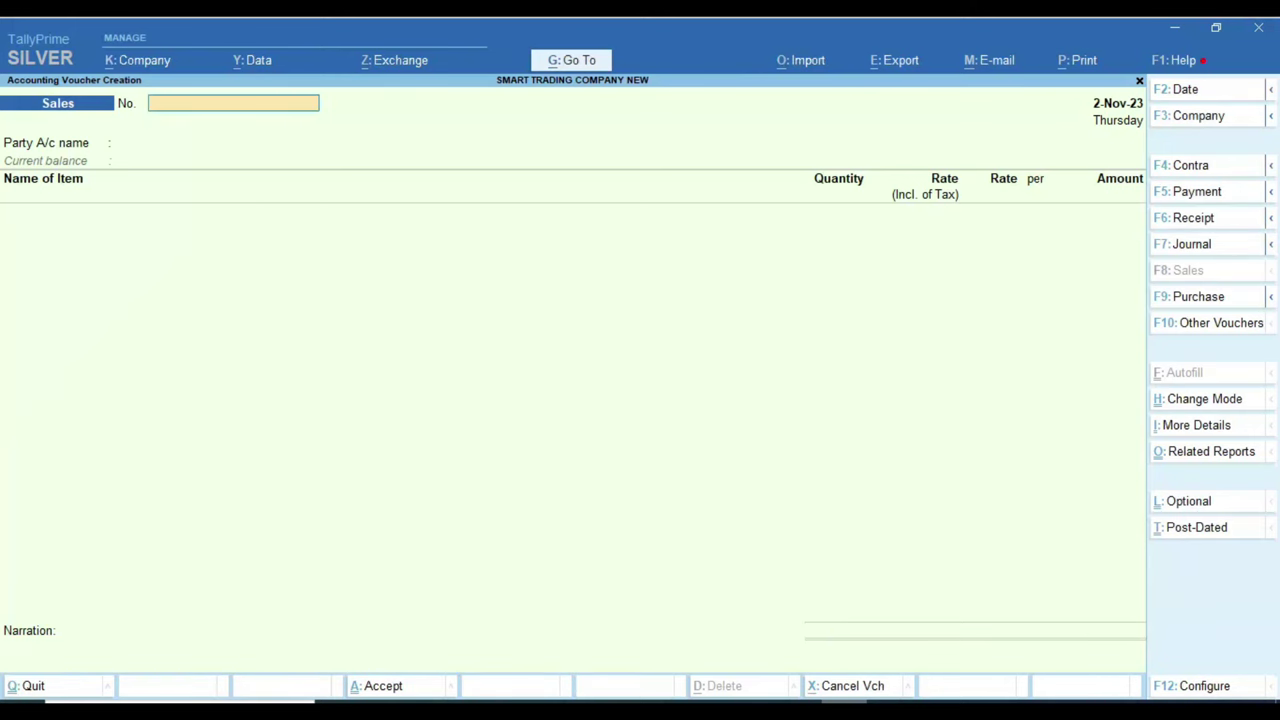
text(41)
key(Return)
key(BackSpace)
key(BackSpace)
key(Return)
key(alt+Tab)
key(Down)
key(alt+Tab)
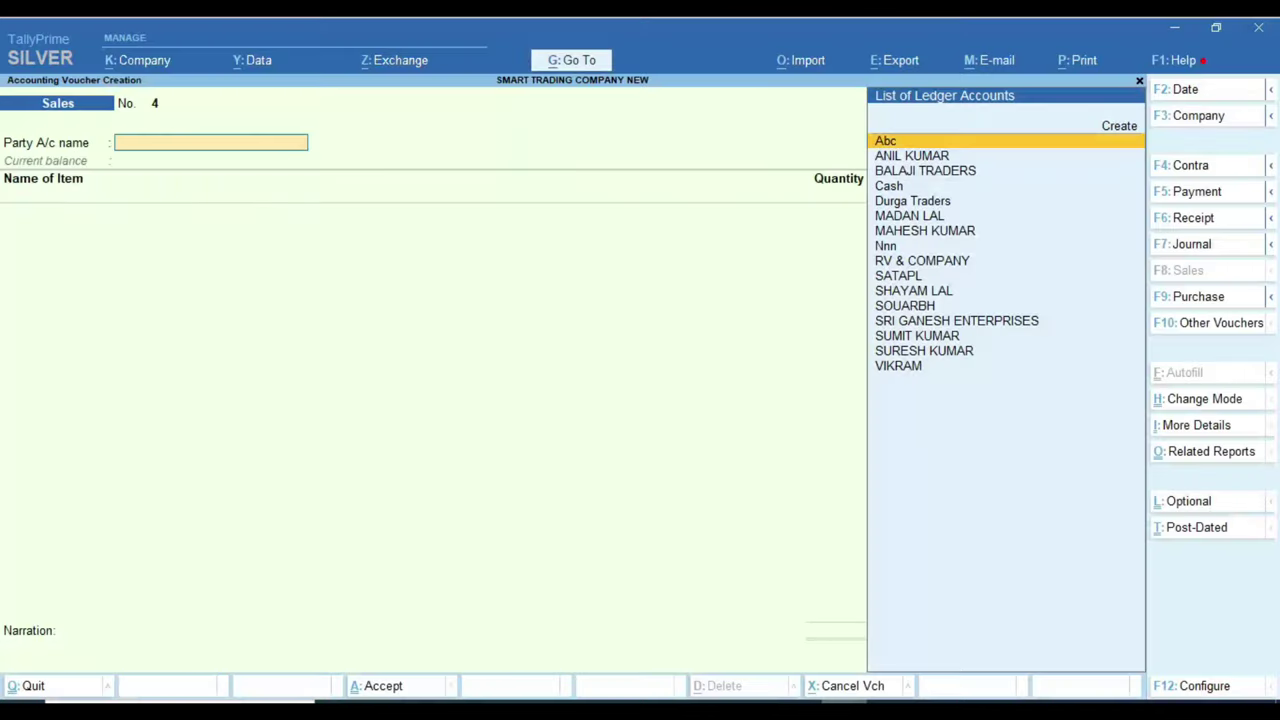
text(SH)
key(Return)
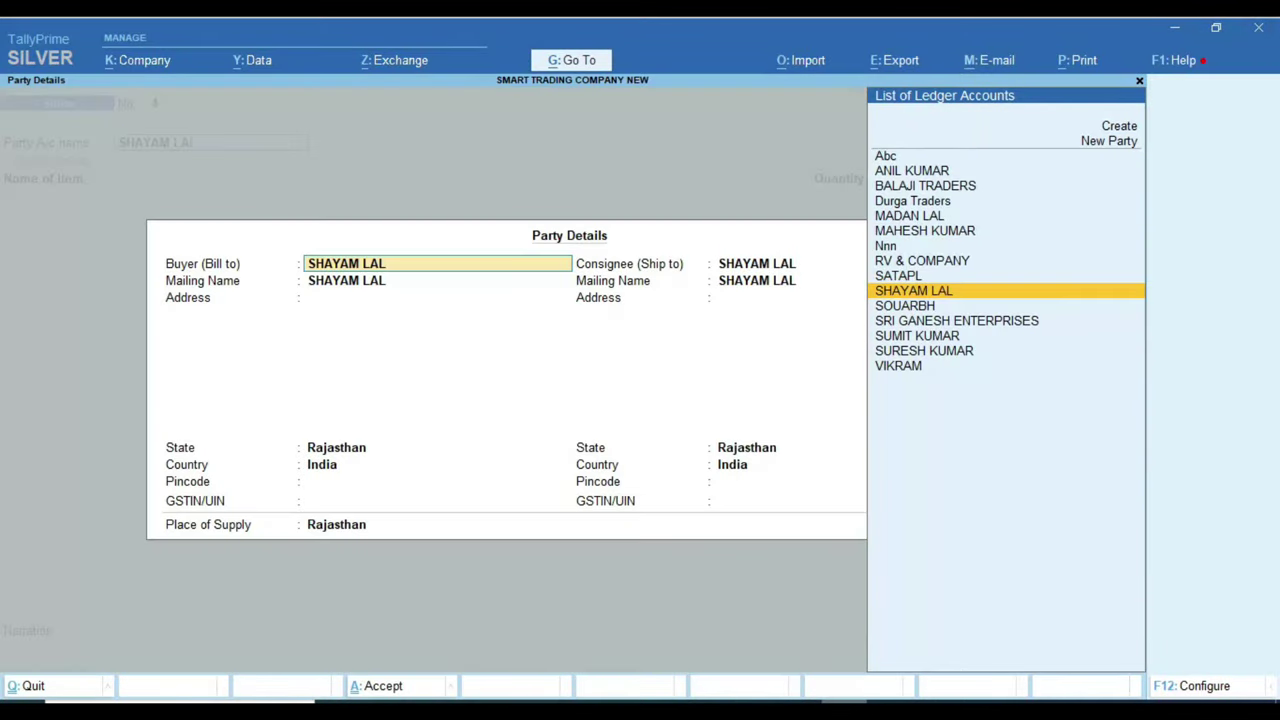
key(ctrl+a)
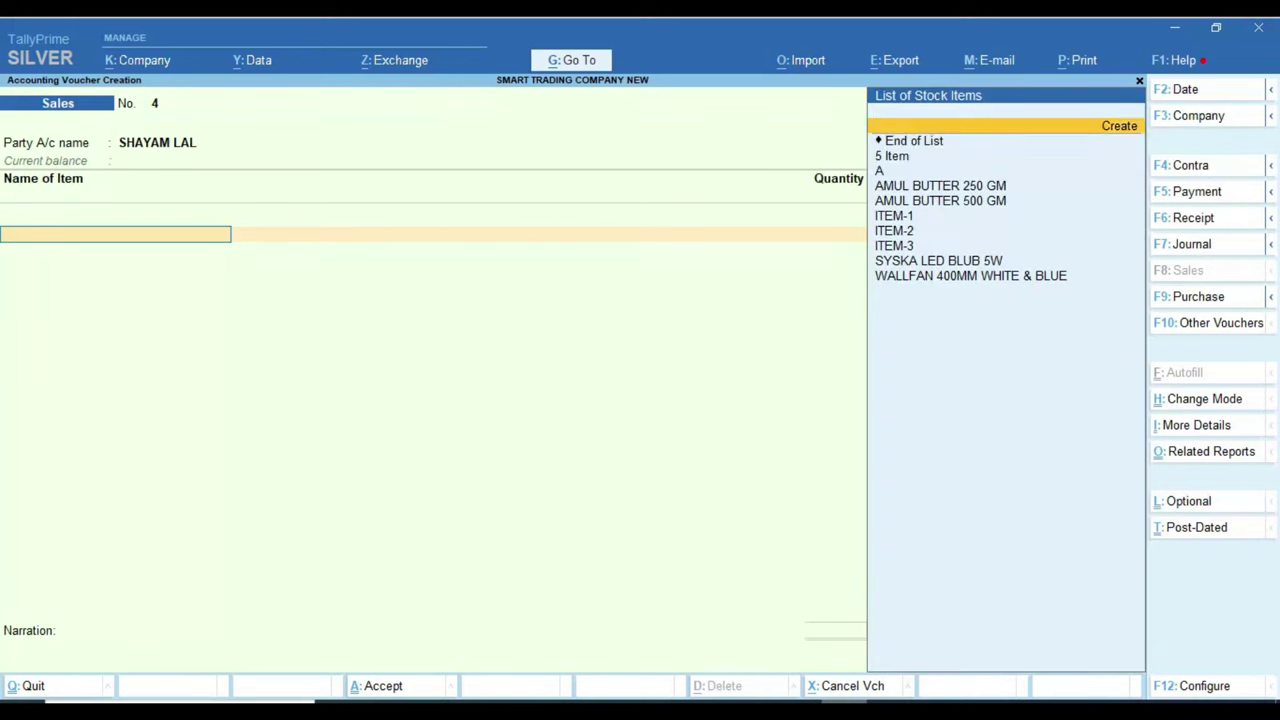
Step: Add 5 PCS of AMUL BUTTER 500 GM at 400, amounting to 2,000
key(Return)
key(Escape)
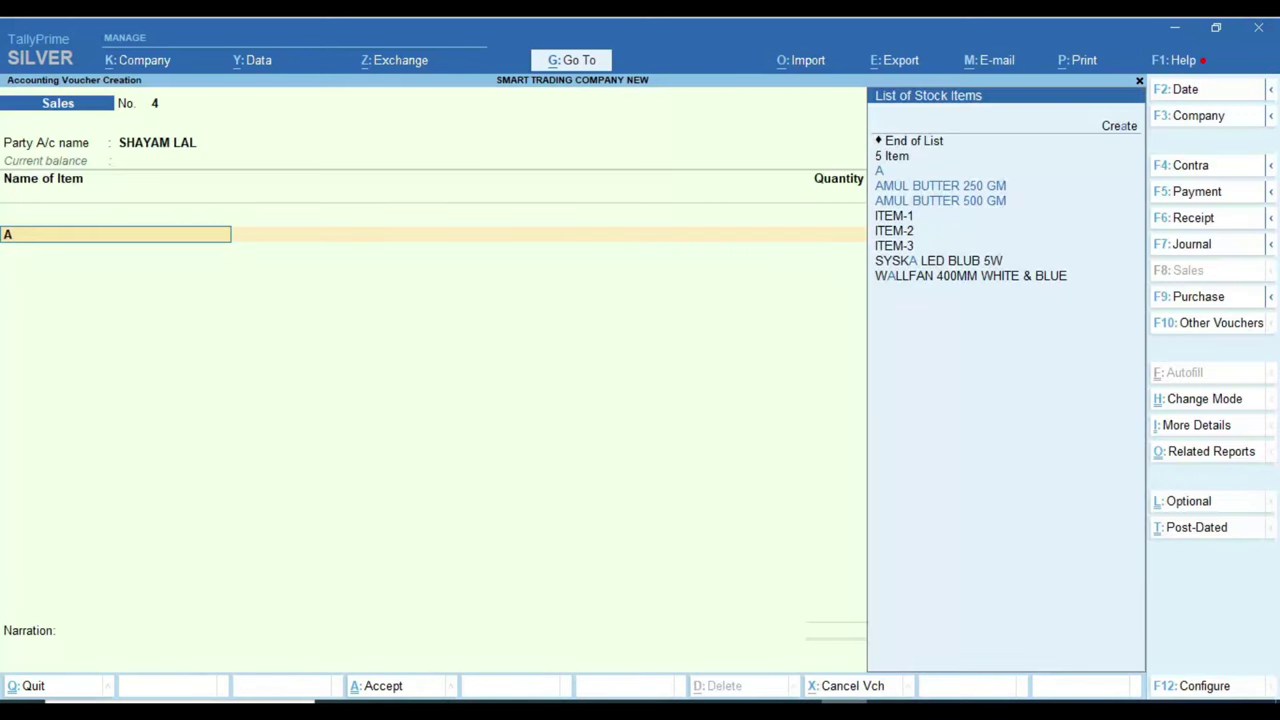
key(Down)
key(Down)
key(Return)
text(5)
key(Return)
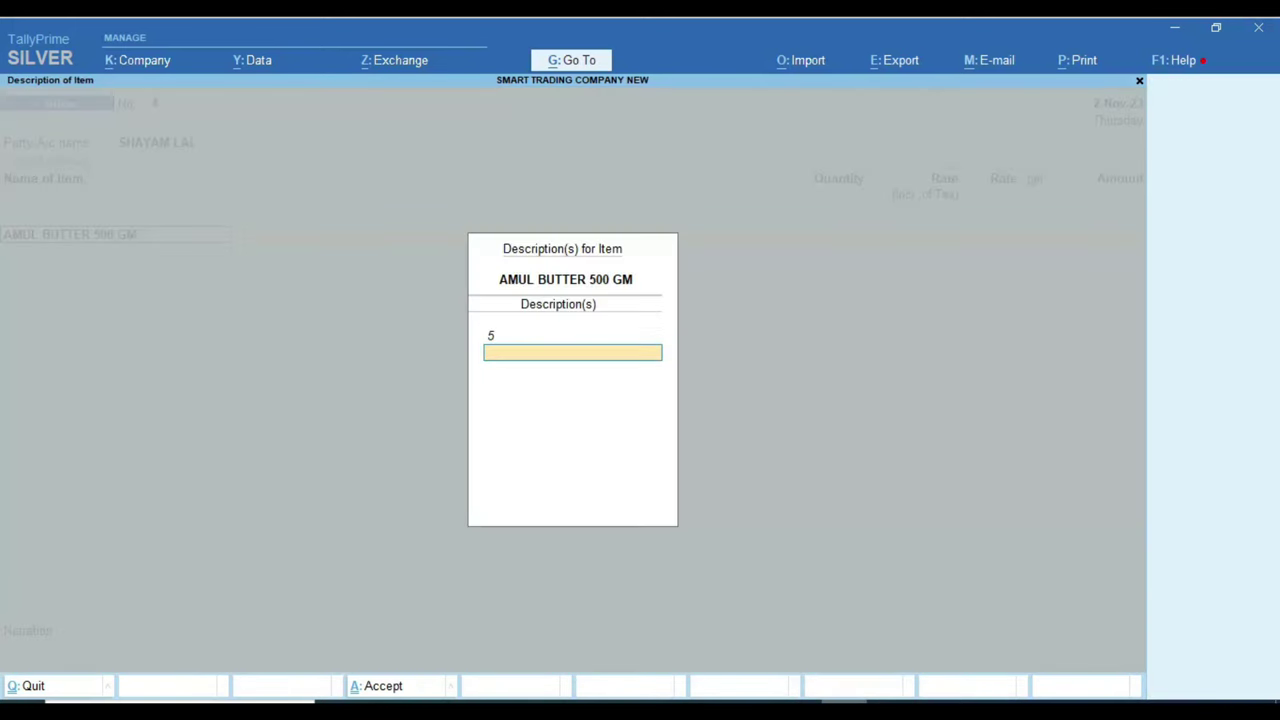
key(BackSpace)
key(BackSpace)
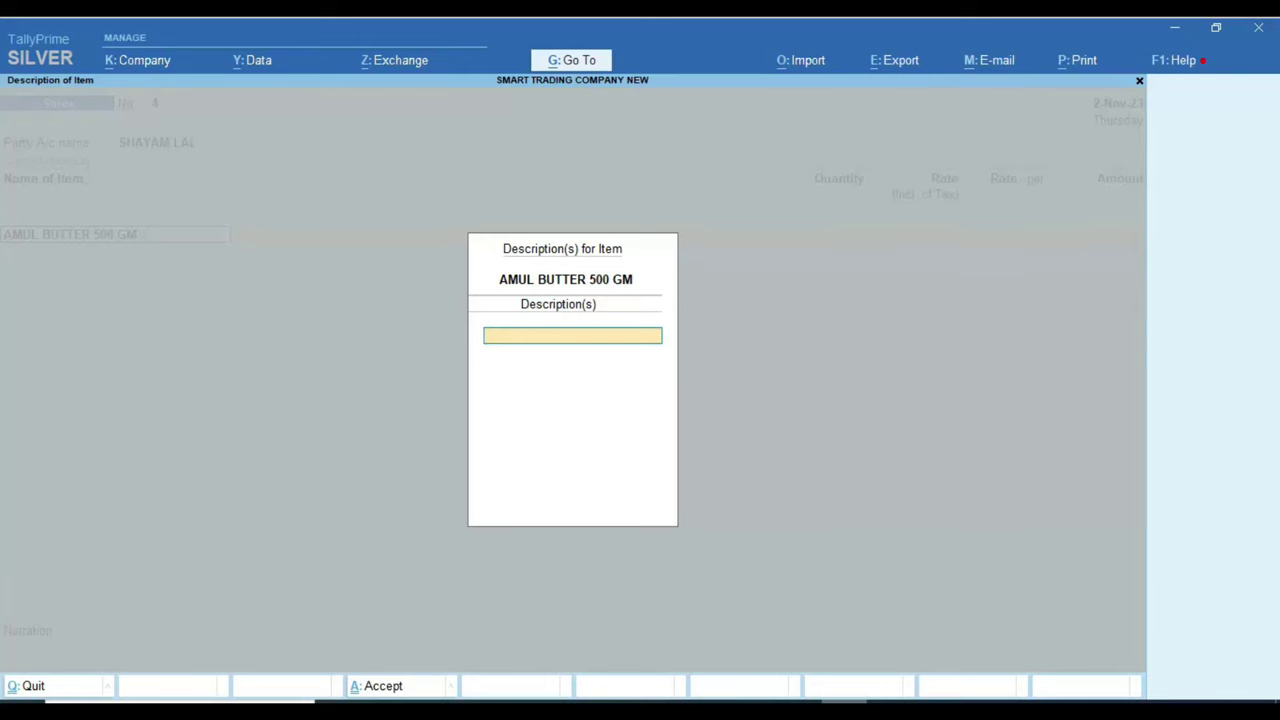
key(Return)
text(5 PCS)
key(Return)
key(Return)
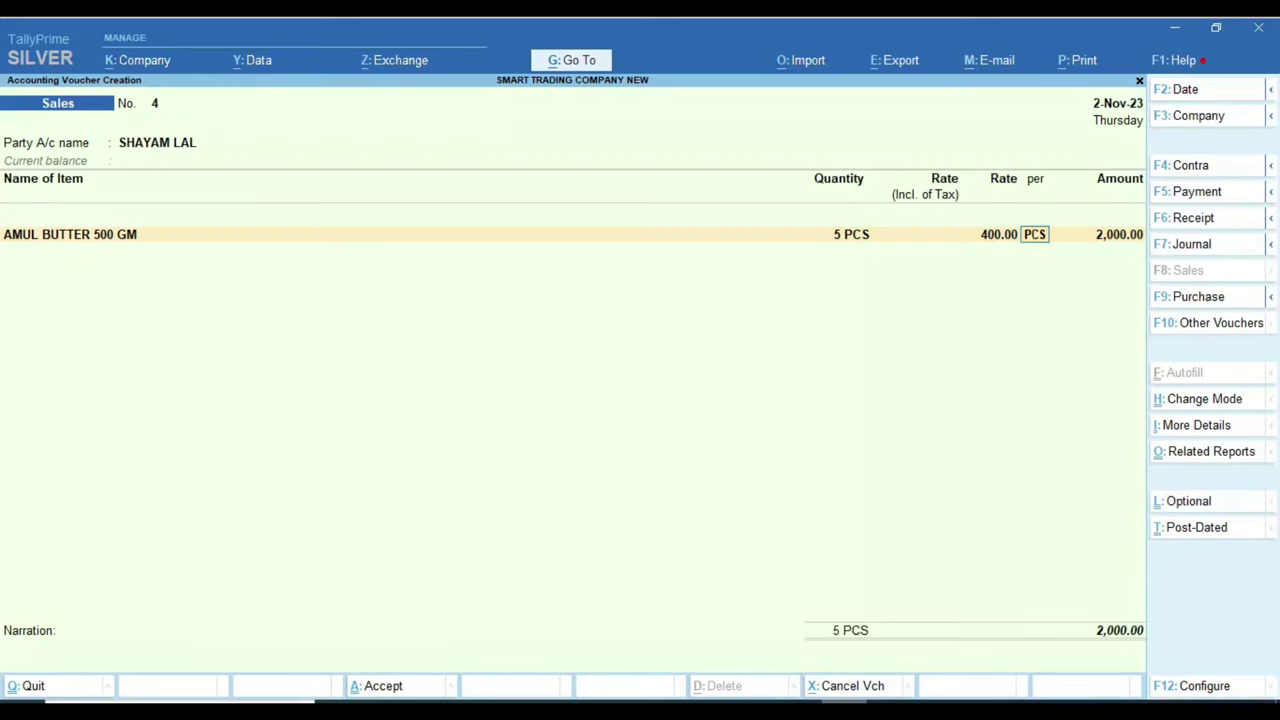
key(Return)
key(Return)
key(Return)
key(Return)
key(Return)
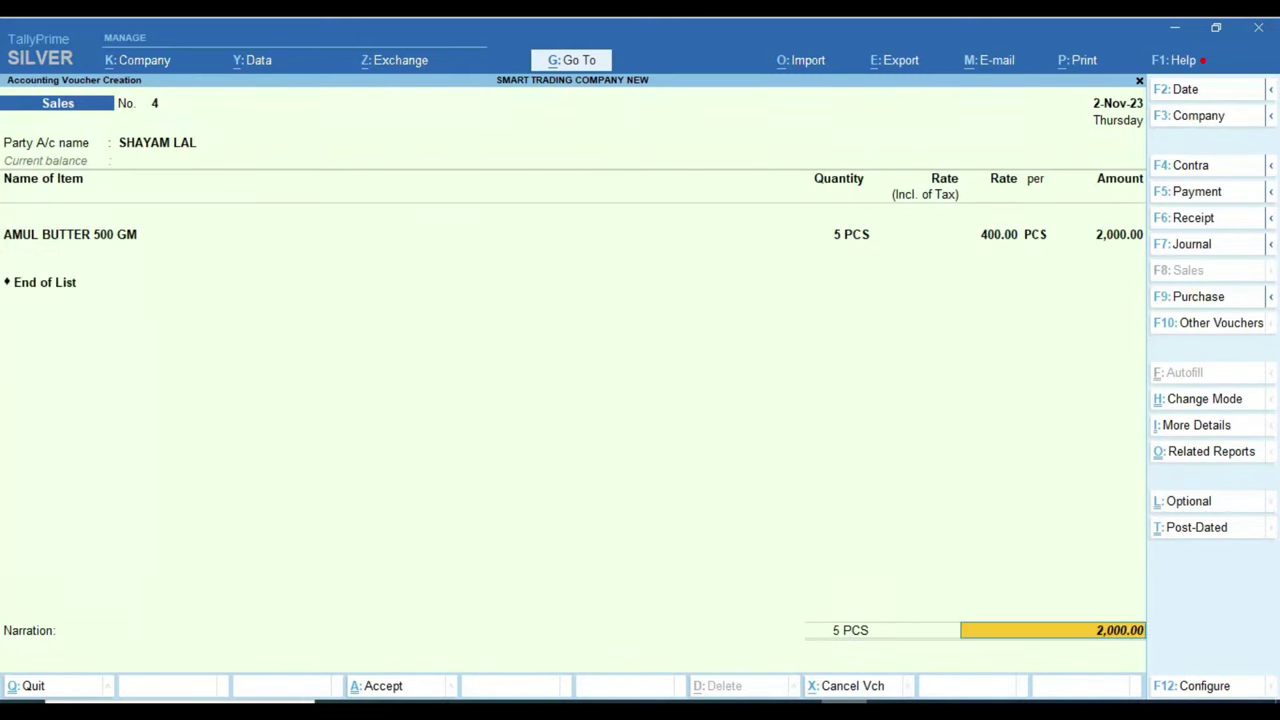
Step: Add CGST TAX and SGST TAX at 120 each and save the 2,240 voucher
key(Return)
text(C)
key(Down)
key(Down)
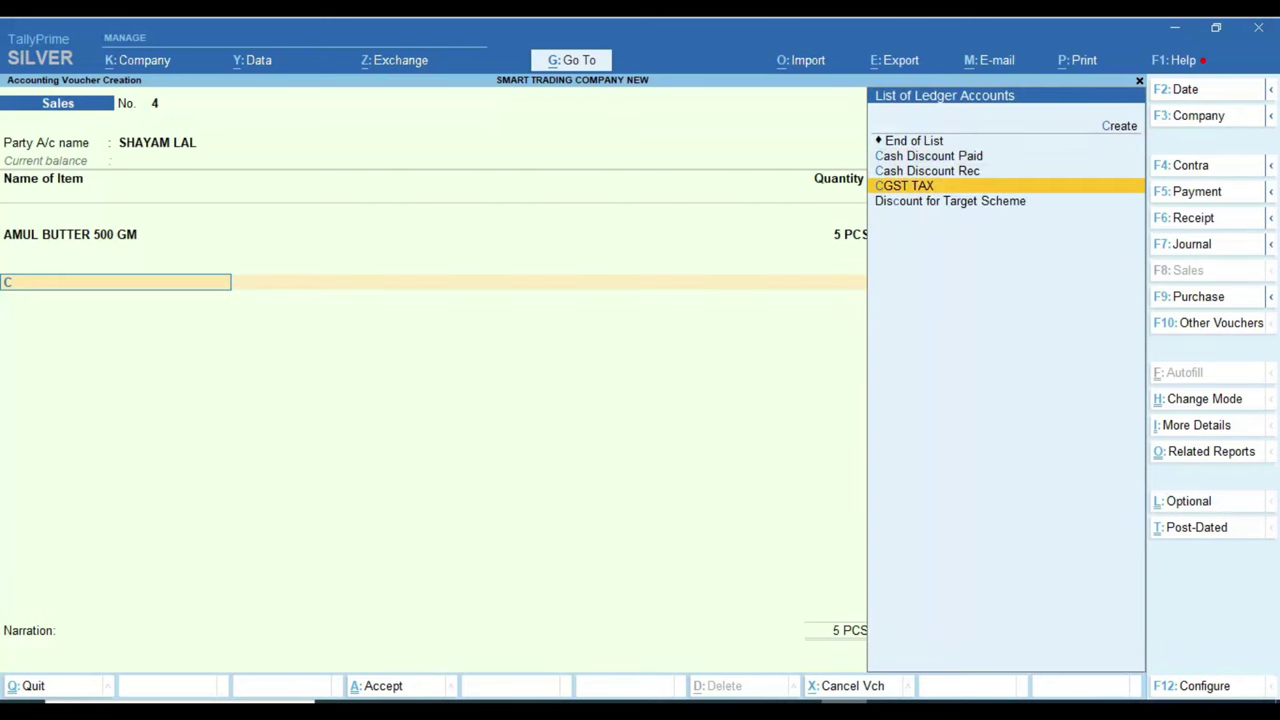
key(Return)
text(S)
key(Return)
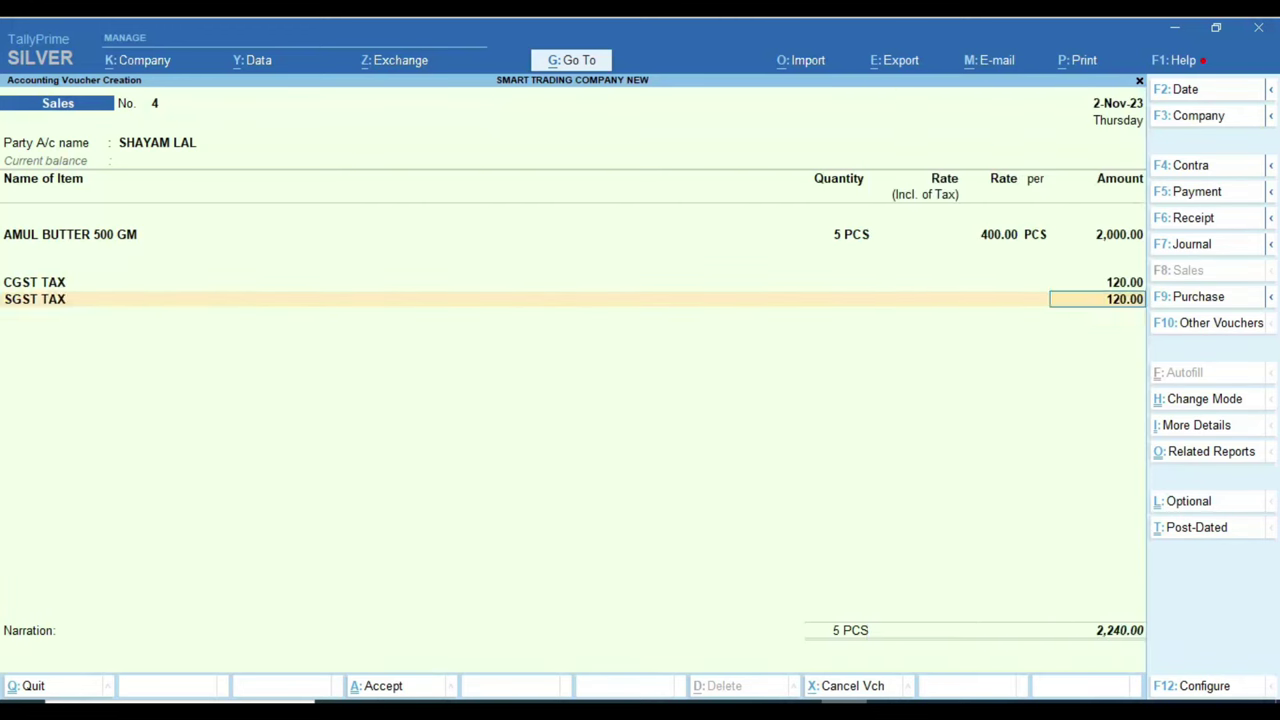
key(Return)
key(Return)
key(Return)
key(Return)
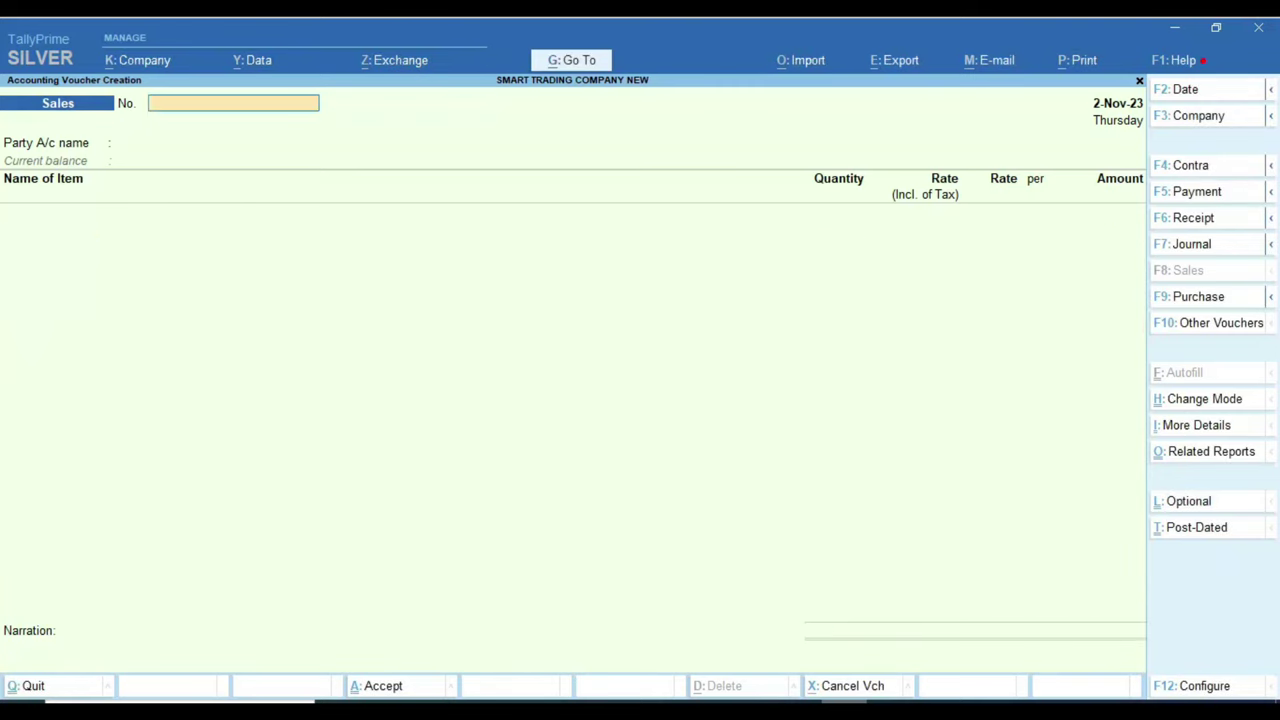
Step: Look up the next customer to bill in the Excel spreadsheet
key(alt+Tab)
key(Down)
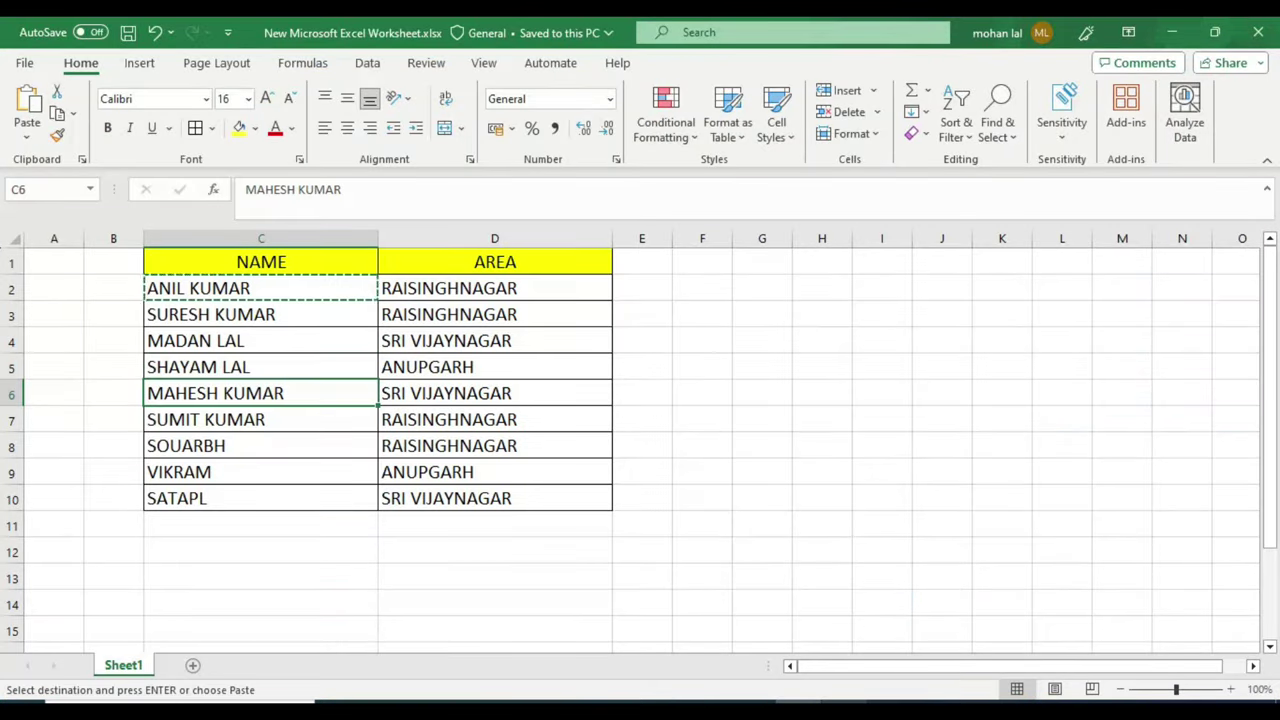
key(Down)
key(Down)
key(Down)
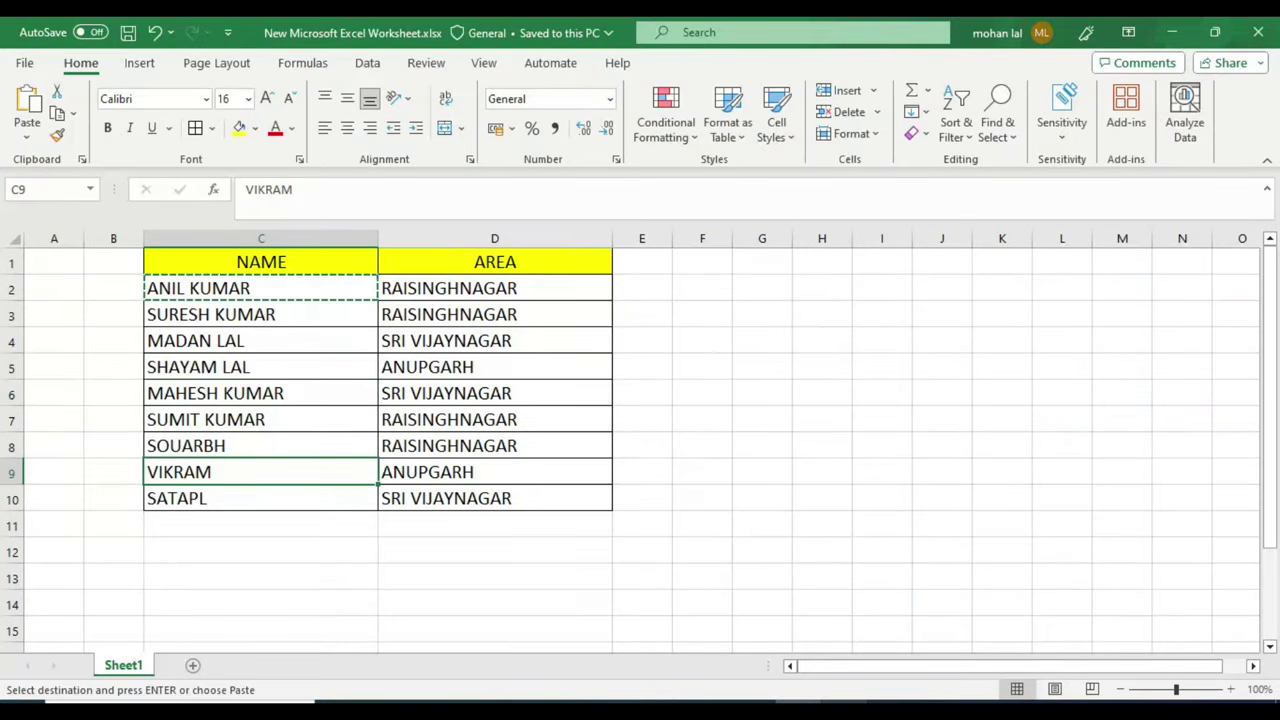
key(alt+Tab)
Step: Set voucher number 5 and pick the next customer as the party
text(5)
key(Return)
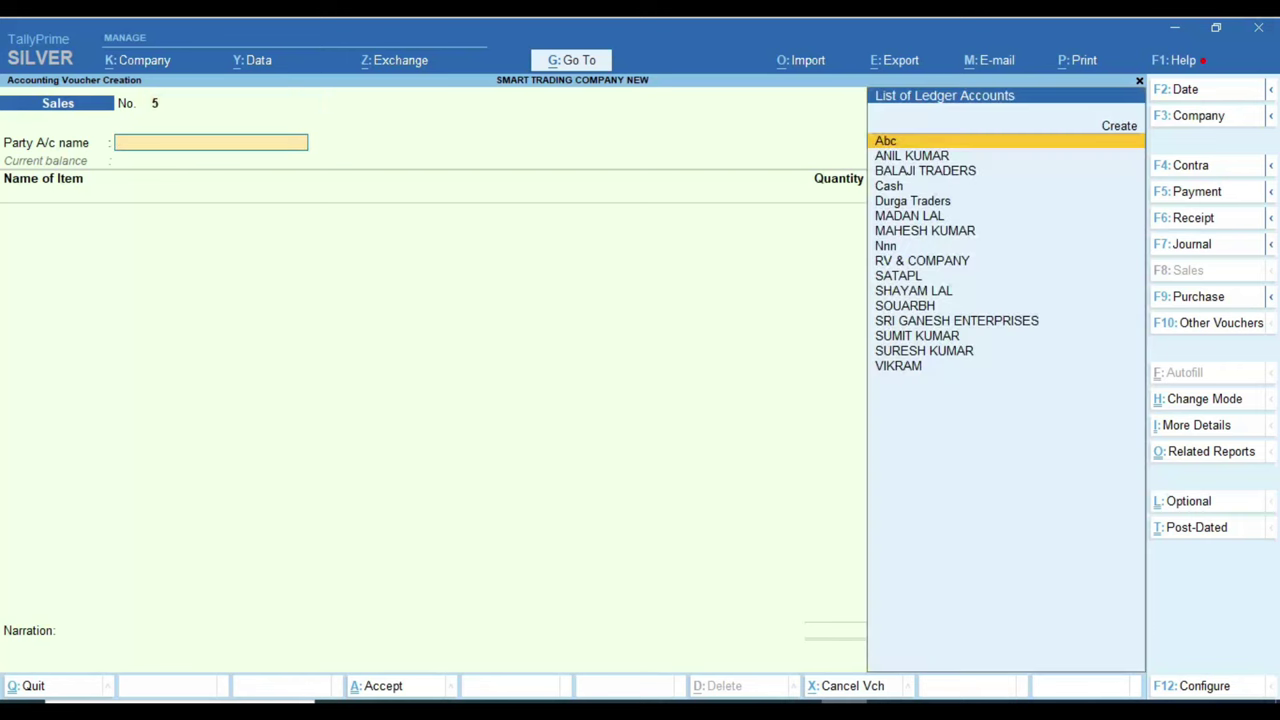
key(Down)
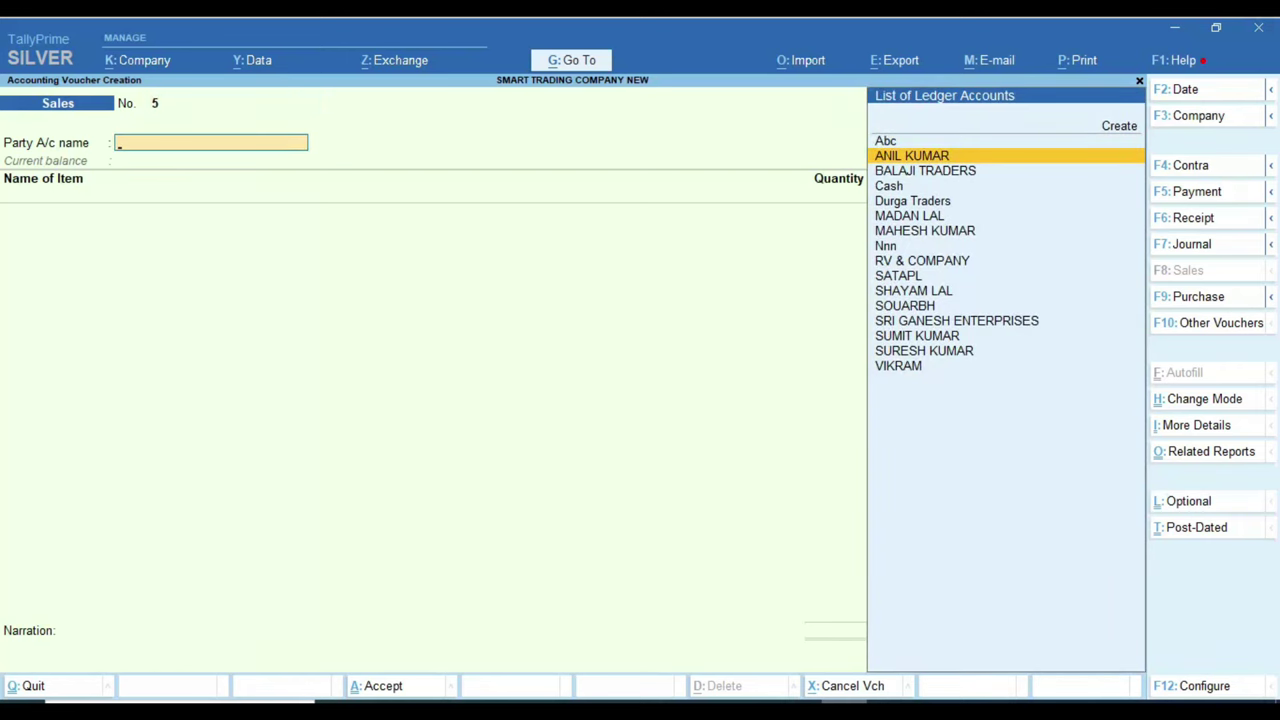
text(VIK)
key(Return)
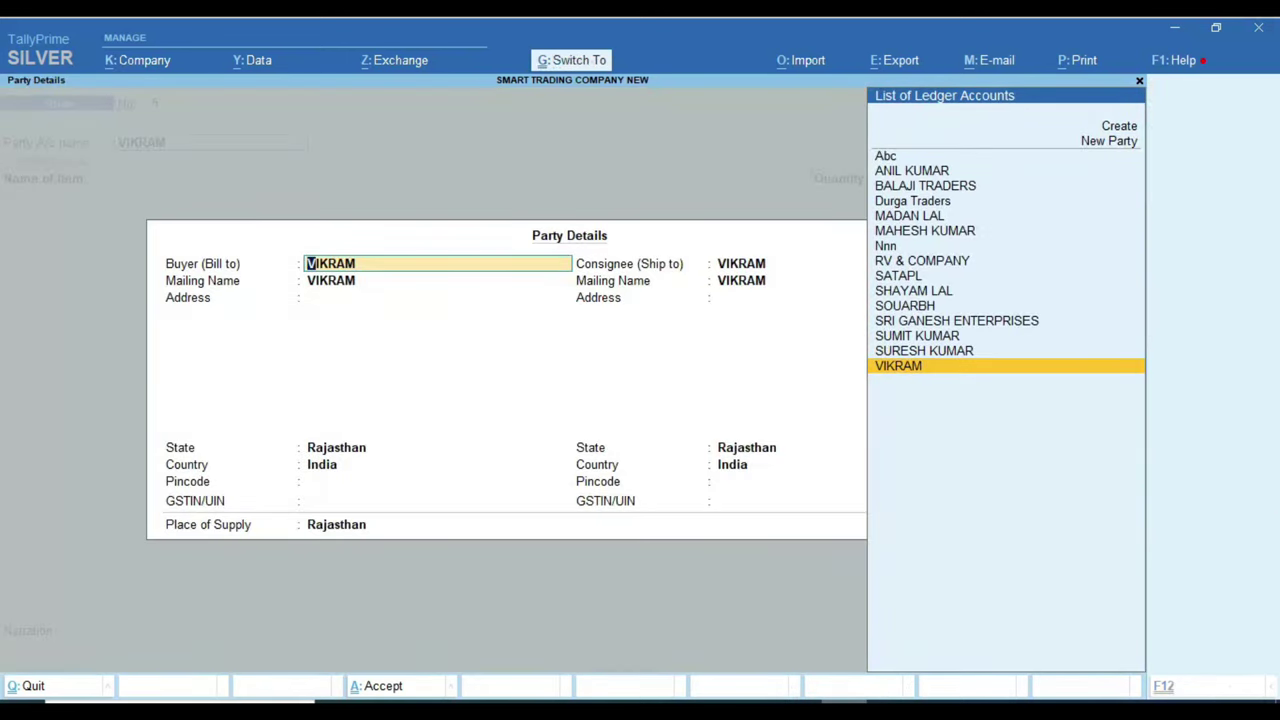
key(ctrl+a)
Step: Add 6 PCS of SYSKA LED BLUB 5W at a rate of 500
text(S)
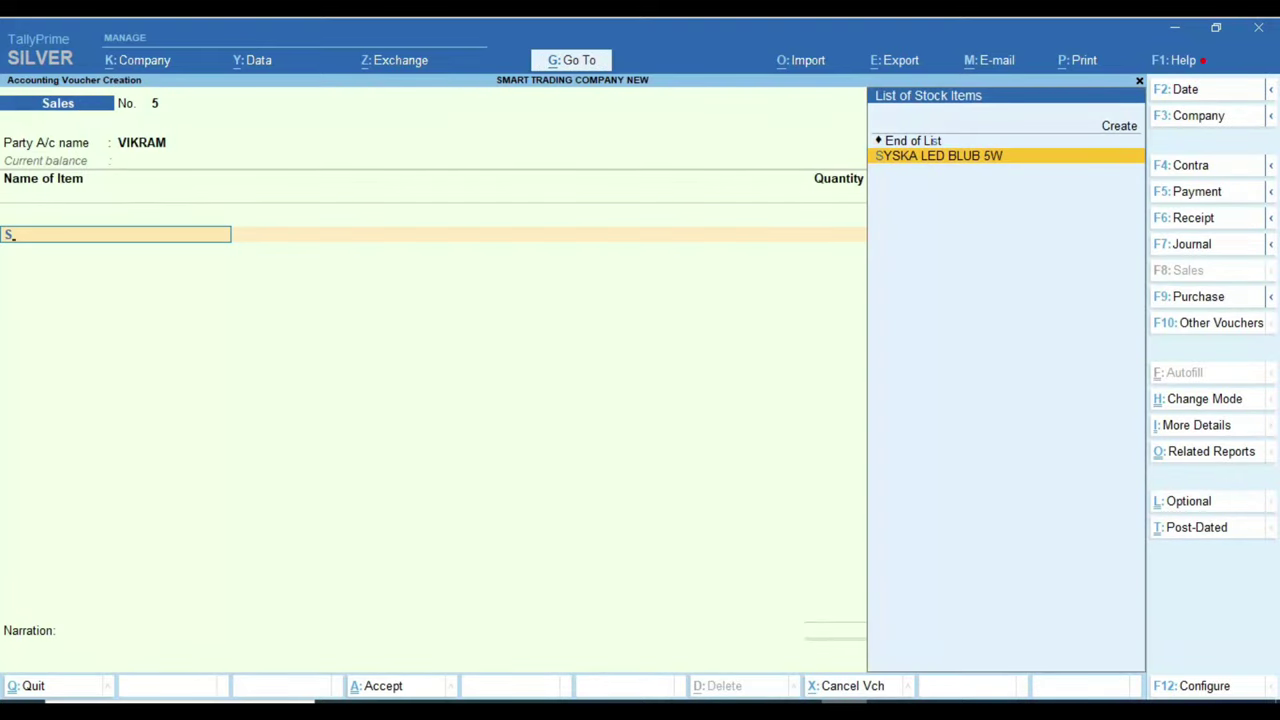
key(Return)
key(Return)
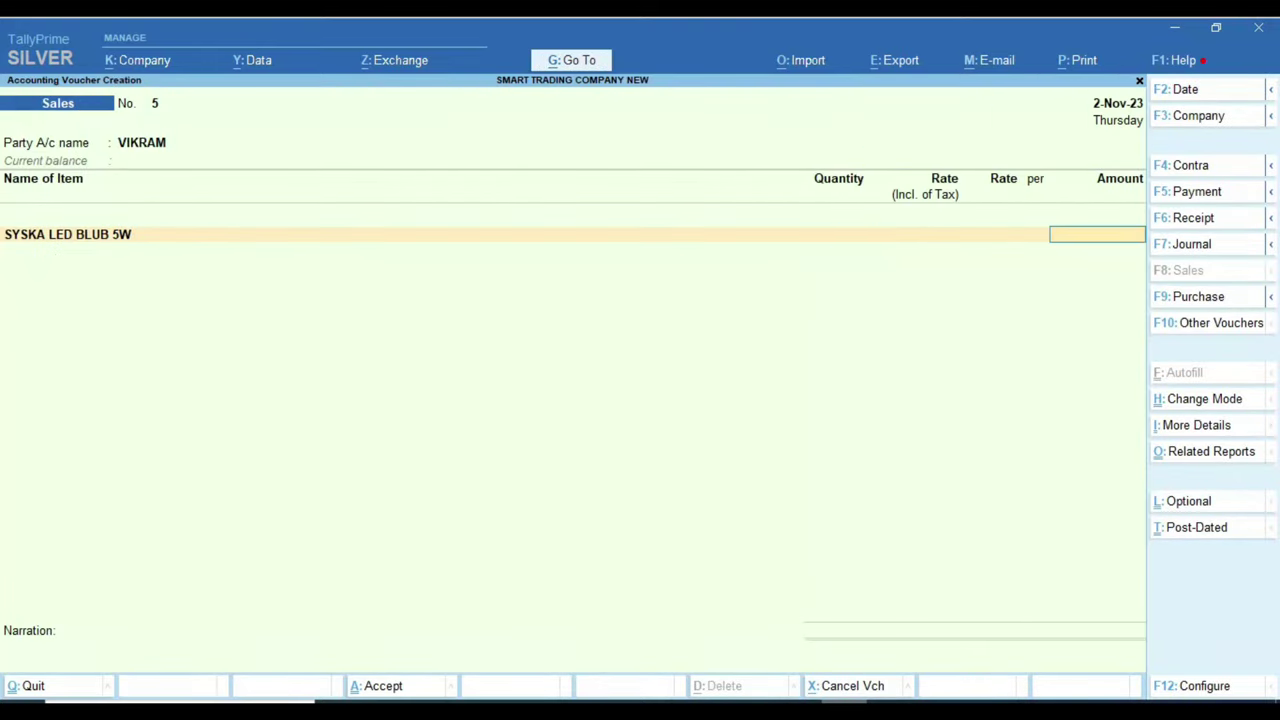
key(Return)
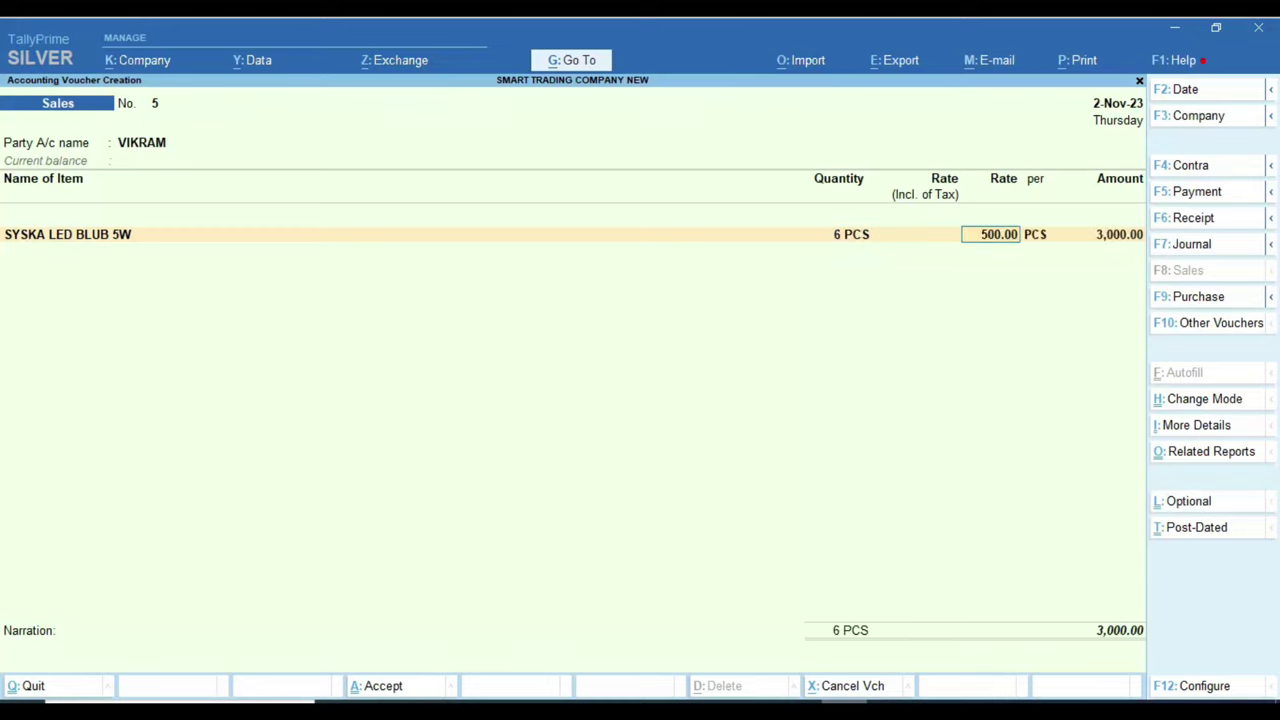
key(Return)
key(Return)
key(Return)
key(Return)
Step: Add CGST TAX and SGST TAX at 180 each, totalling 3,360
key(Return)
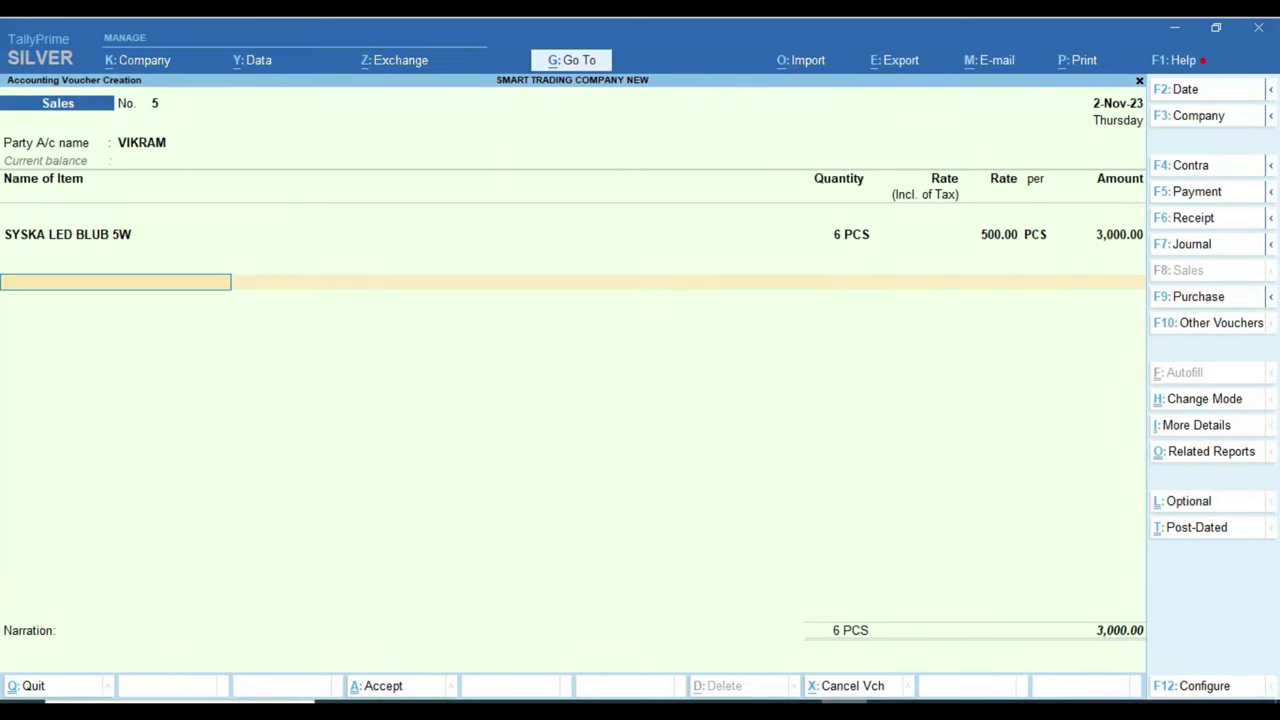
key(Return)
text(cg)
key(Return)
key(Return)
text(s)
key(Return)
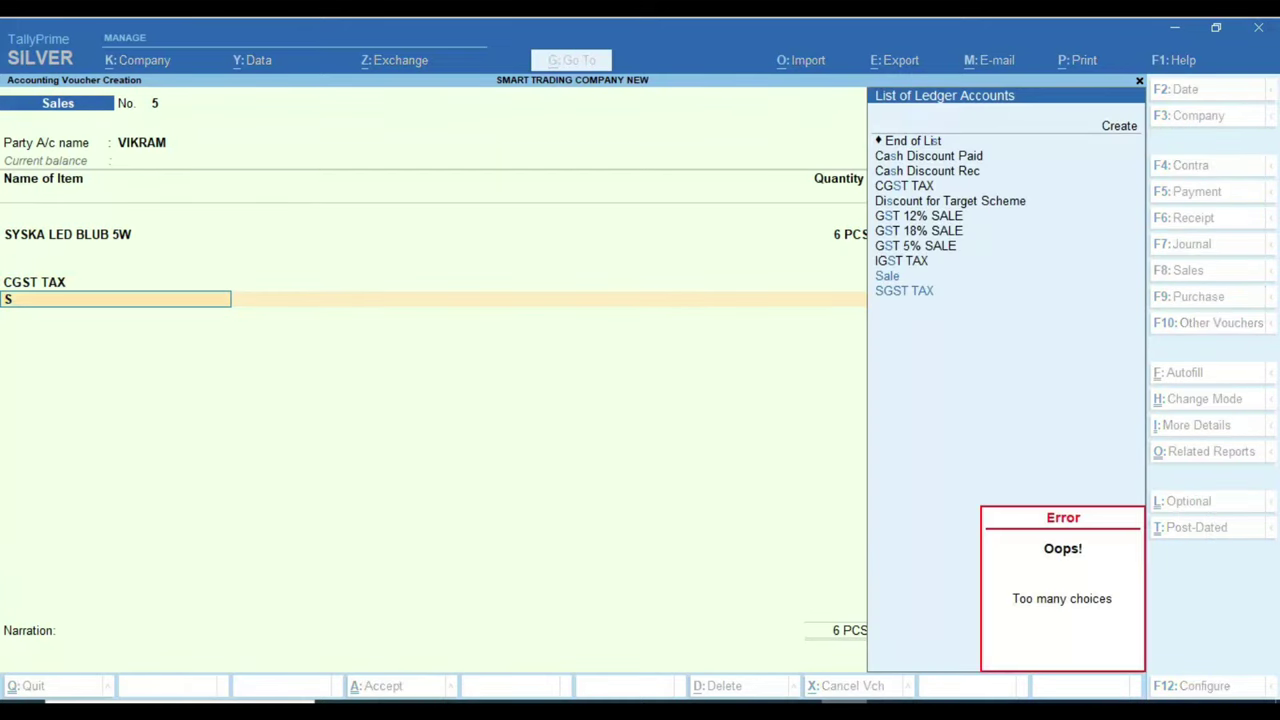
text(g)
key(Return)
key(Return)
key(Return)
key(Return)
key(Return)
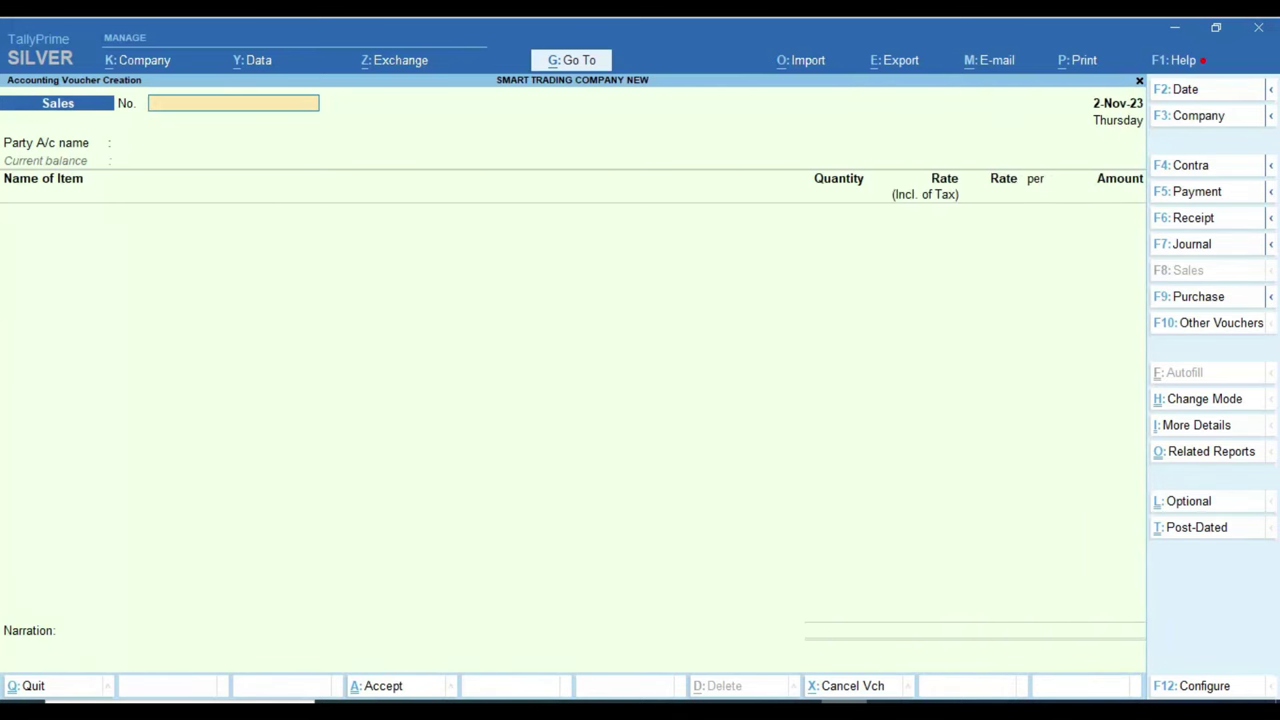
Step: Close the blank sales voucher and open the Balance Sheet from Final Accounts reports
key(Escape)
key(Up)
key(Up)
key(Up)
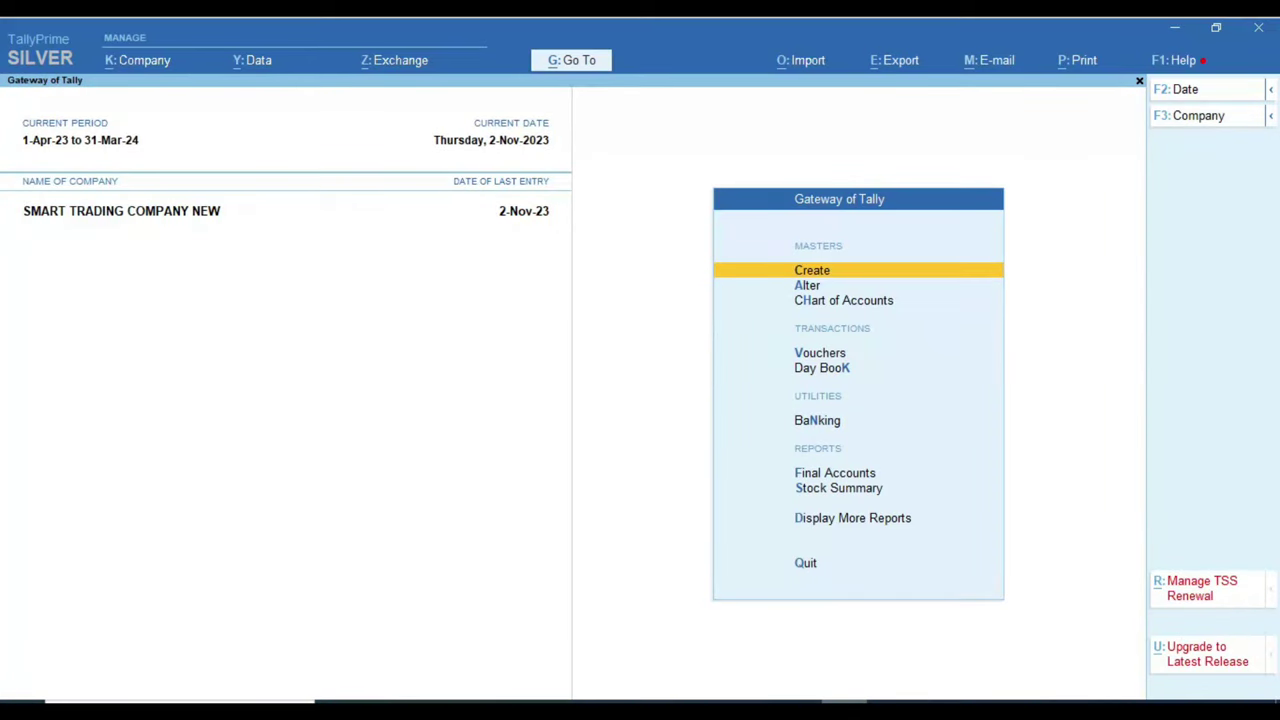
key(Up)
key(Up)
key(Up)
key(Down)
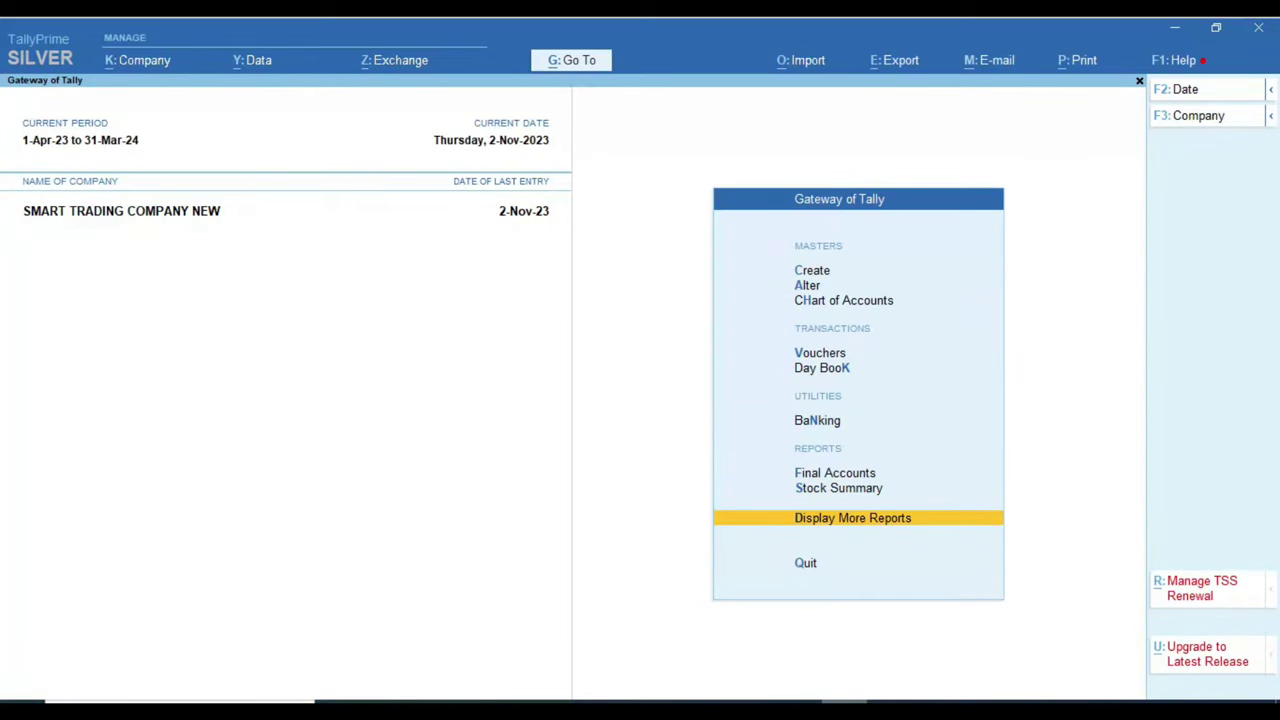
key(Up)
key(Up)
key(Return)
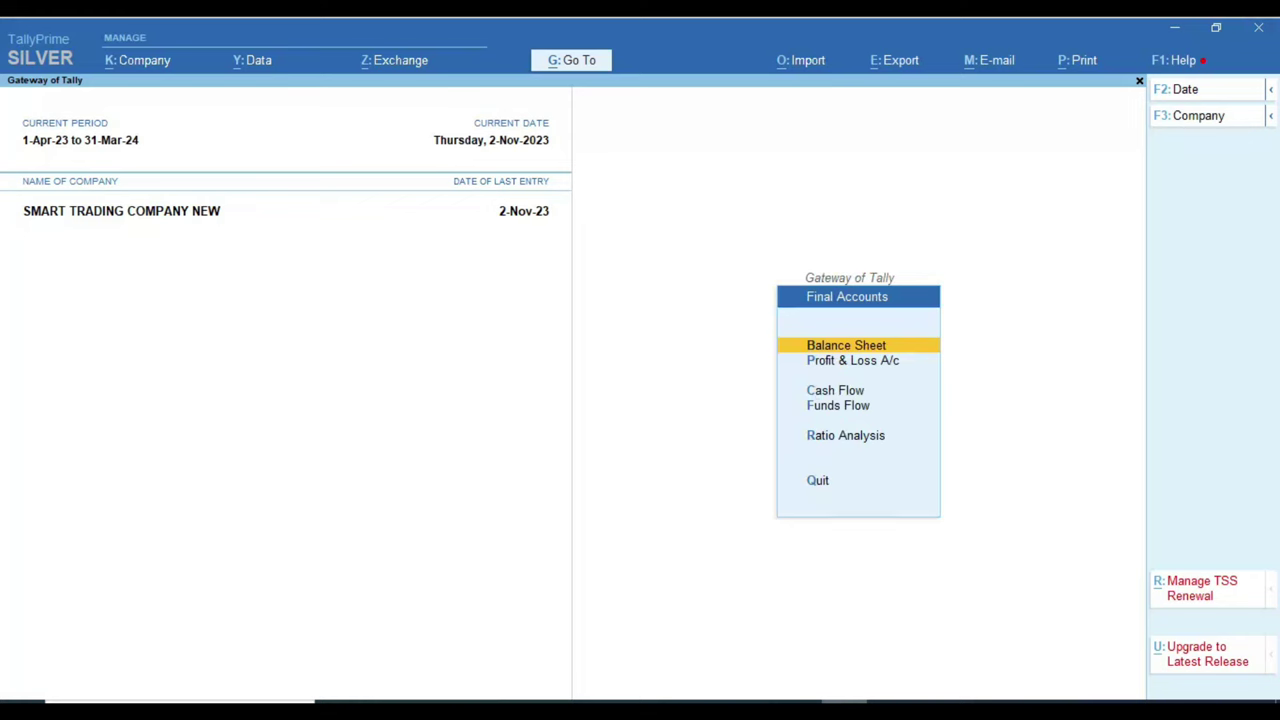
key(Return)
Step: Expand the Balance Sheet and drill into Sundry Debtors to show its area groups
key(alt+F1)
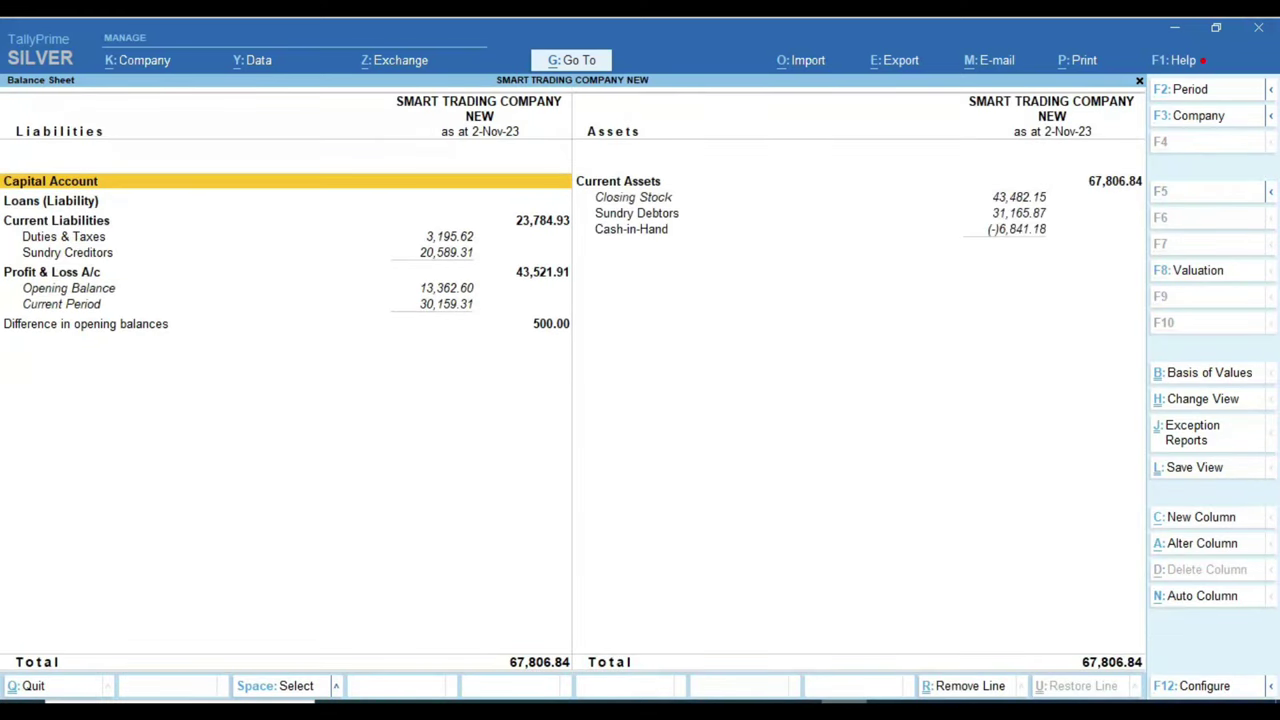
key(Right)
key(Down)
key(Down)
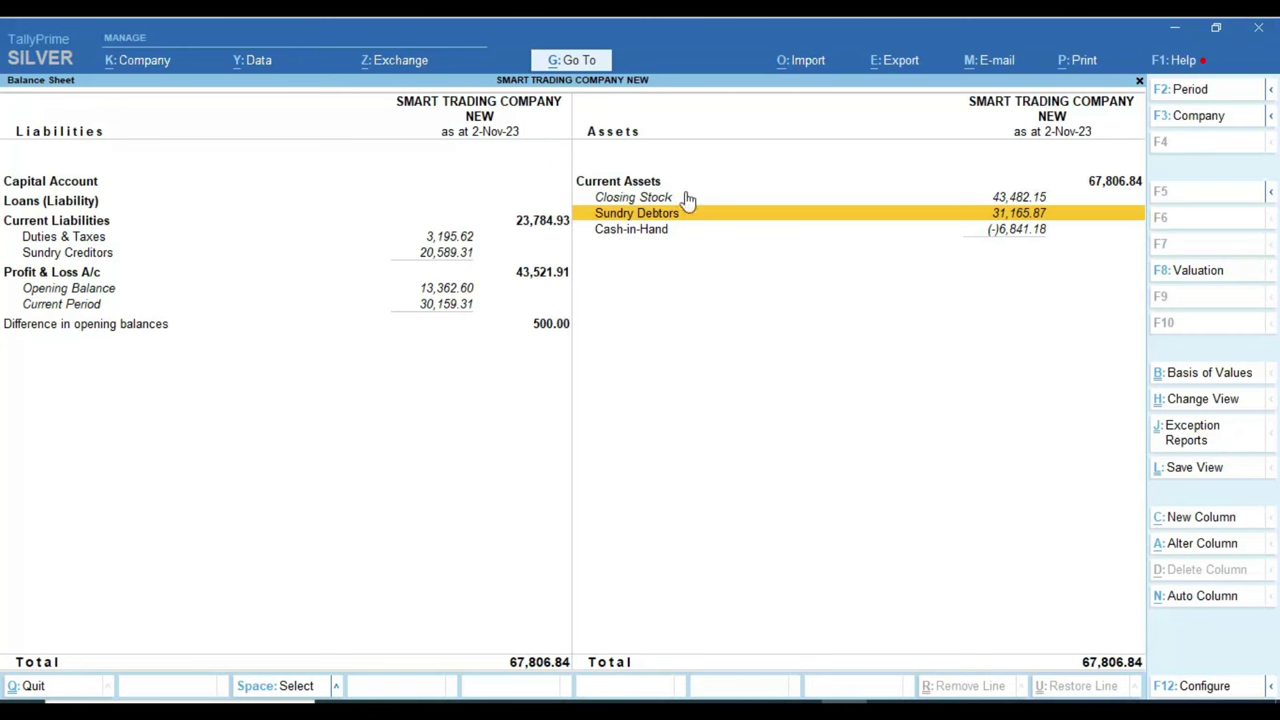
key(alt)
click(1112, 307)
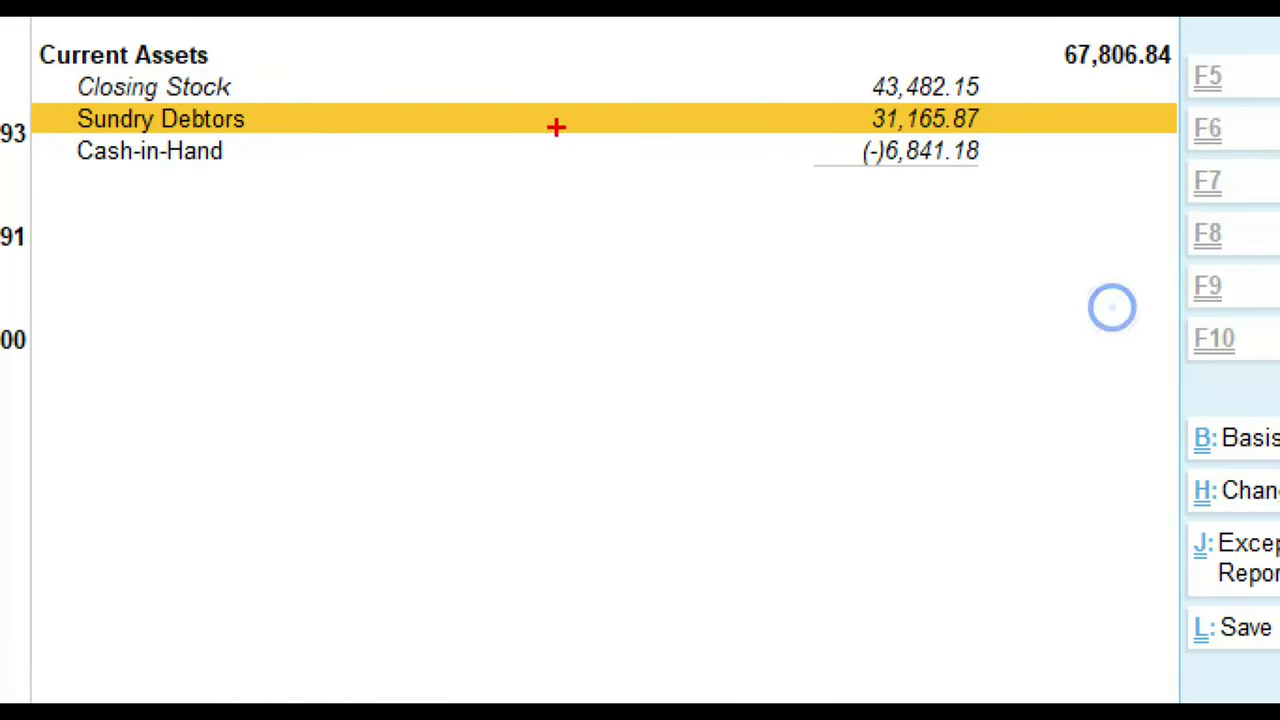
mouse_move(40, 101)
mouse_down()
mouse_move(428, 192)
mouse_move(918, 183)
mouse_move(1033, 141)
mouse_up()
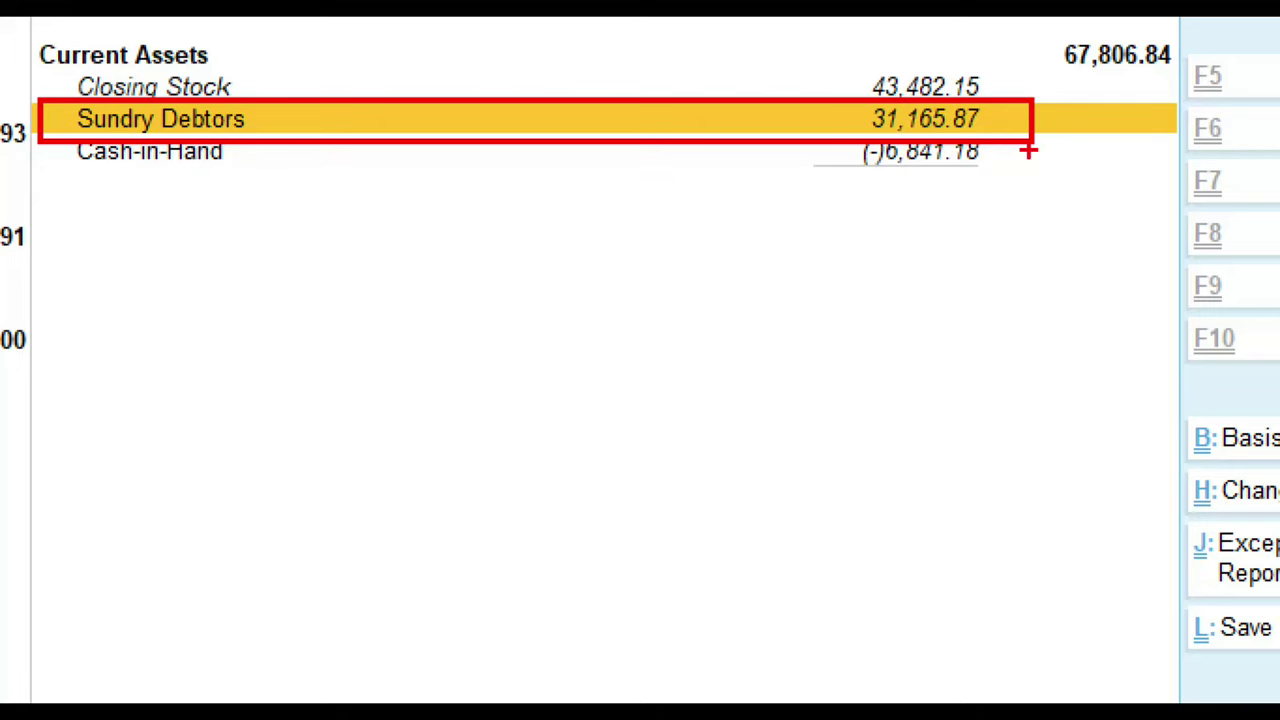
key(Return)
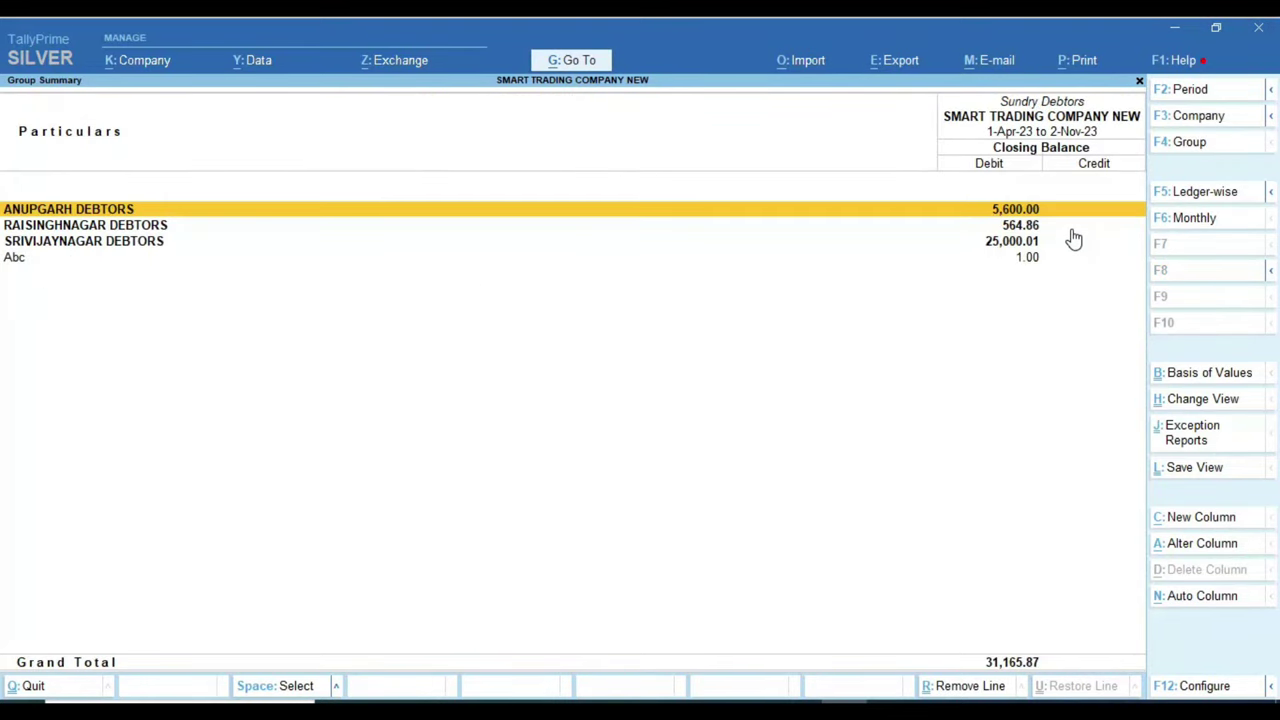
Step: Review the customer ledgers under ANUPGARH DEBTORS and RAISINGHNAGAR DEBTORS
key(ctrl)
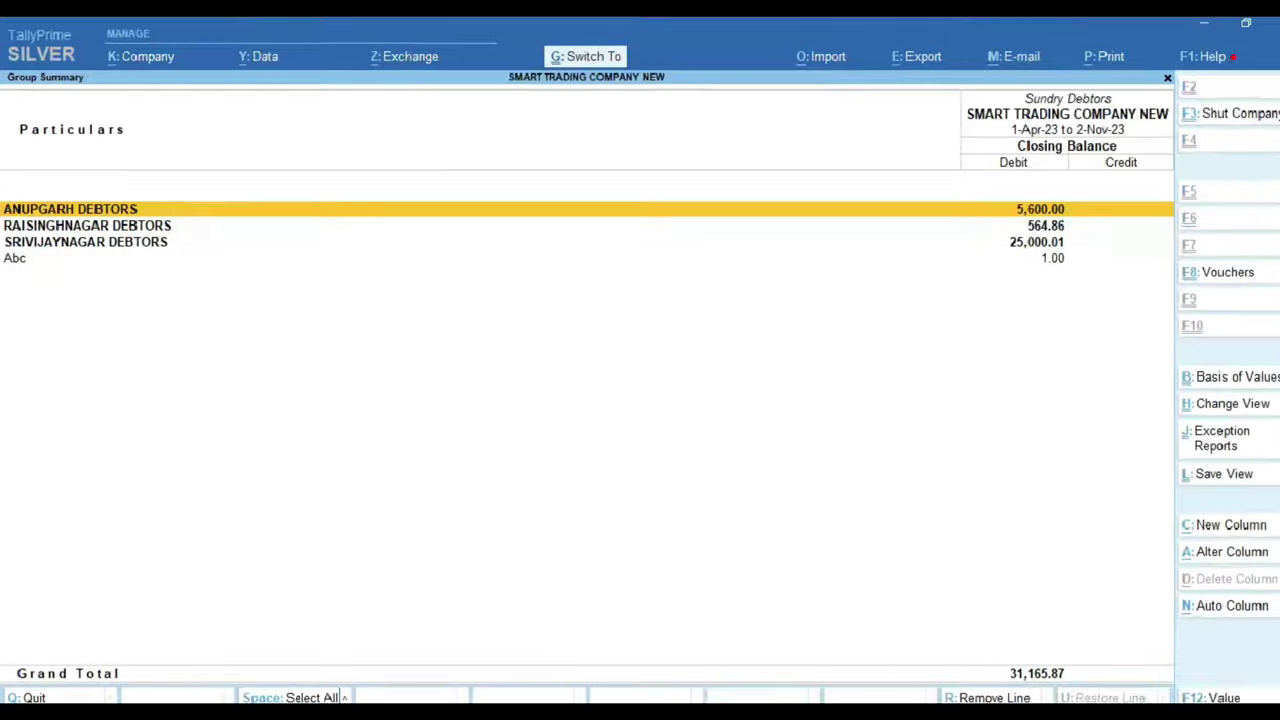
key(Return)
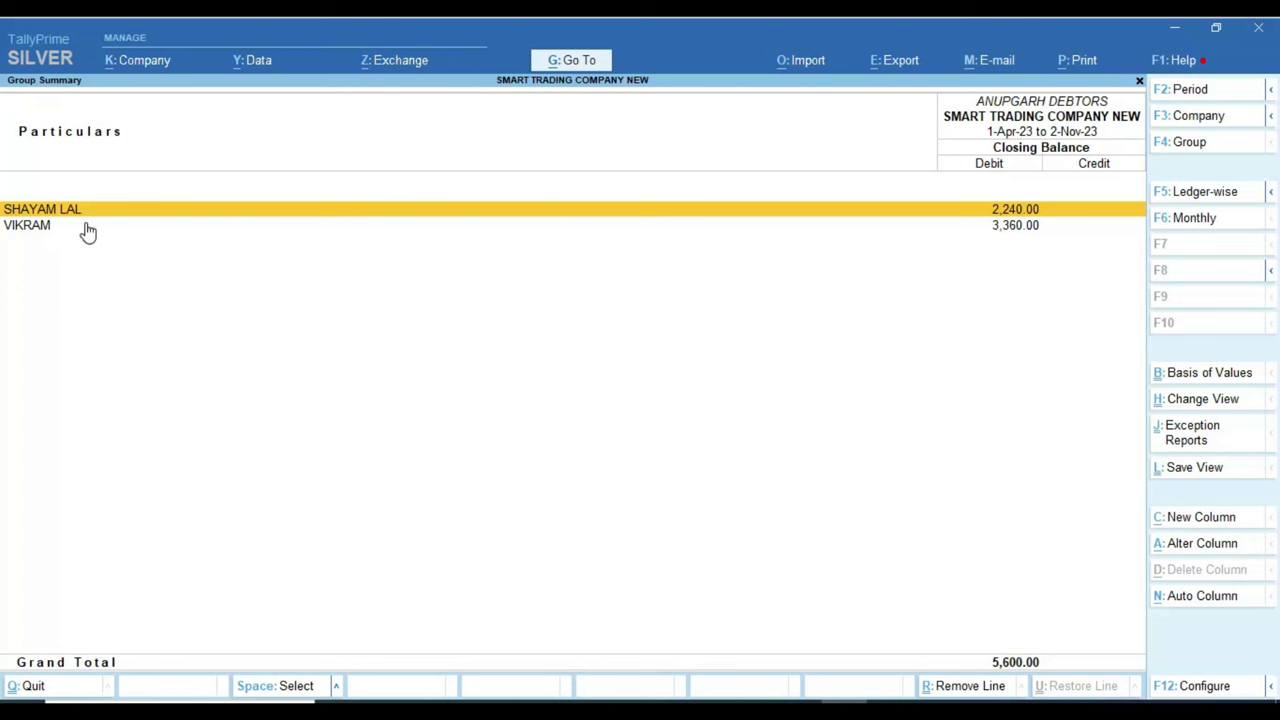
key(Escape)
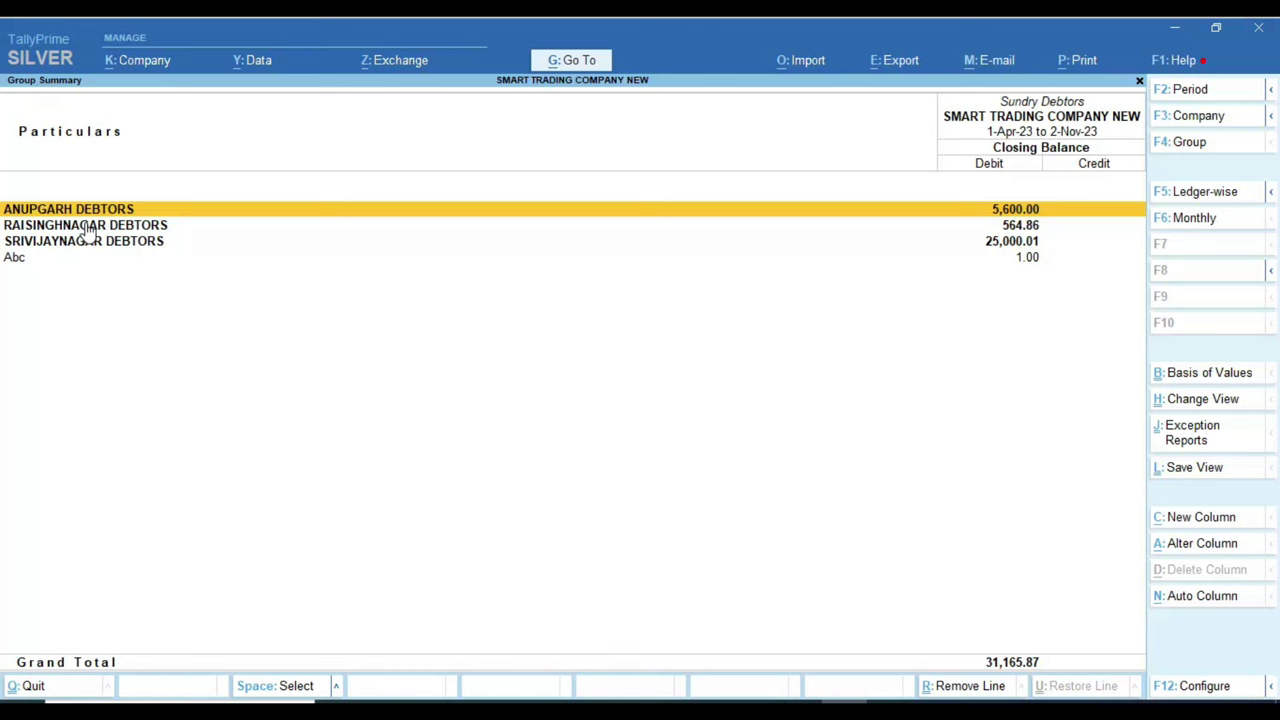
key(Down)
key(Down)
key(Down)
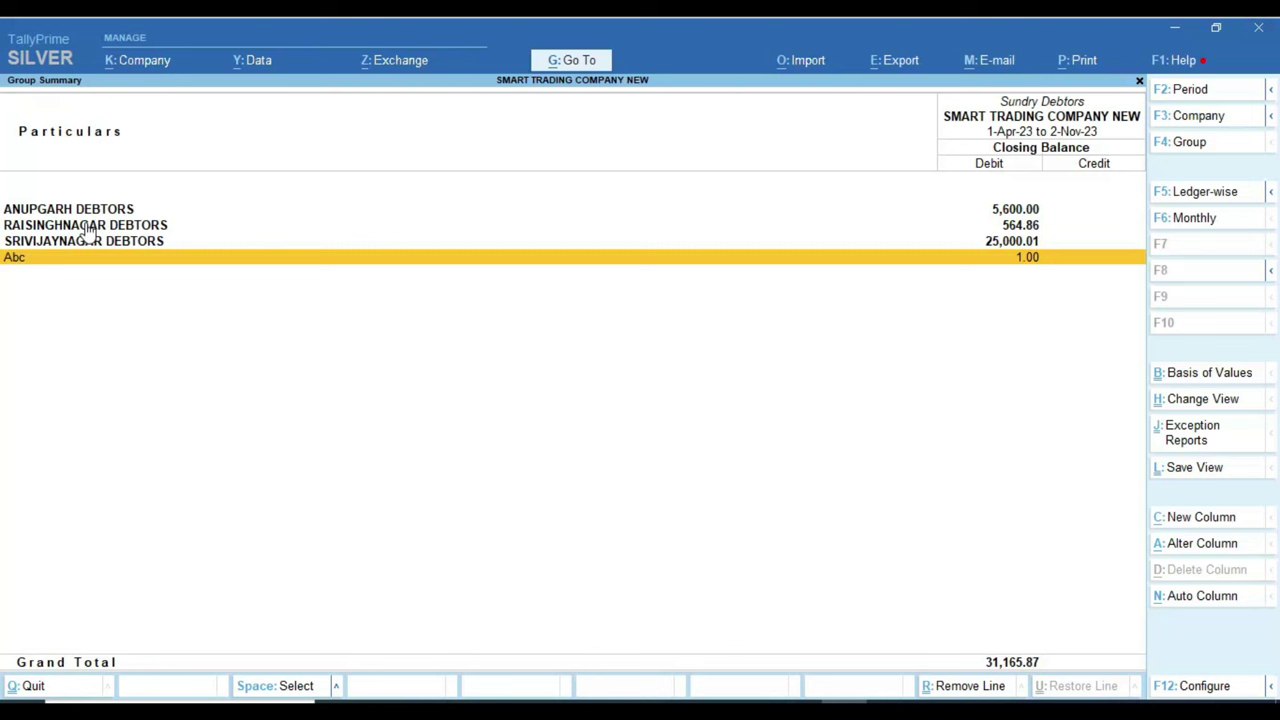
key(Up)
key(Up)
key(Return)
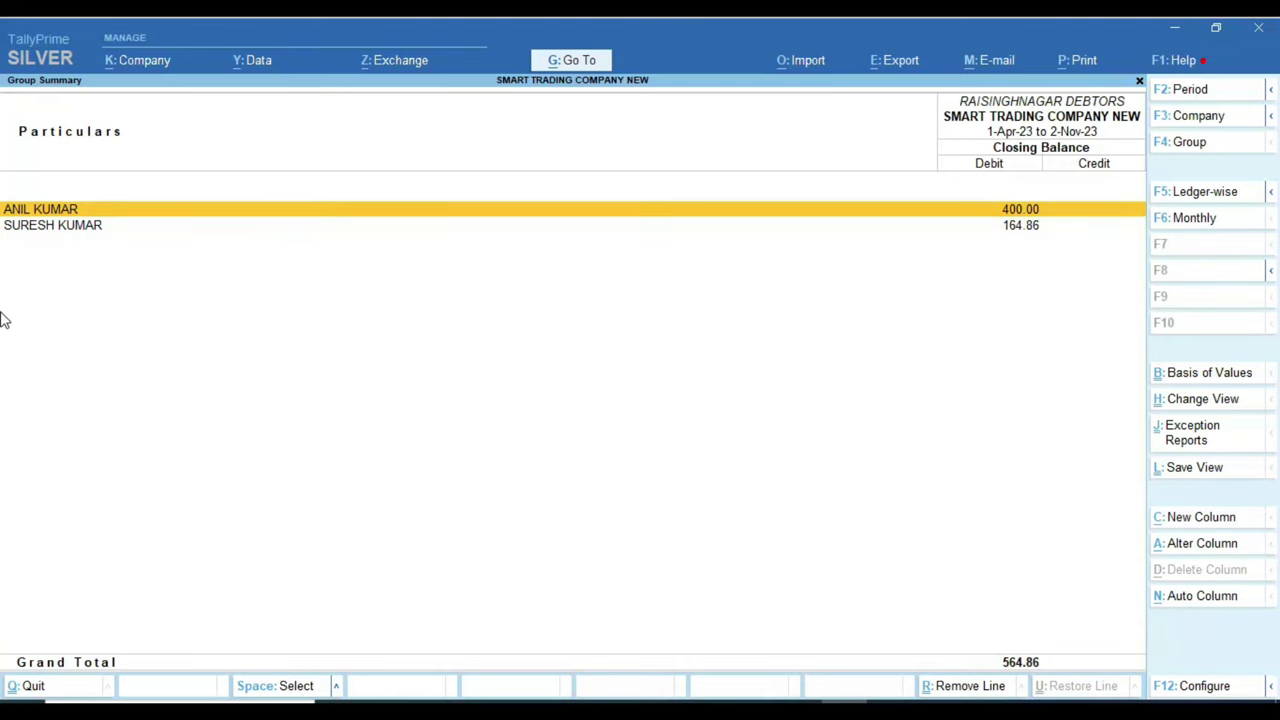
key(ctrl)
key(Escape)
Step: Review SRIVIJAYNAGAR DEBTORS, return to the Balance Sheet, check Sundry Creditors, then close it
key(Down)
key(Return)
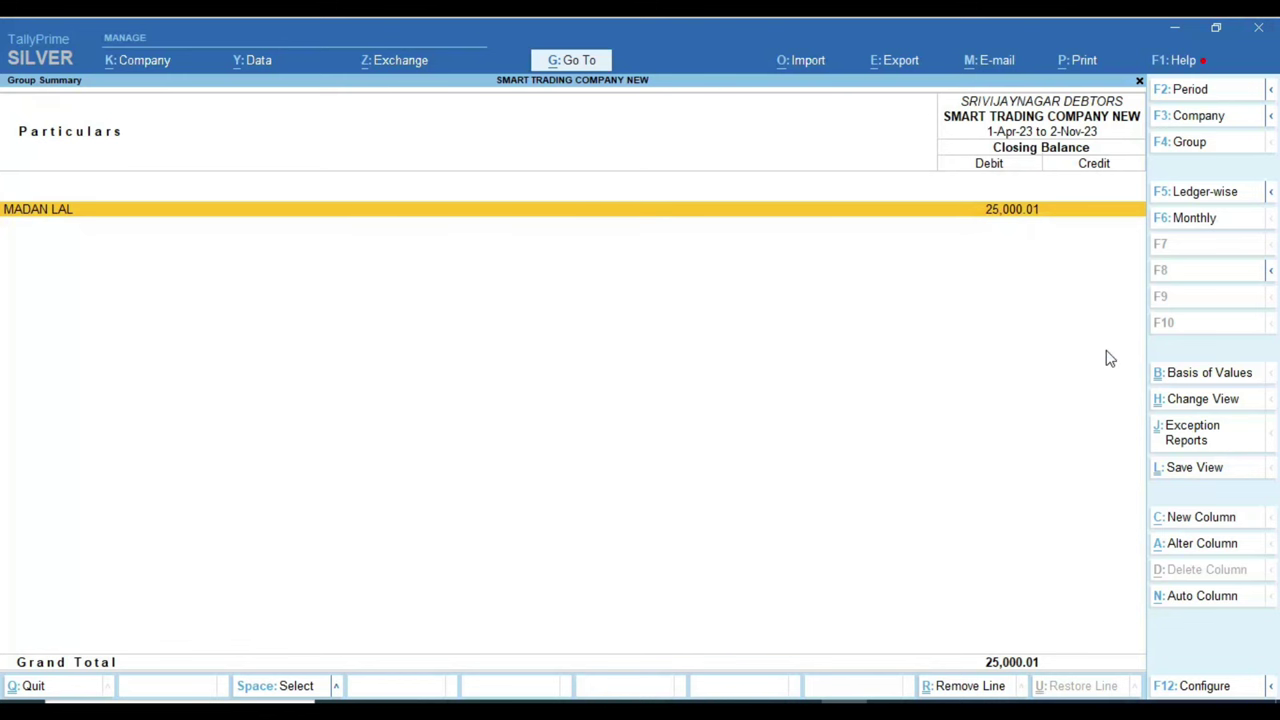
key(Escape)
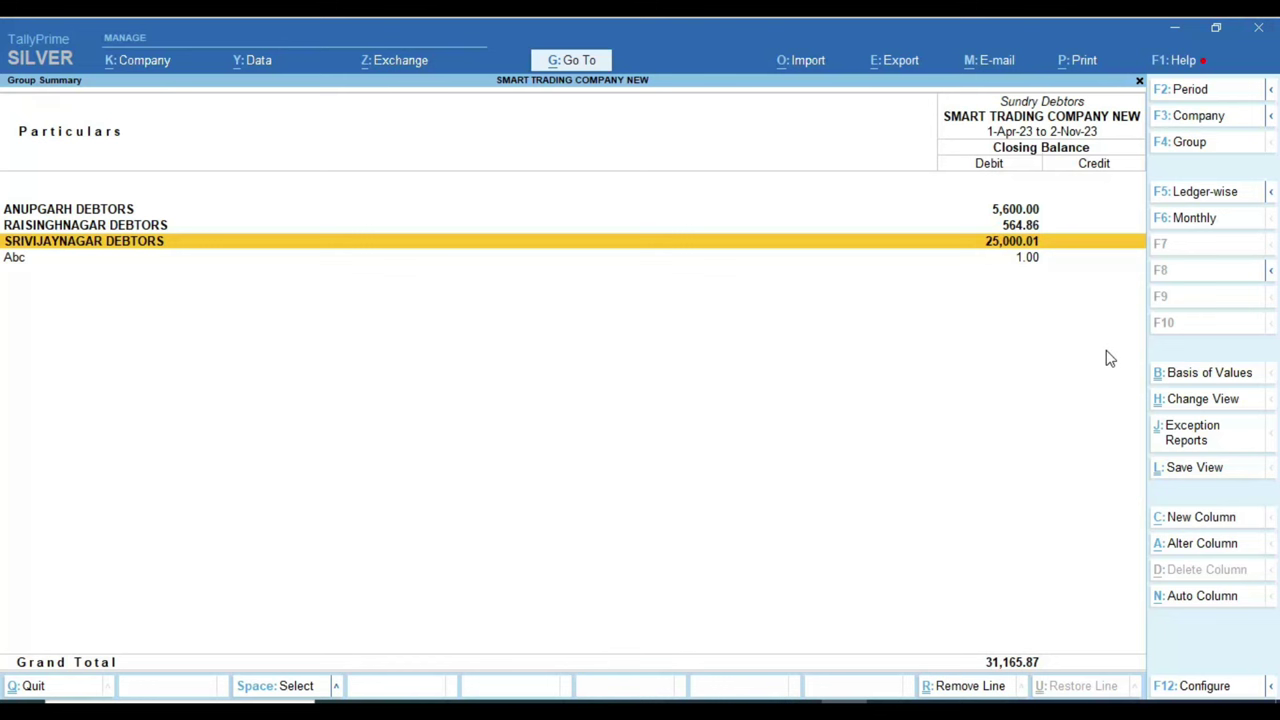
key(Escape)
key(Left)
key(Down)
key(Down)
key(Down)
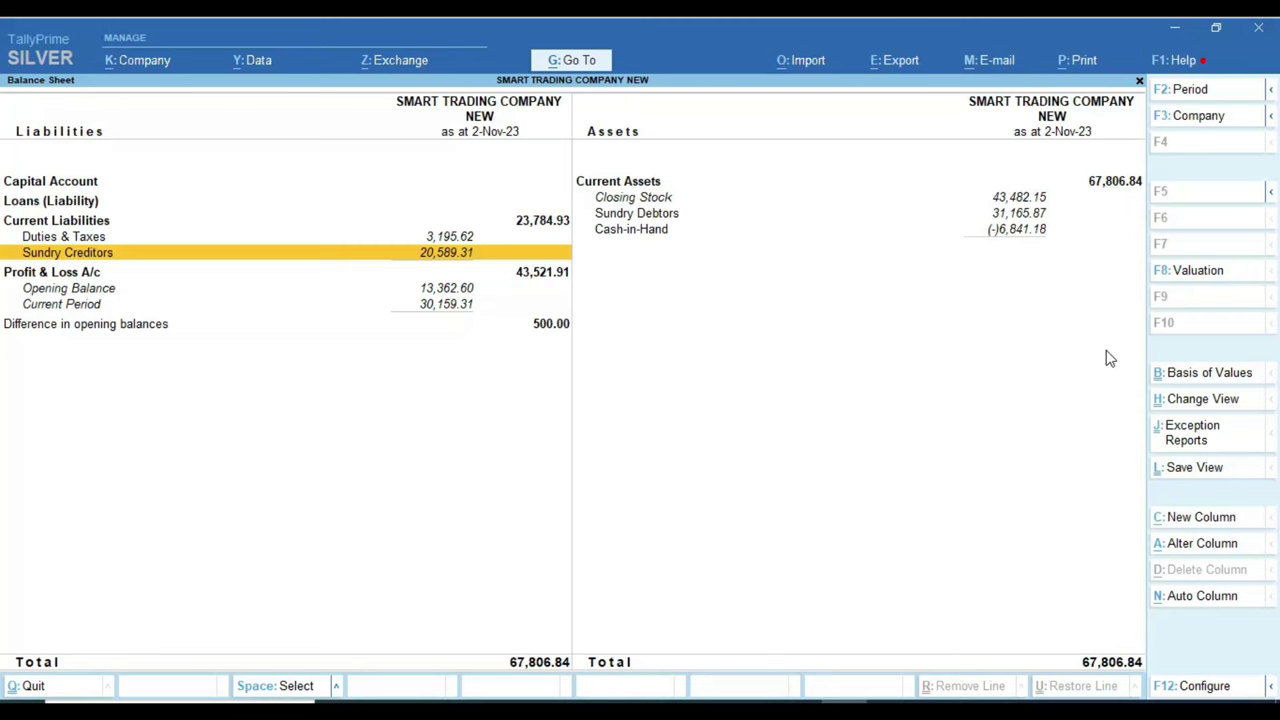
key(Escape)
key(Escape)
Step: Create and save the group DELHI CREDITORS under Sundry Creditors
key(Up)
key(Up)
key(Up)
key(Up)
key(Up)
key(Up)
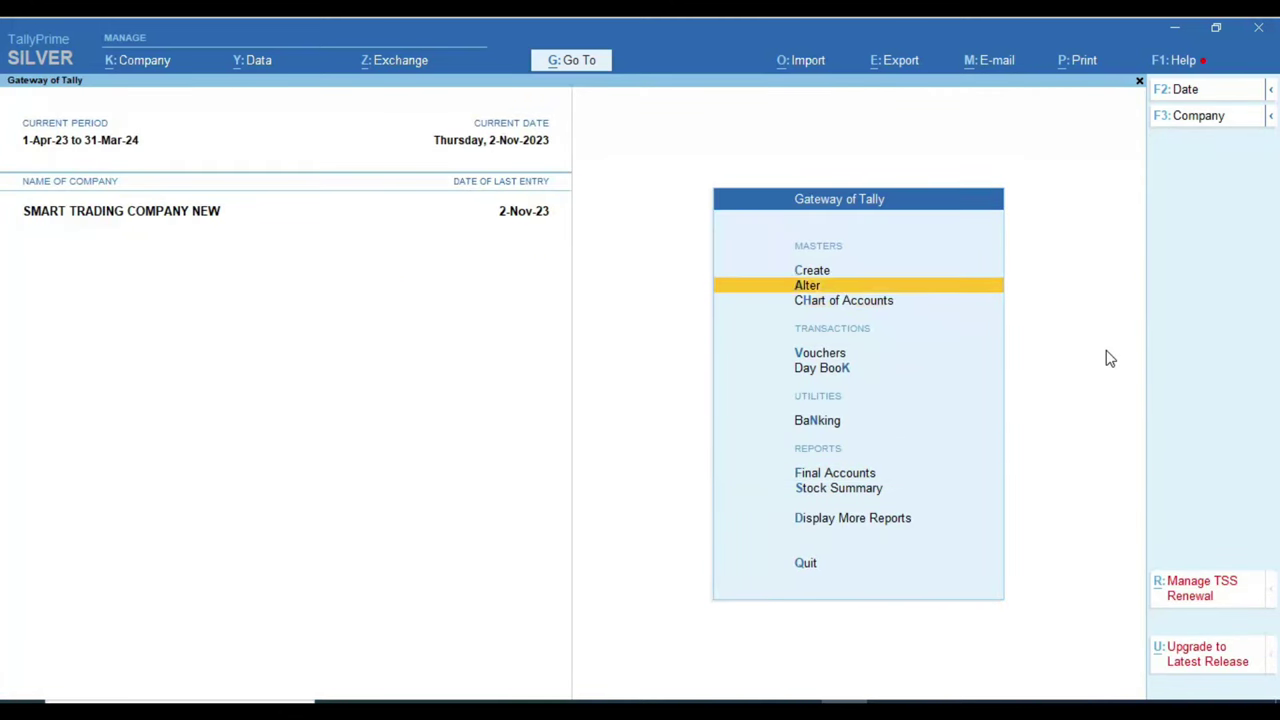
key(Return)
key(Down)
key(Up)
key(Return)
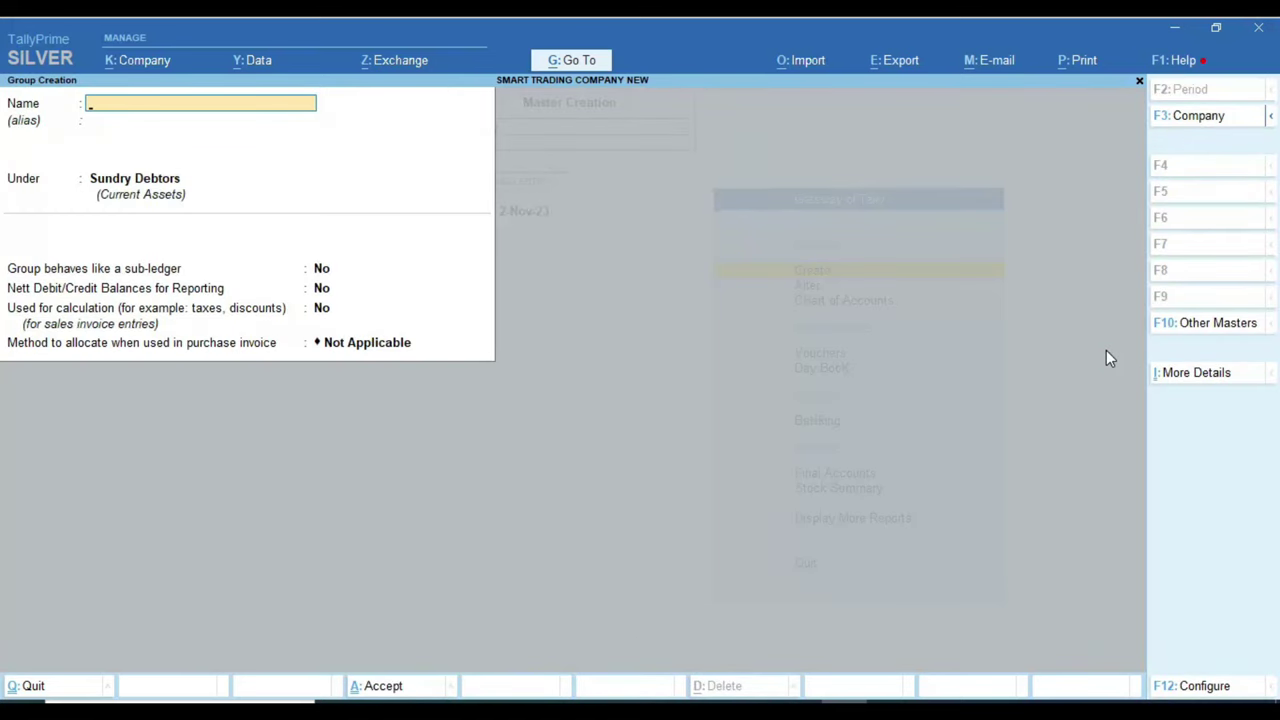
text(DELHI CREDITORS)
key(Return)
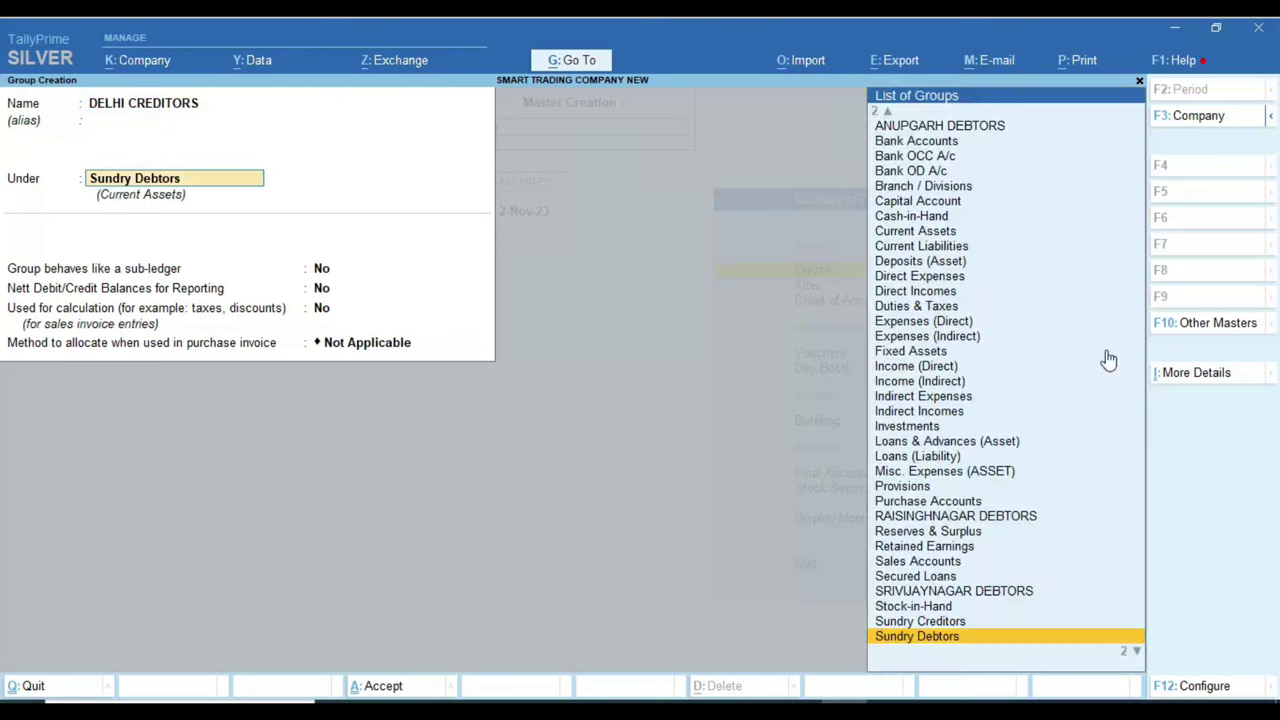
text(SUND)
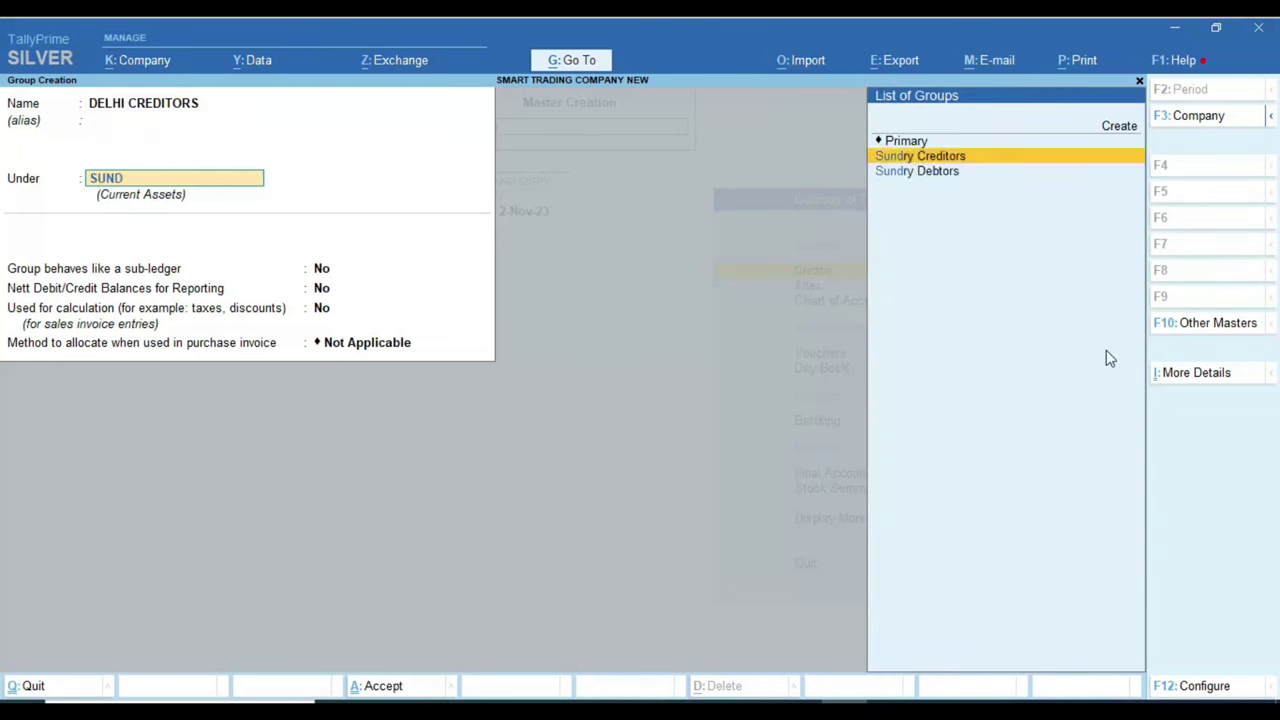
key(Return)
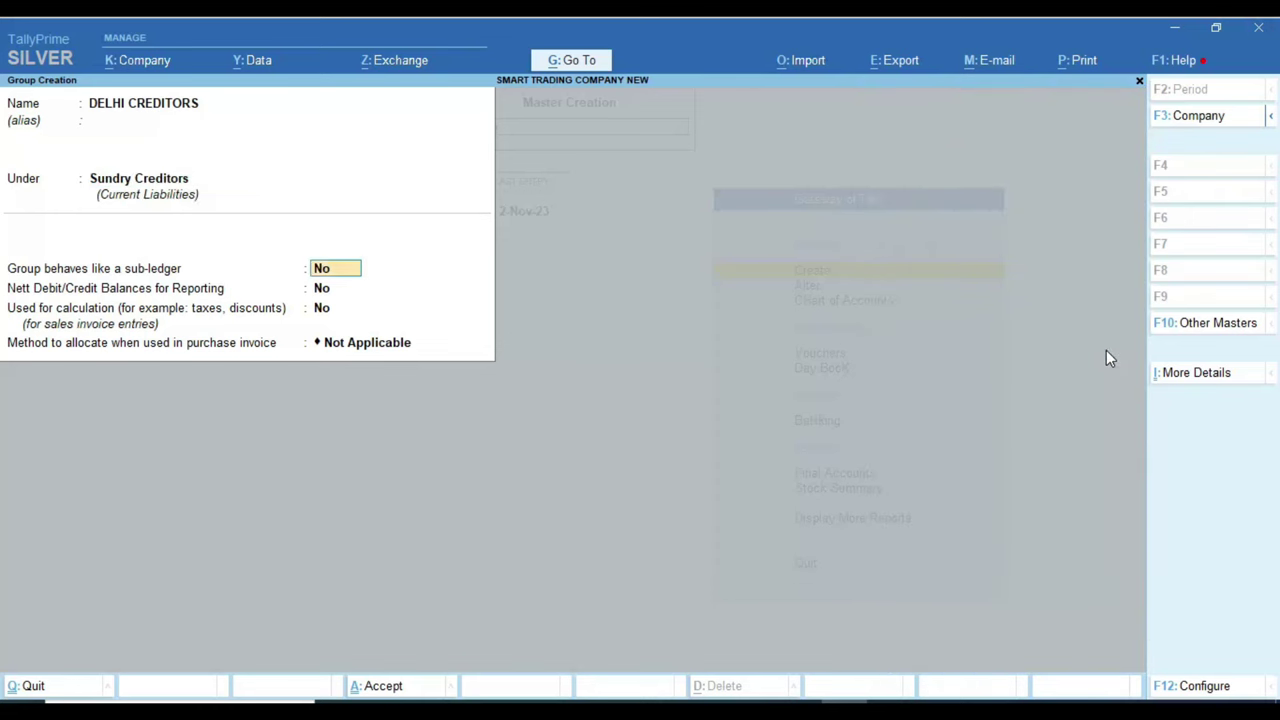
key(ctrl+a)
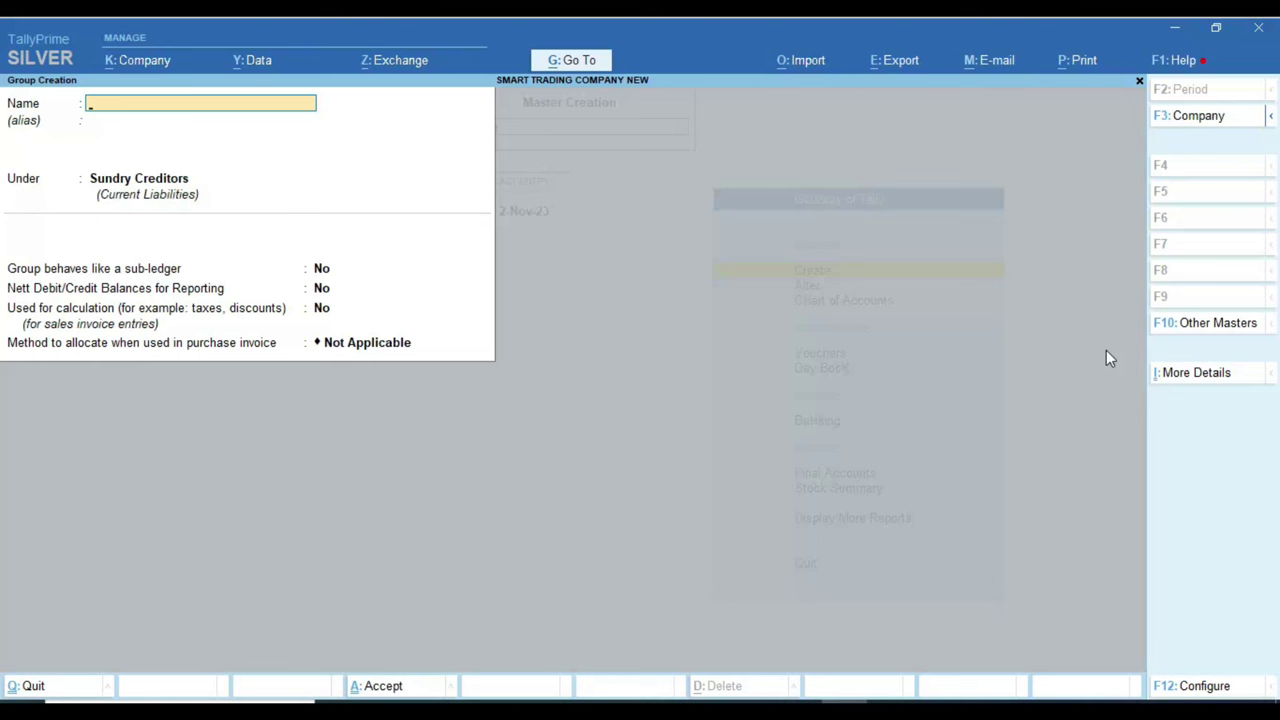
key(Escape)
key(Escape)
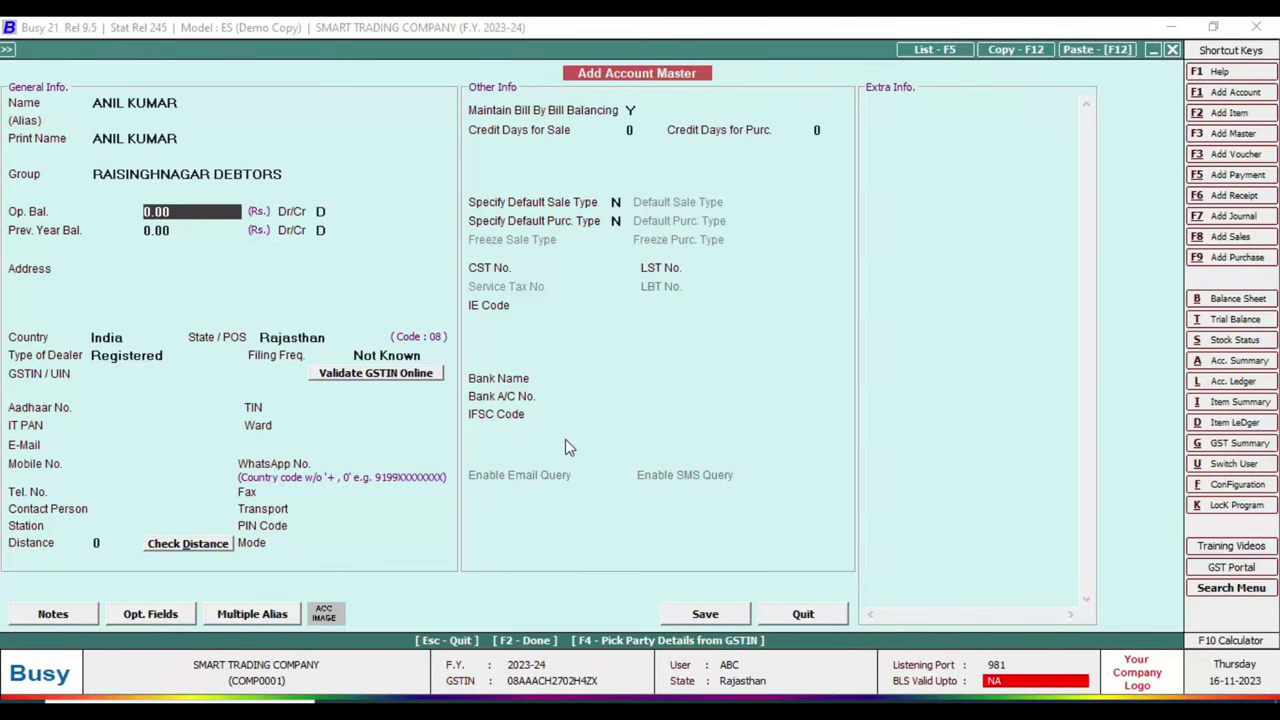
Step: Close the Add Account Master form and open the horizontal Balance Sheet
key(Escape)
key(Right)
key(Right)
key(Return)
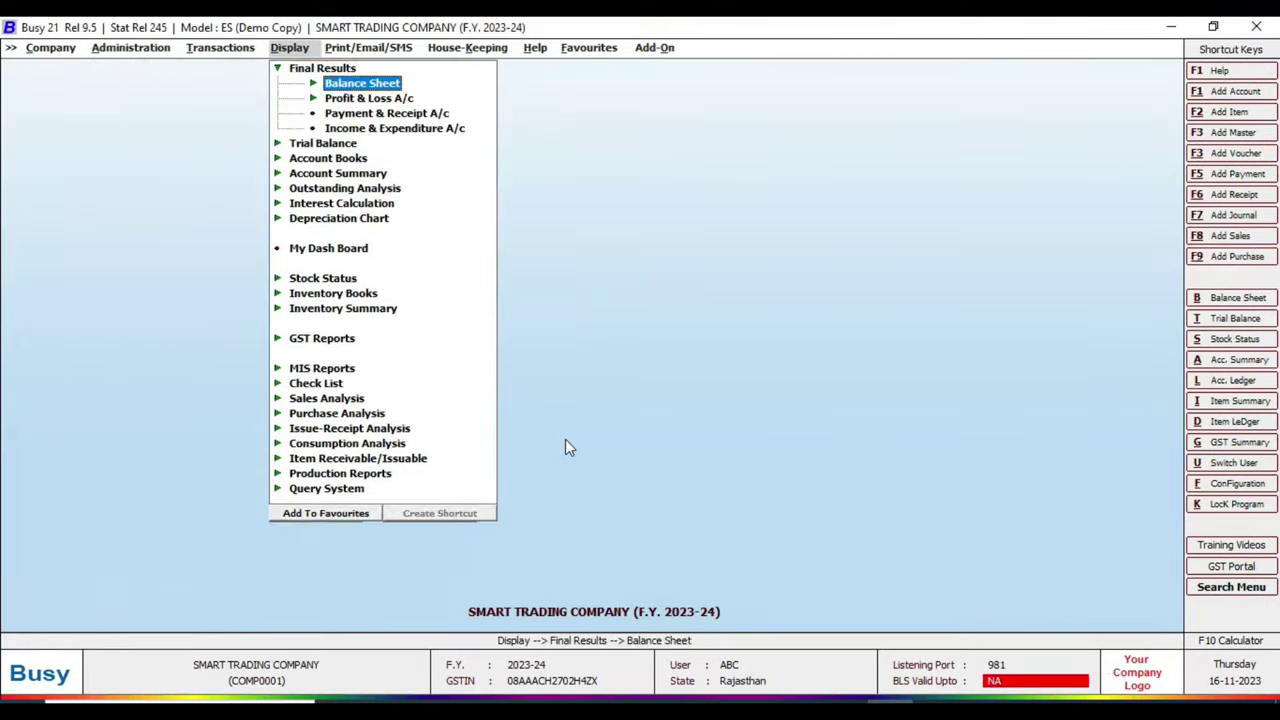
key(Return)
key(Return)
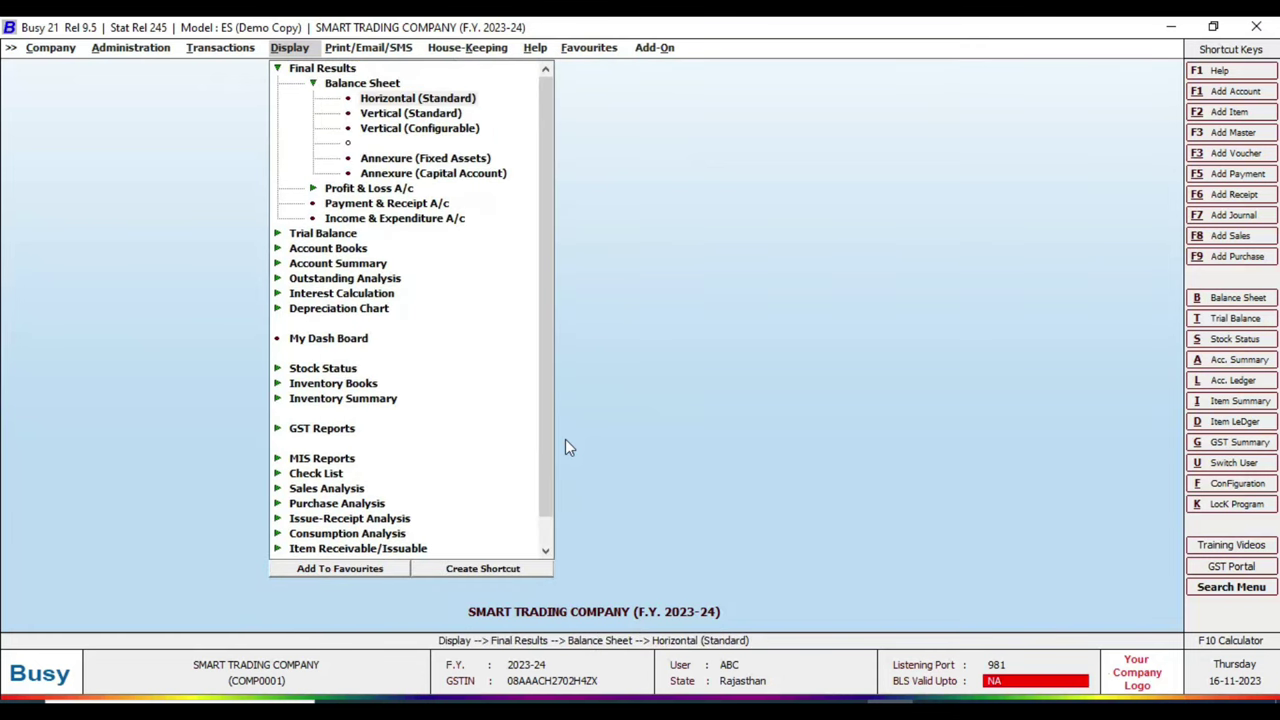
key(F2)
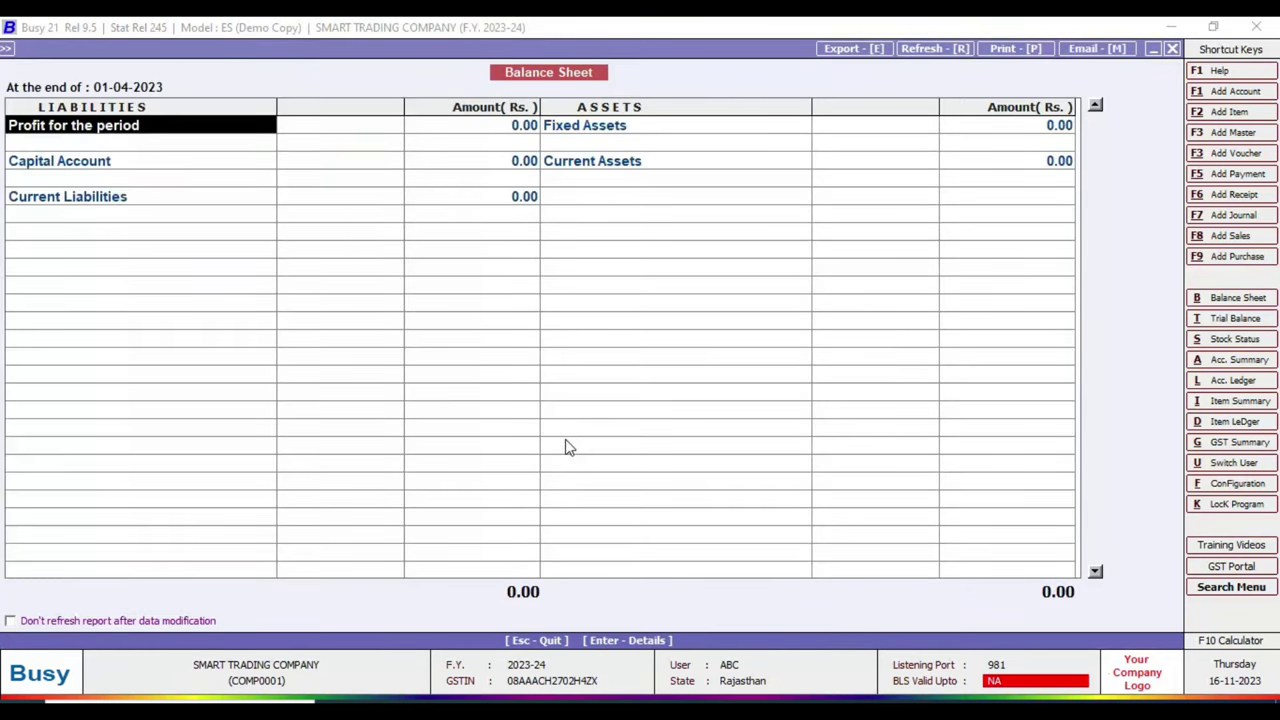
Step: Drill into Current Assets to view its group balances of 0.00
key(Right)
key(Down)
key(Right)
key(Down)
key(Return)
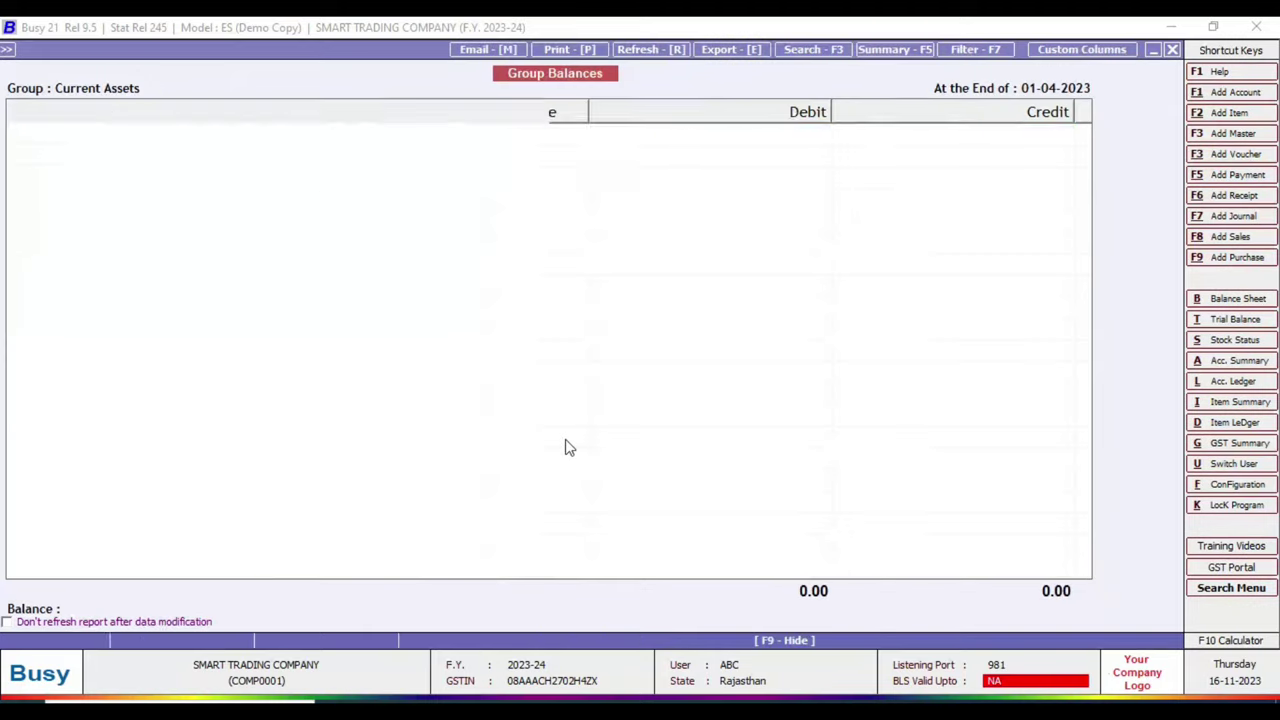